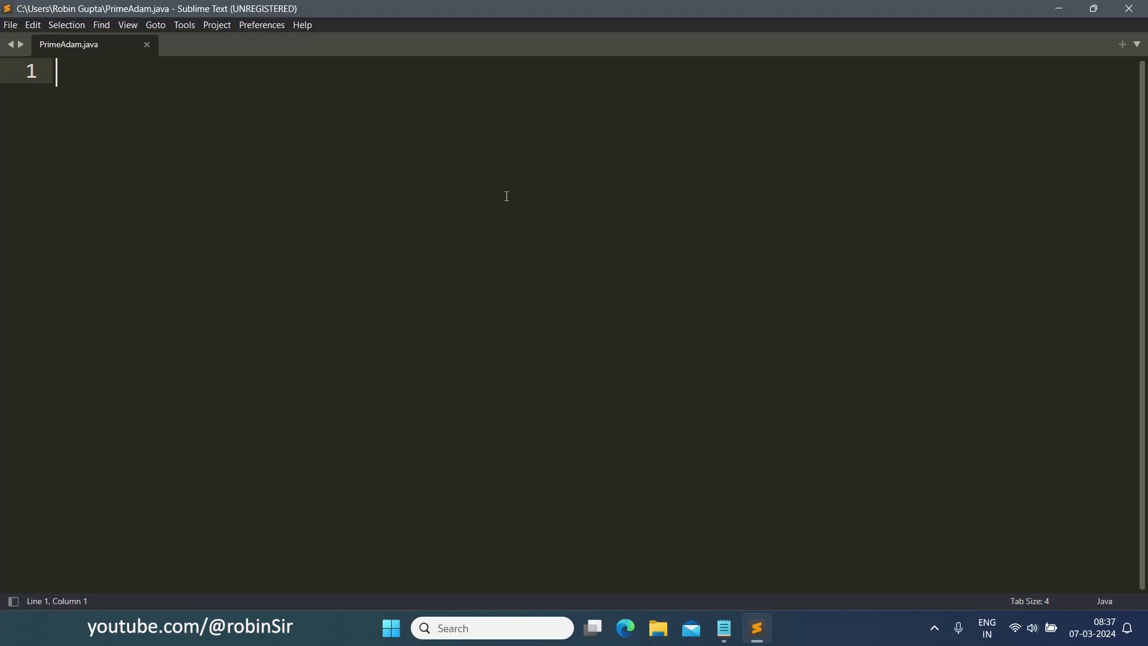
pyautogui.write('im')
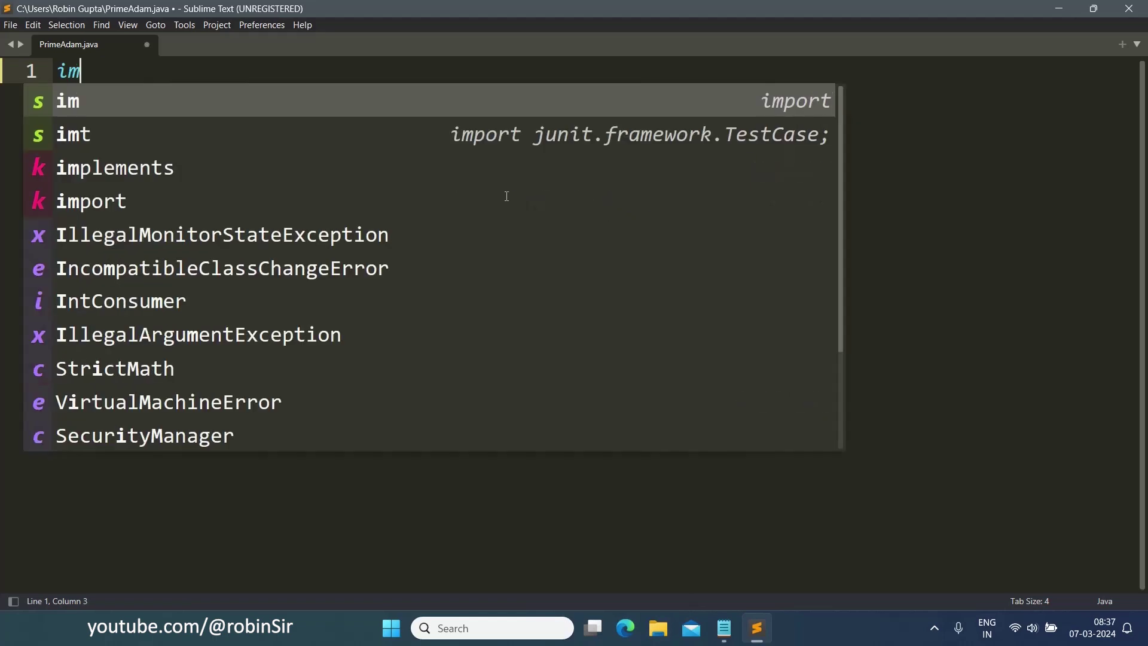
pyautogui.write('port java.')
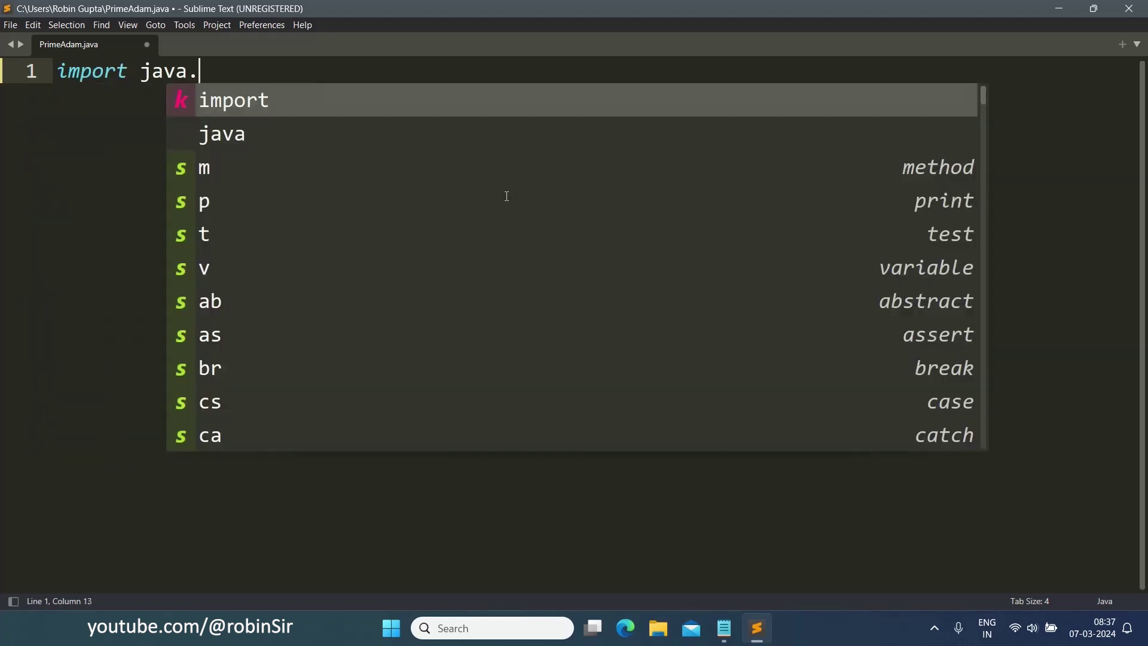
pyautogui.write('util.Scanne')
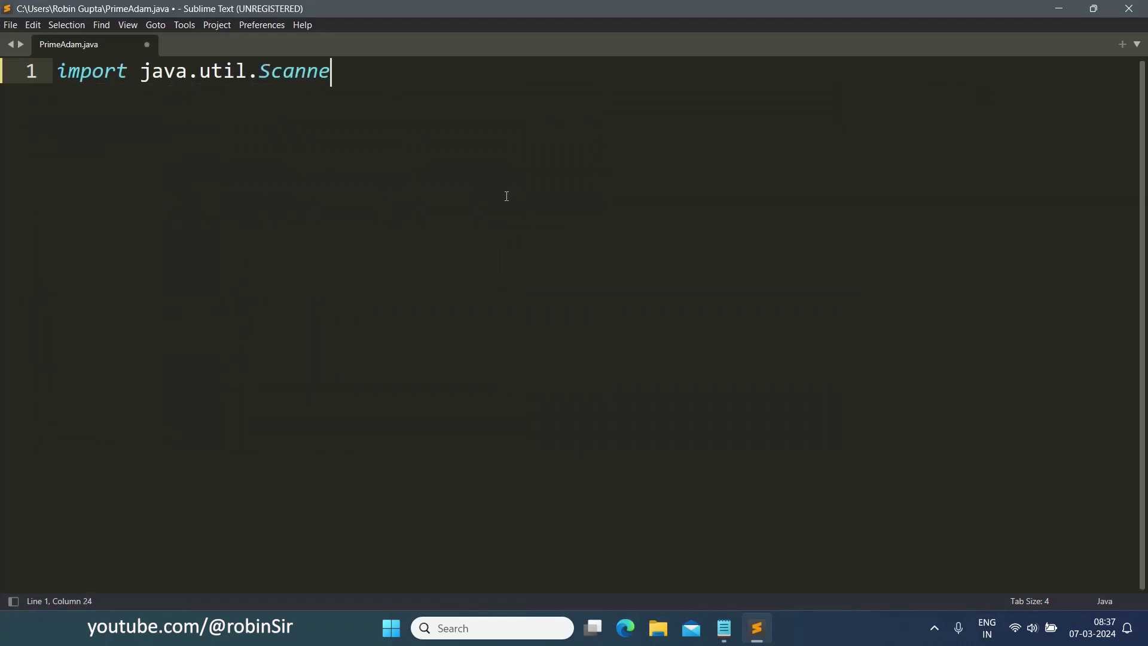
pyautogui.write('r;')
# Add the Scanner import, the PrimeAdam class and a main method skeleton
pyautogui.press('Return')
pyautogui.write('clas')
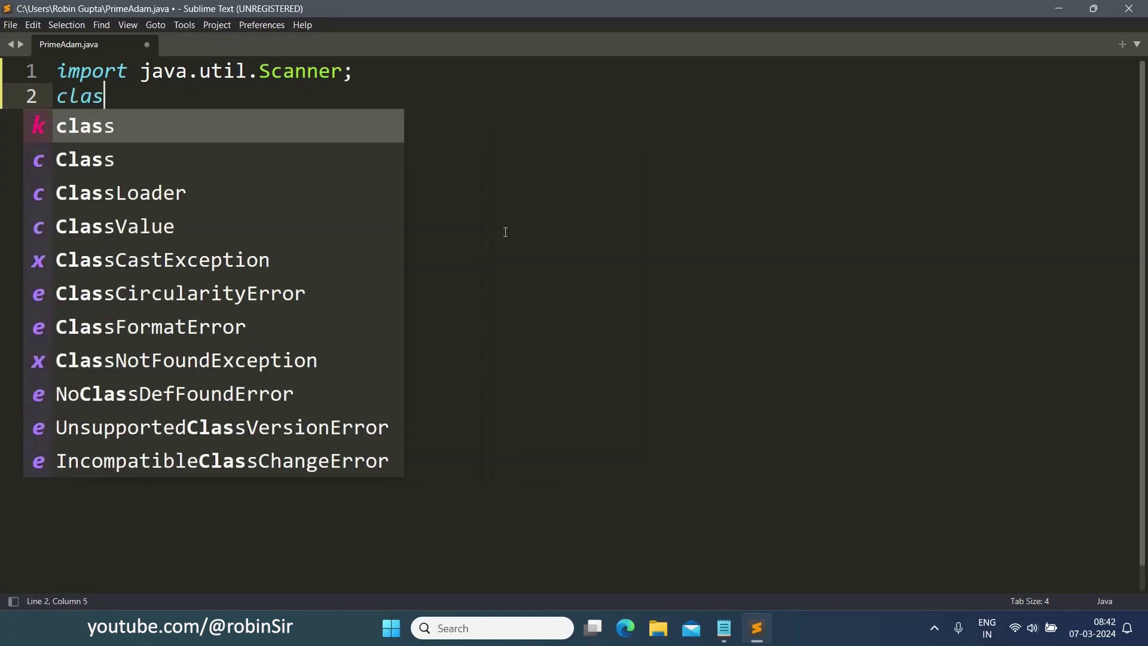
pyautogui.write('s Prime')
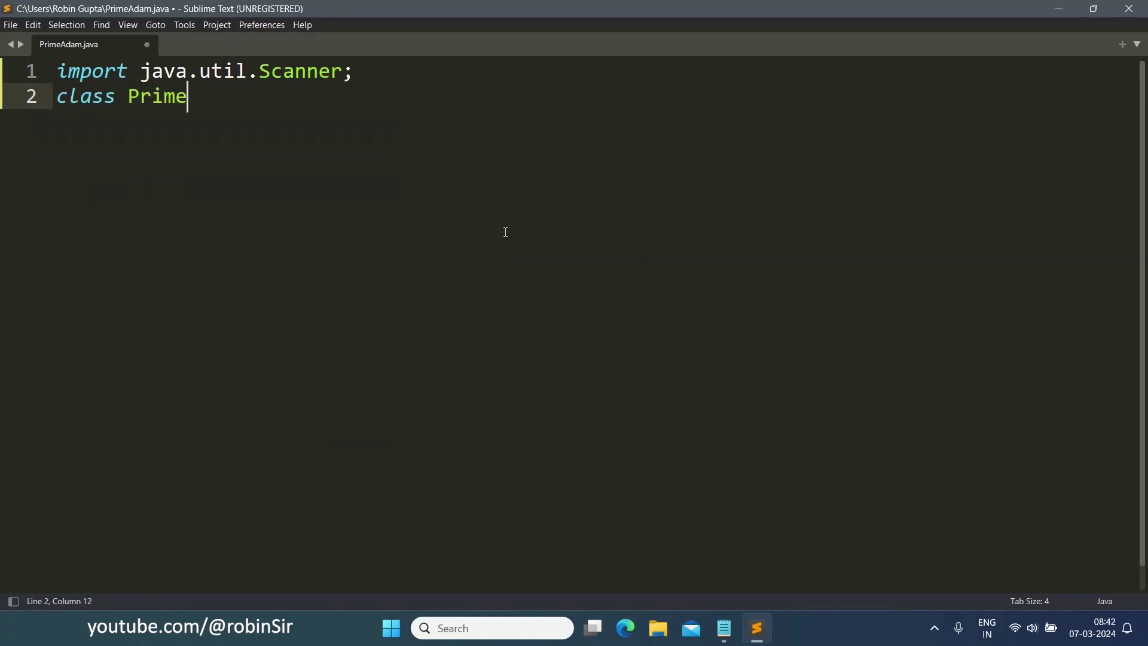
pyautogui.write('Adam{')
pyautogui.press('Return')
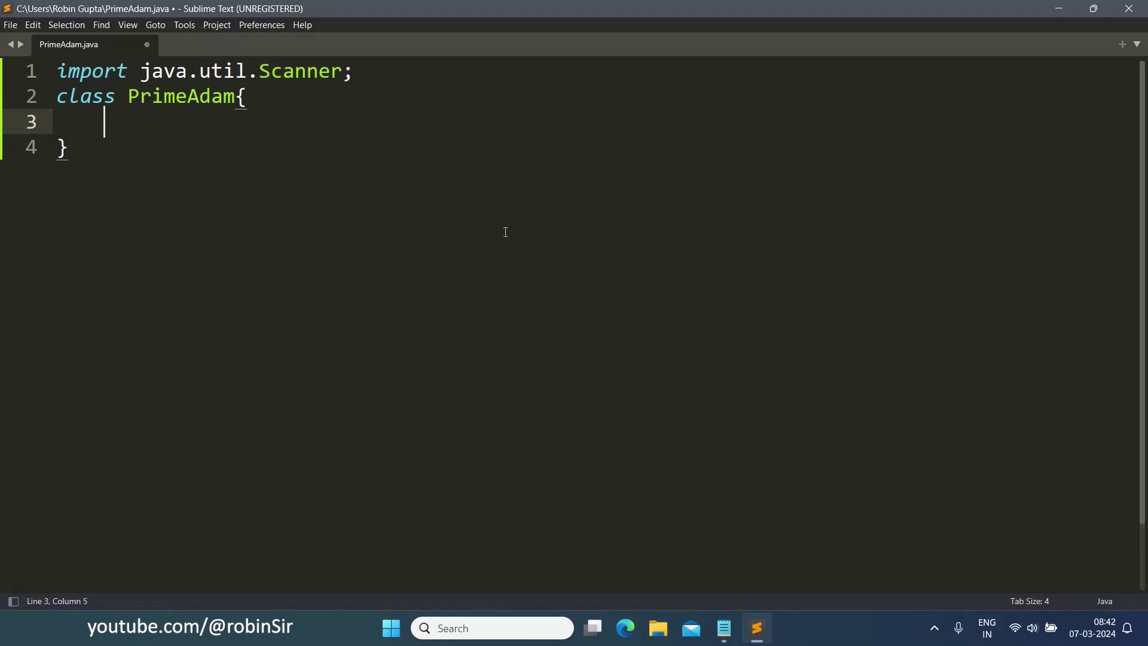
pyautogui.write('main')
pyautogui.press('Tab')
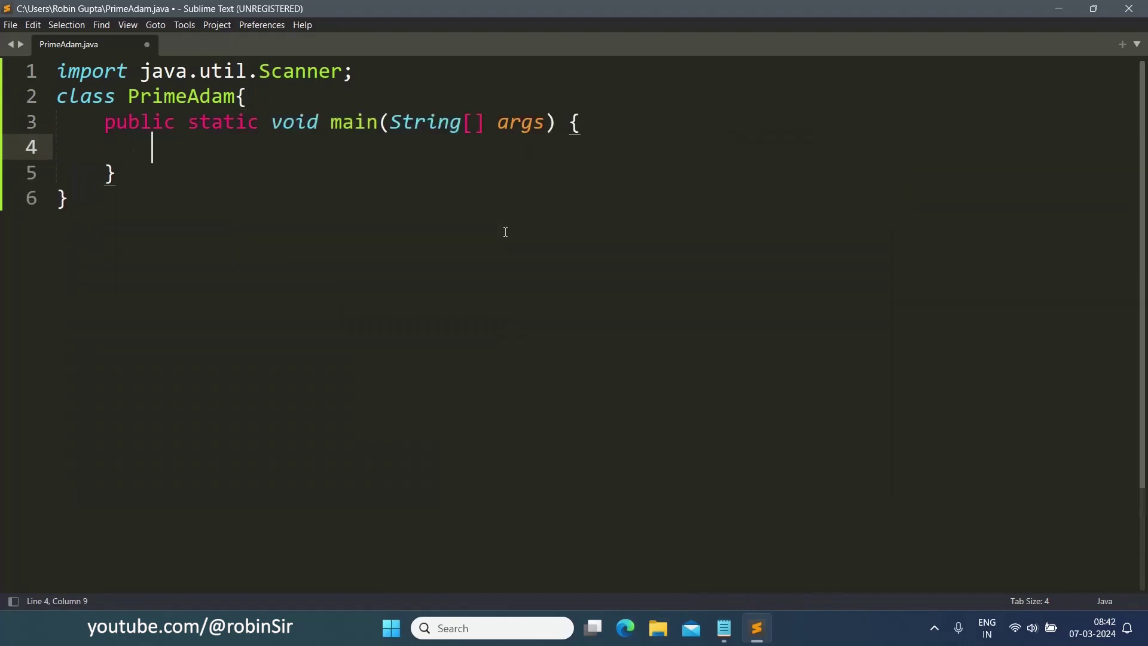
pyautogui.click(571, 122)
pyautogui.press('BackSpace')
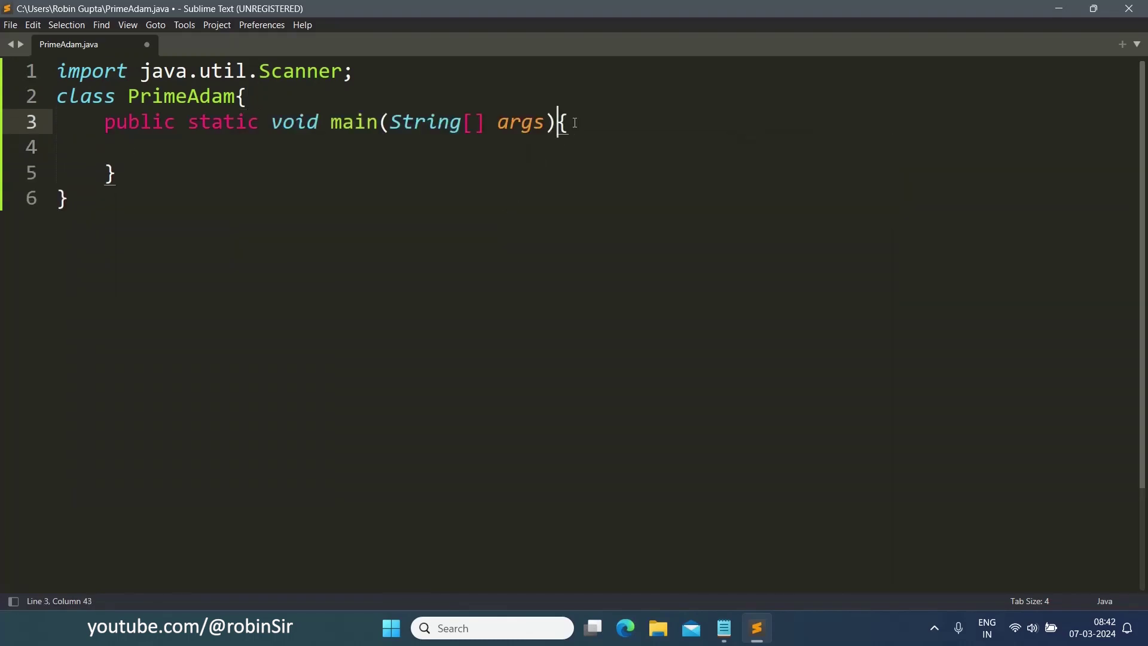
# Create a Scanner in main, print the "m = " prompt and read m
pyautogui.click(263, 147)
pyautogui.write('Sca')
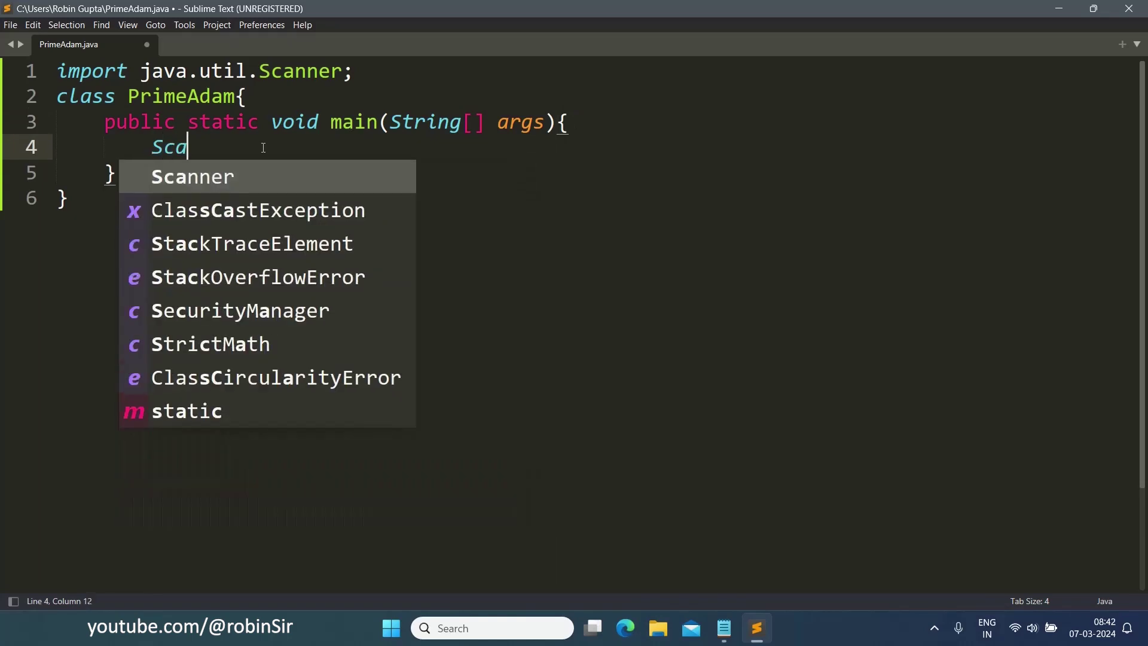
pyautogui.press('Tab')
pyautogui.write('in')
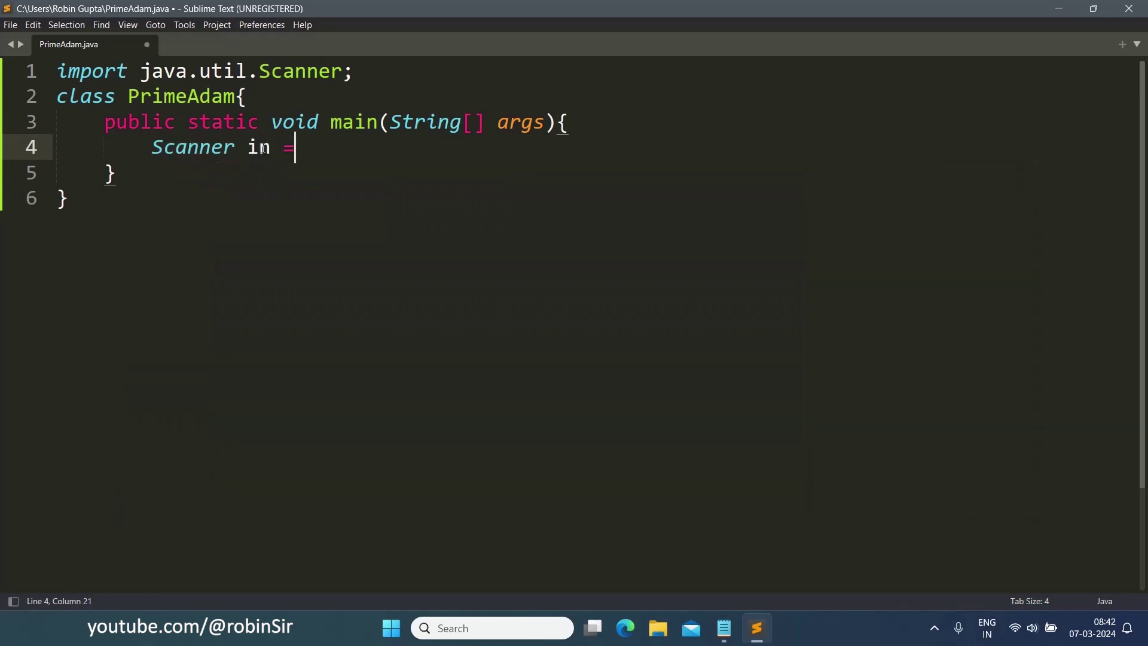
pyautogui.write('new Sc')
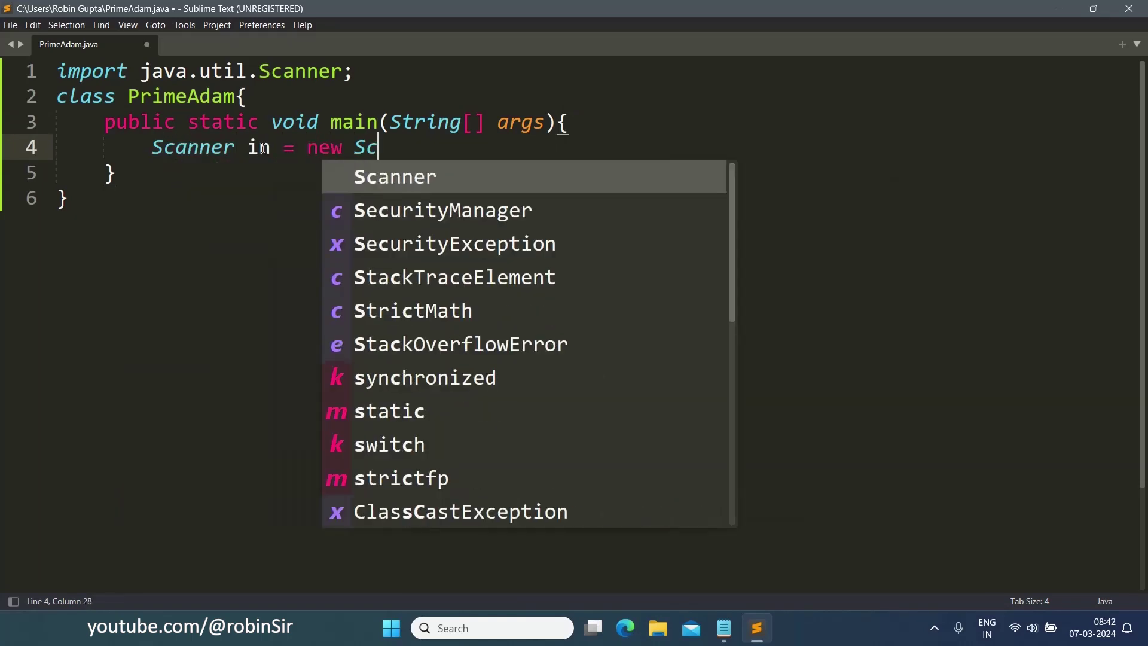
pyautogui.write('anner(')
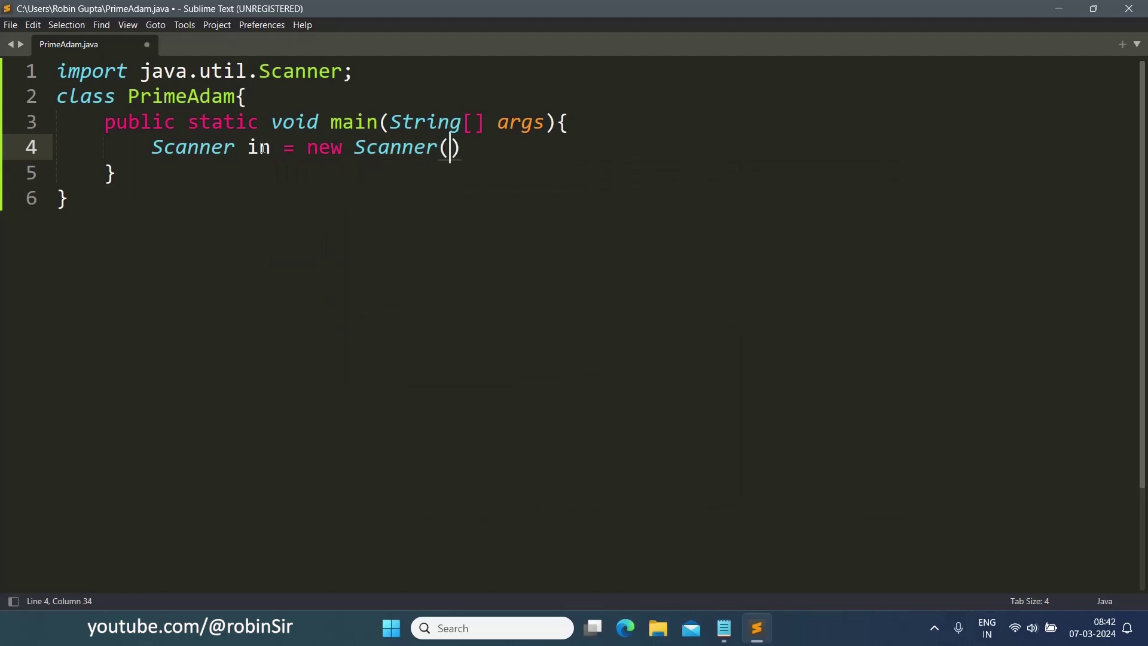
pyautogui.write('System.in')
pyautogui.press('Right')
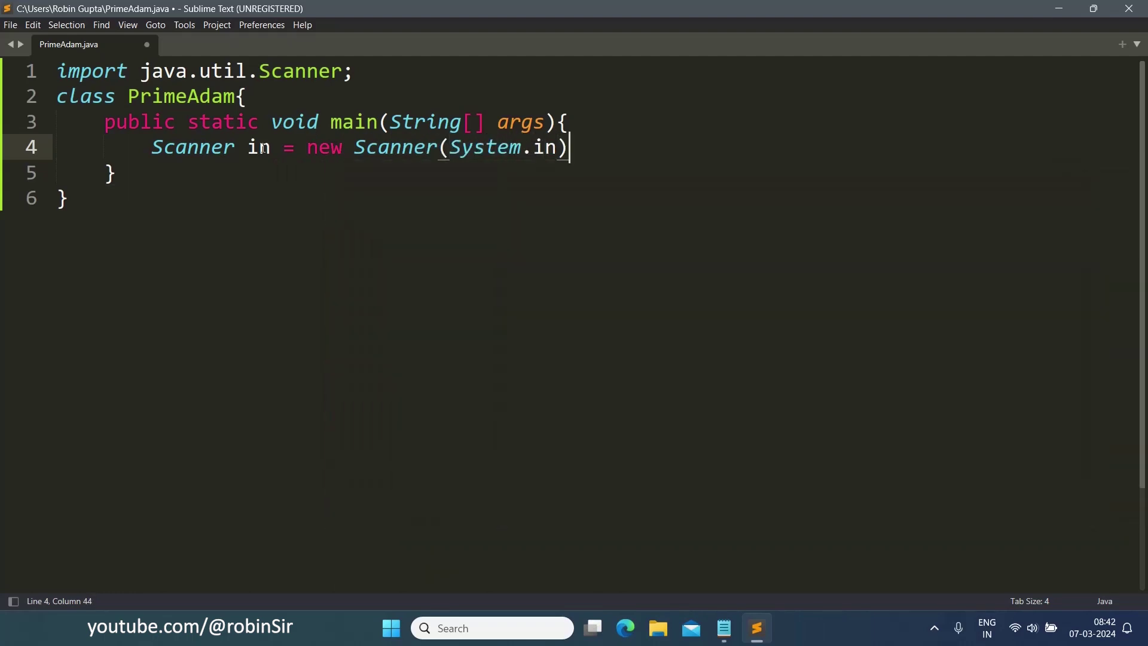
pyautogui.write(';')
pyautogui.press('Return')
pyautogui.write('Syste')
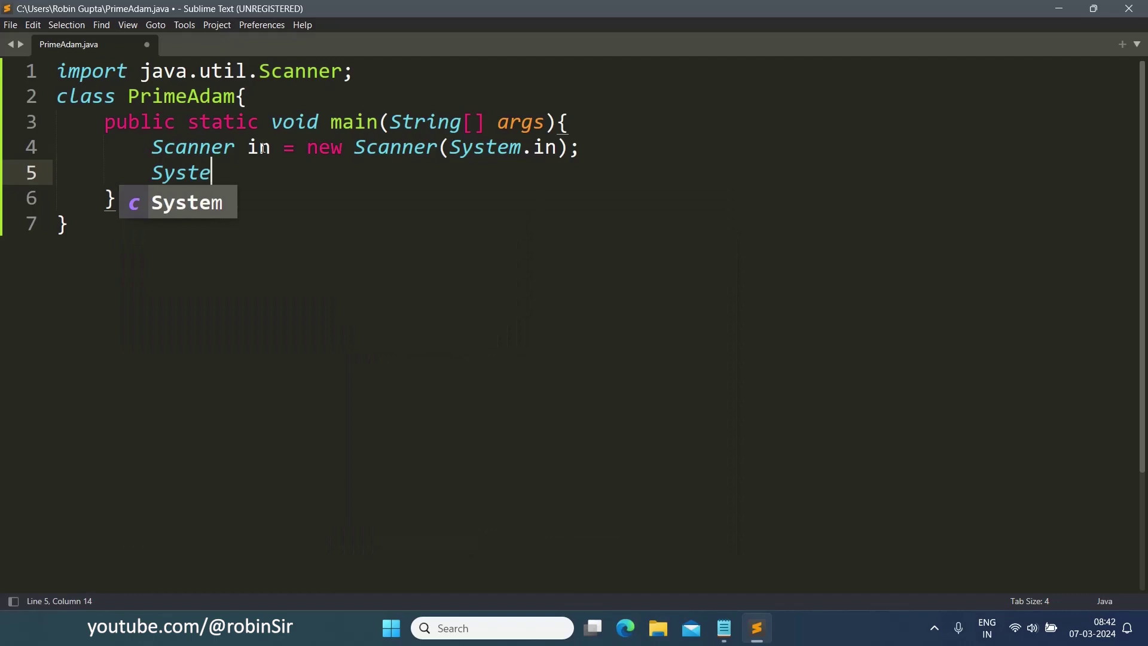
pyautogui.write('m.out.prin')
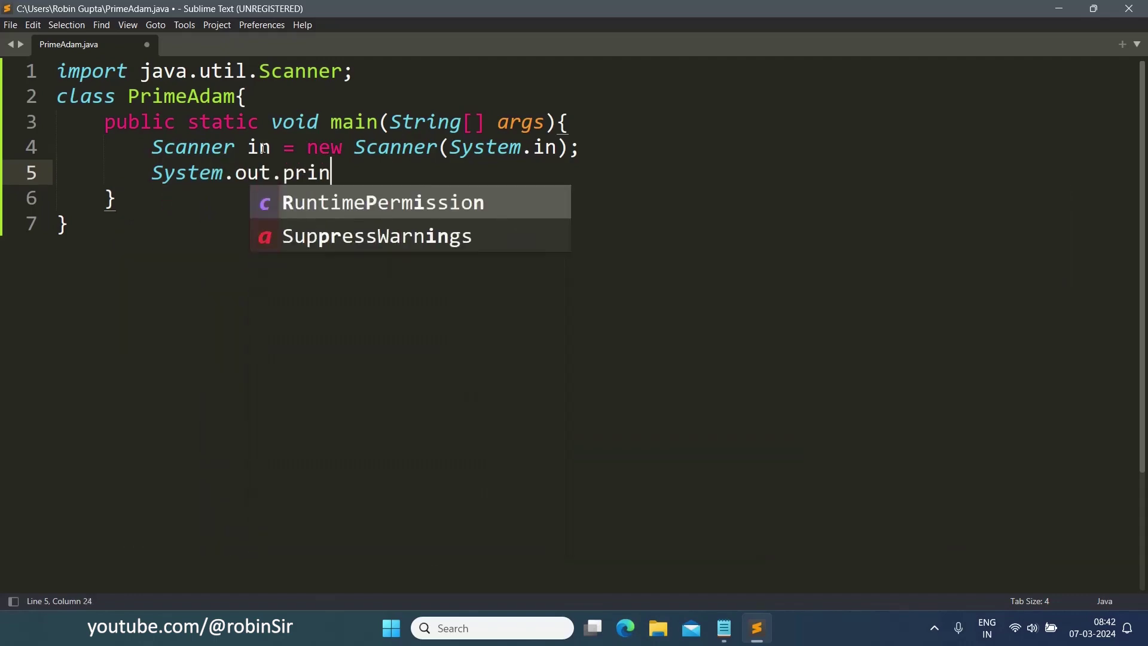
pyautogui.write('t("m ')
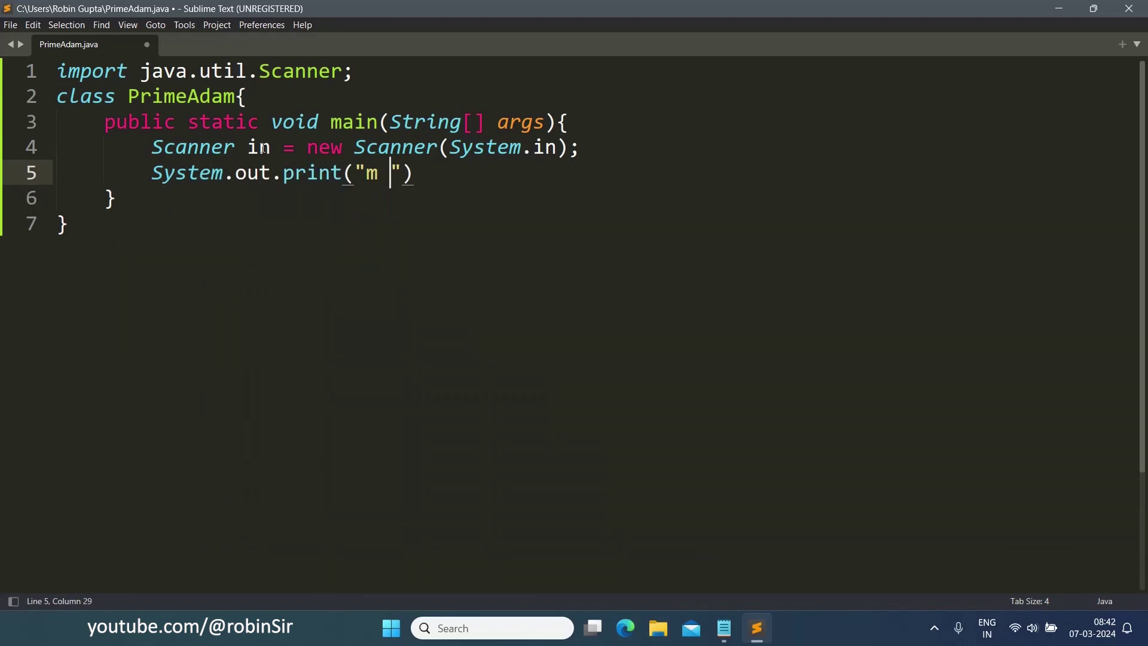
pyautogui.write('=')
pyautogui.press('End')
pyautogui.write(';')
pyautogui.press('Return')
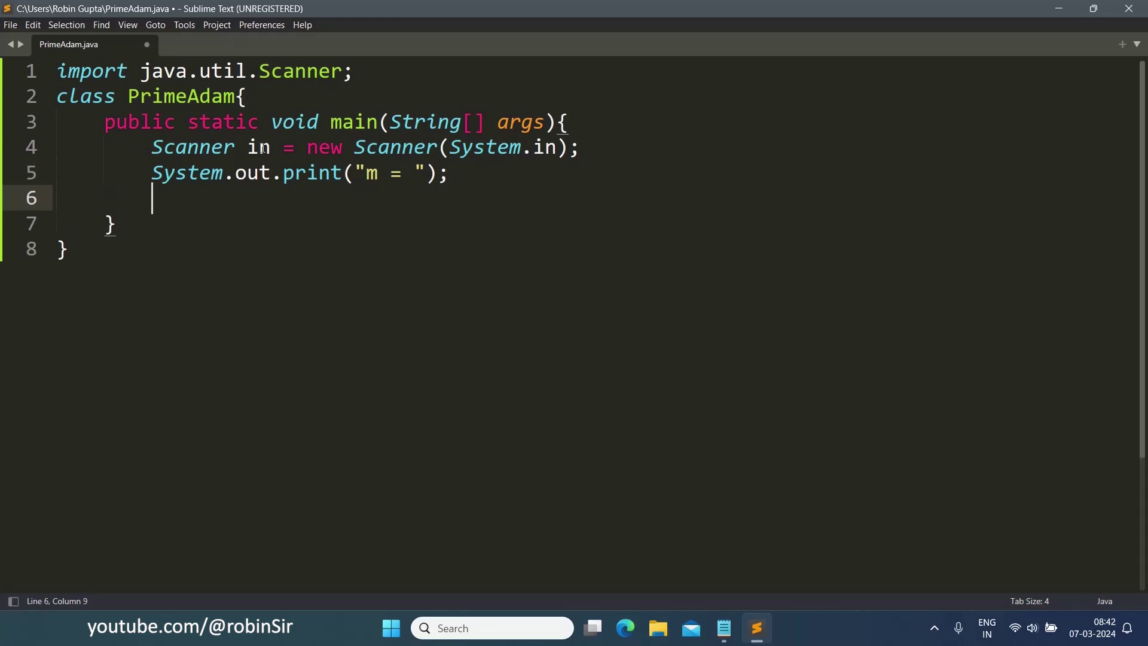
pyautogui.write('int m = In')
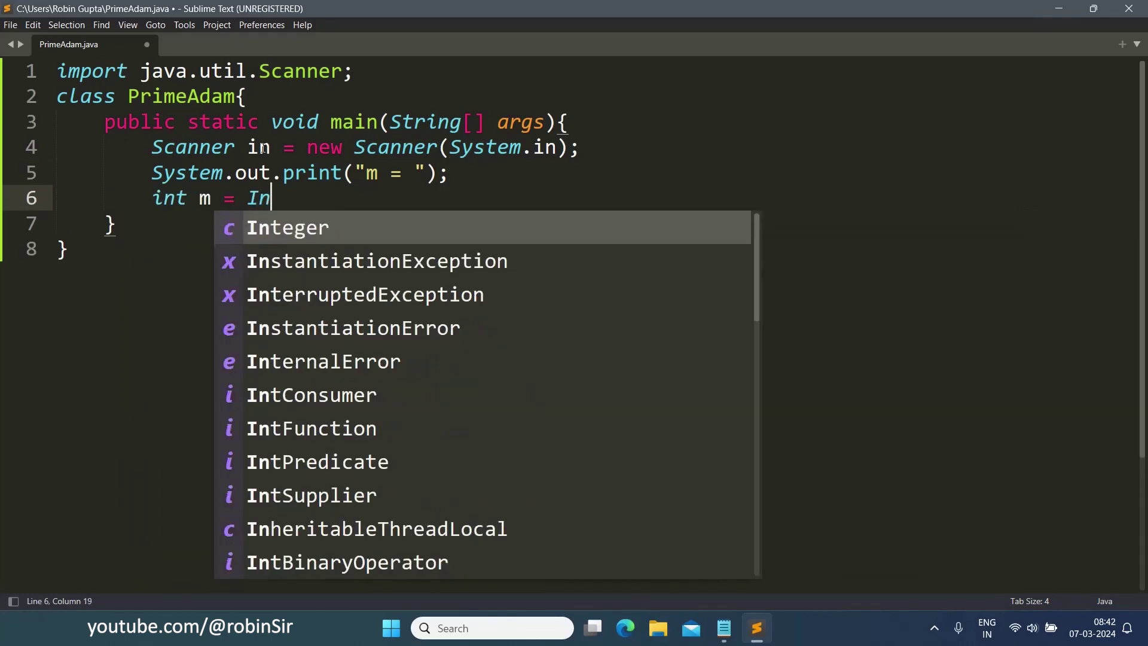
pyautogui.write('teger.parse')
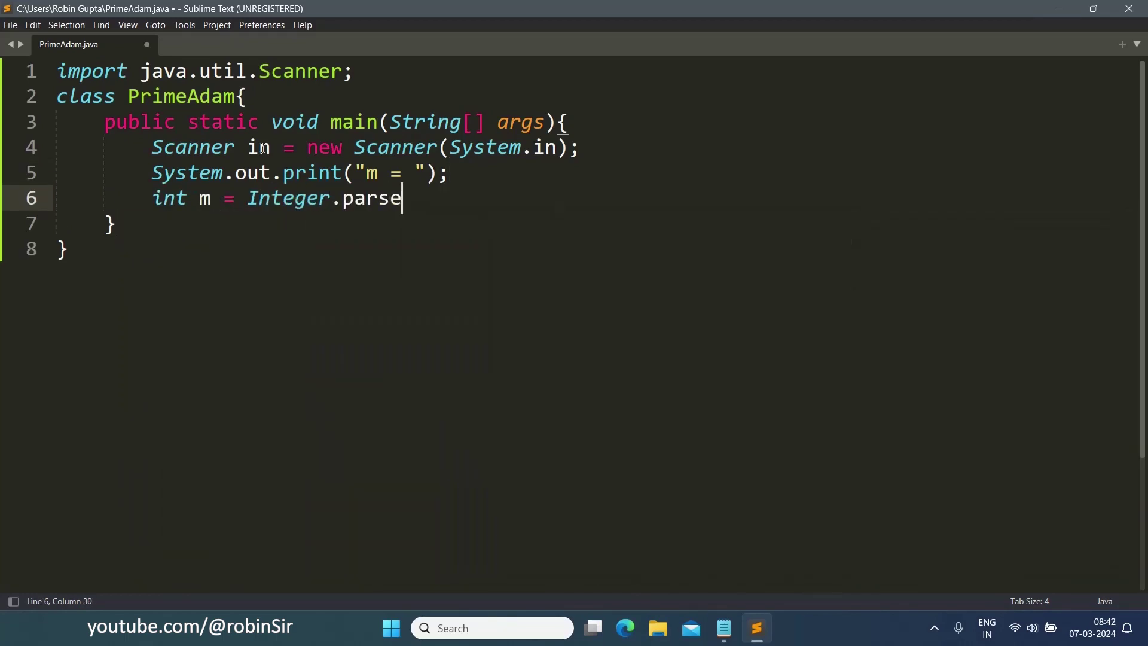
pyautogui.write('Int(in')
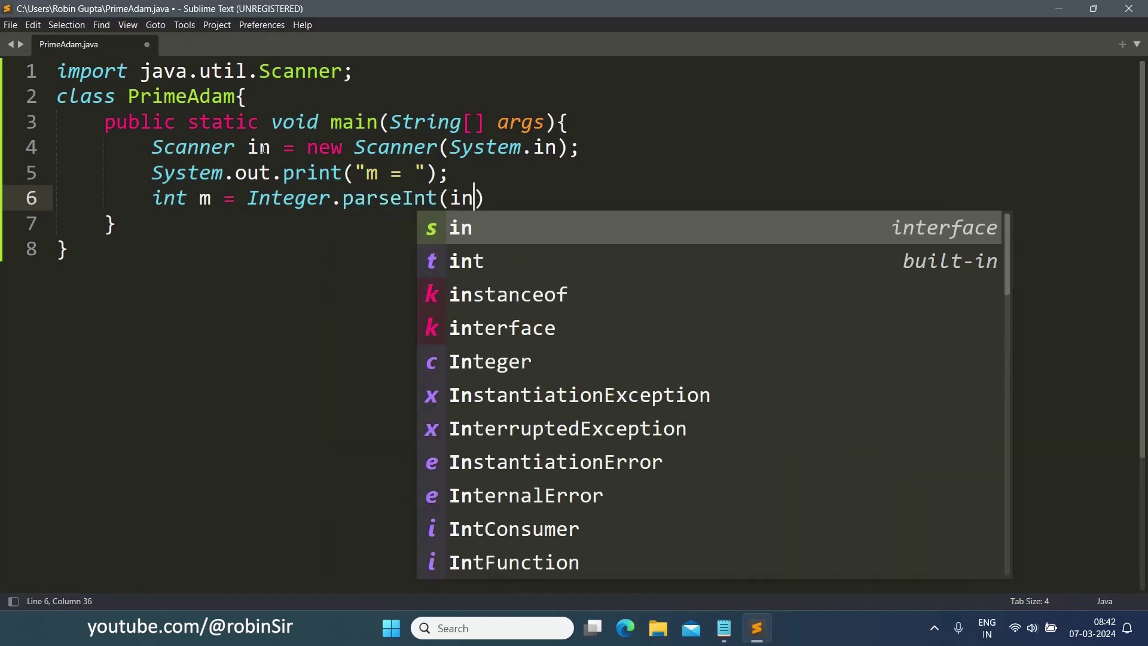
pyautogui.write('.nextLin')
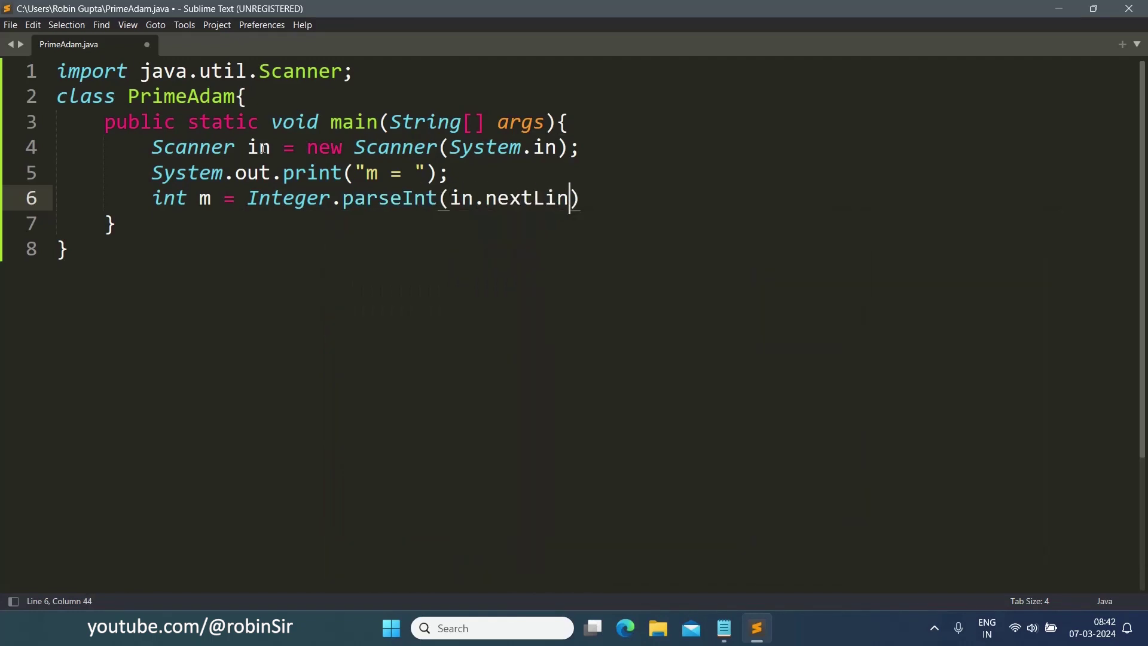
pyautogui.write('e())')
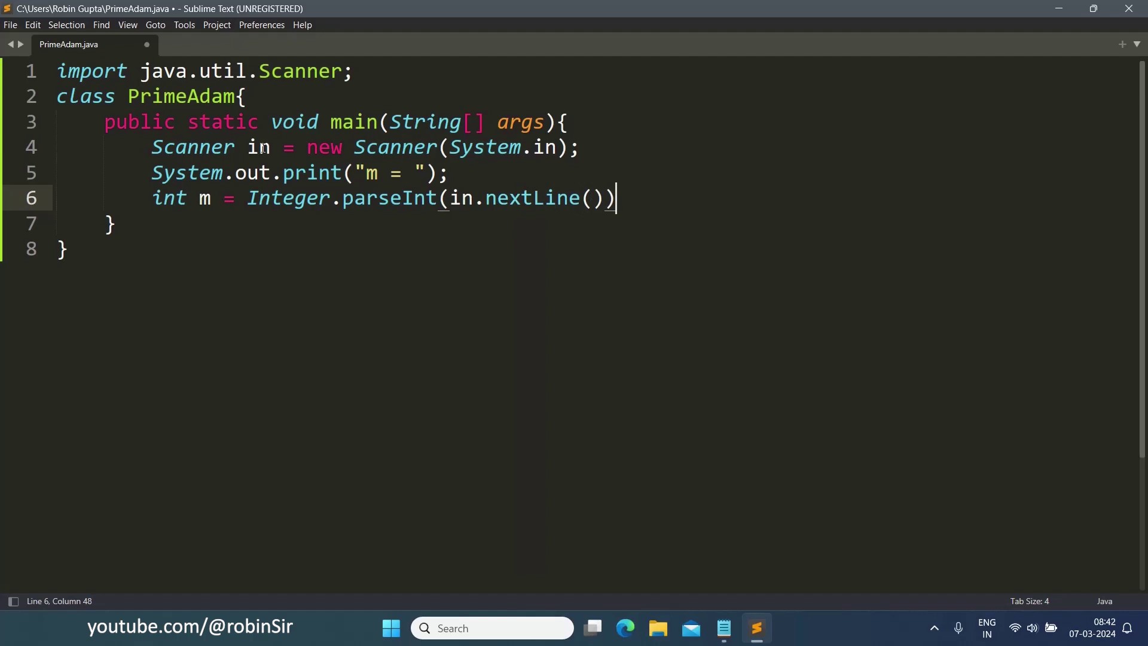
pyautogui.write(';')
# Duplicate the m prompt and input lines and change them to read n
pyautogui.keyDown('shift'); pyautogui.click(152, 173); pyautogui.keyUp('shift')
pyautogui.hotkey('ctrl', 'c')
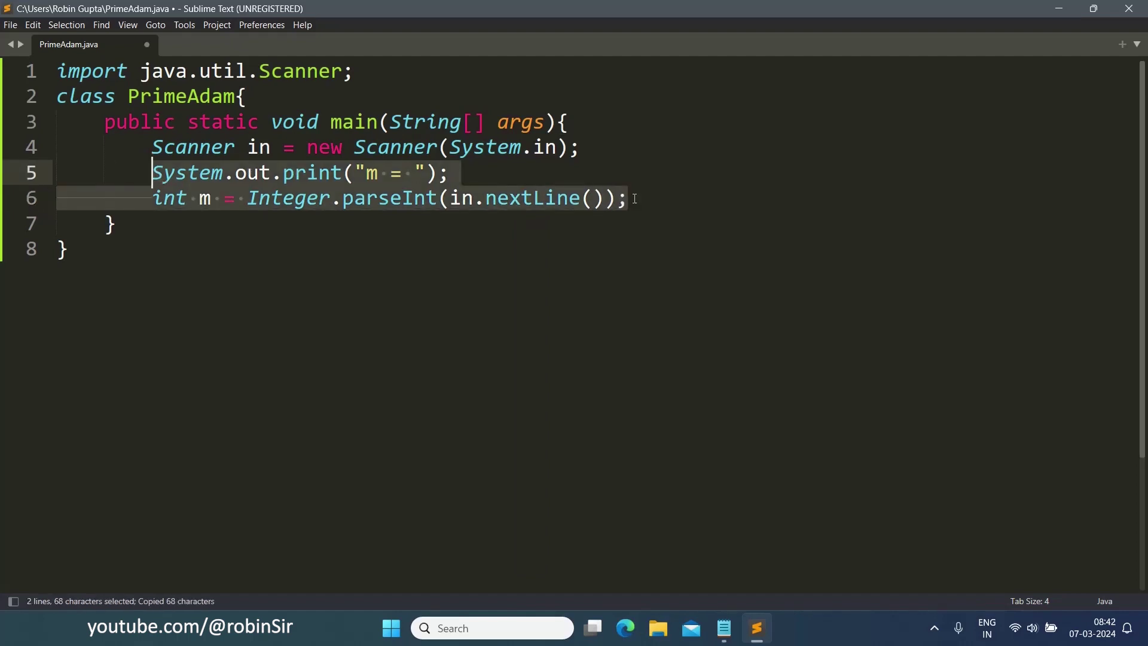
pyautogui.click(635, 199)
pyautogui.press('Return')
pyautogui.hotkey('ctrl', 'v')
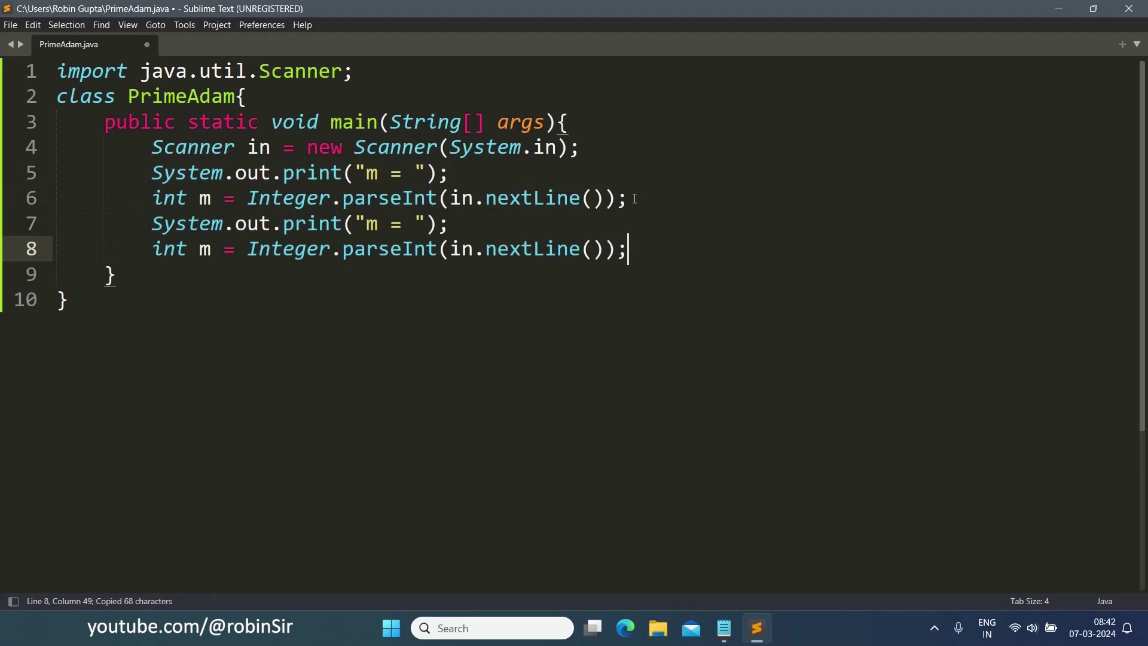
pyautogui.doubleClick(371, 223)
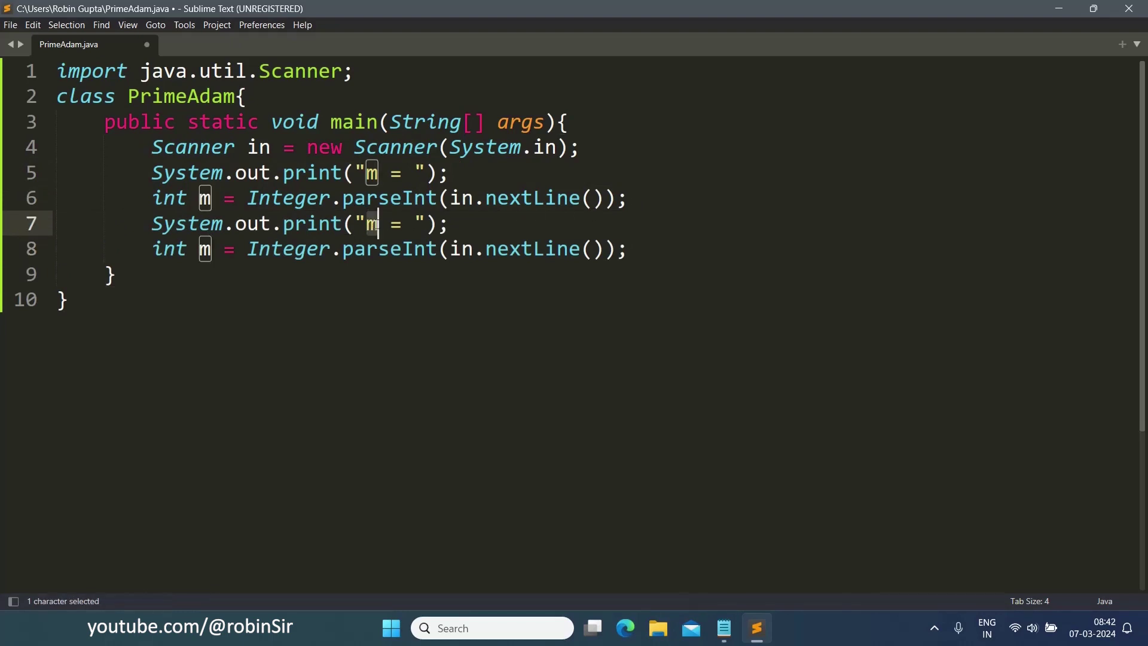
pyautogui.write('n')
pyautogui.doubleClick(205, 249)
pyautogui.write('n')
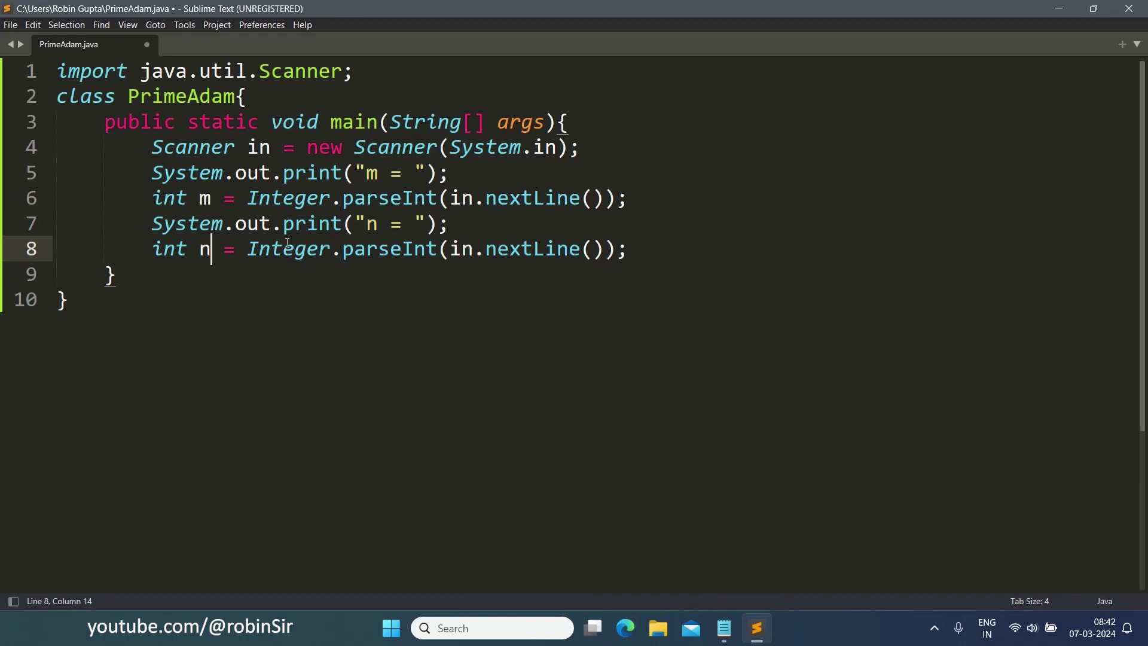
pyautogui.press('End')
# Add an if (m >= n) block that prints "INVALID INPUT" and returns
pyautogui.press('Return')
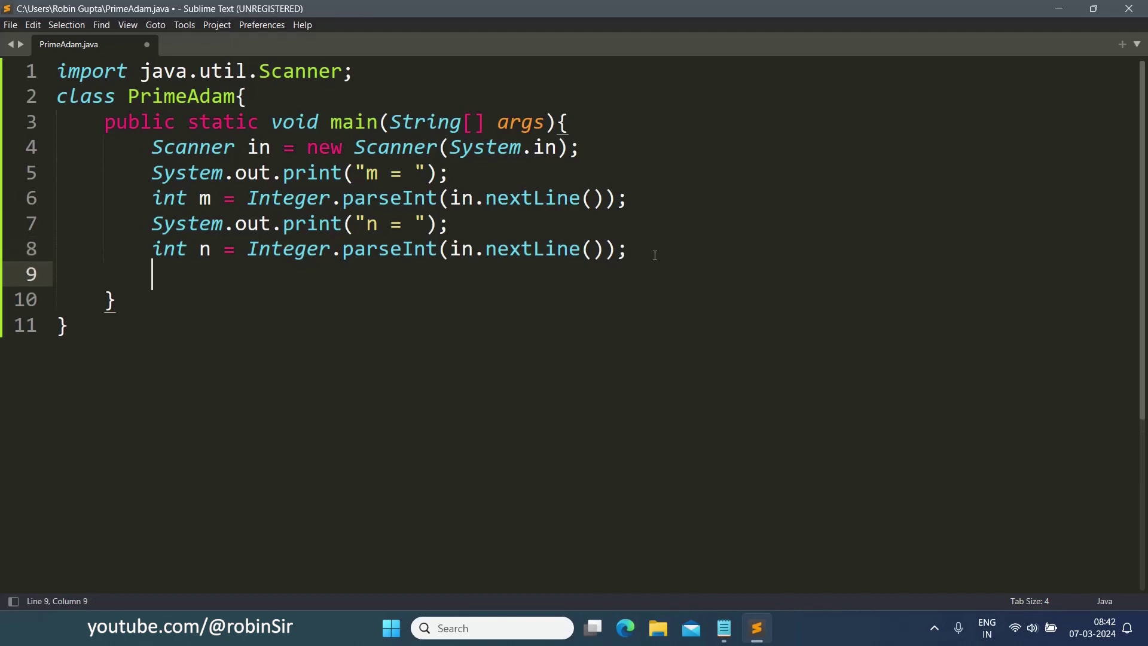
pyautogui.write('if(m >')
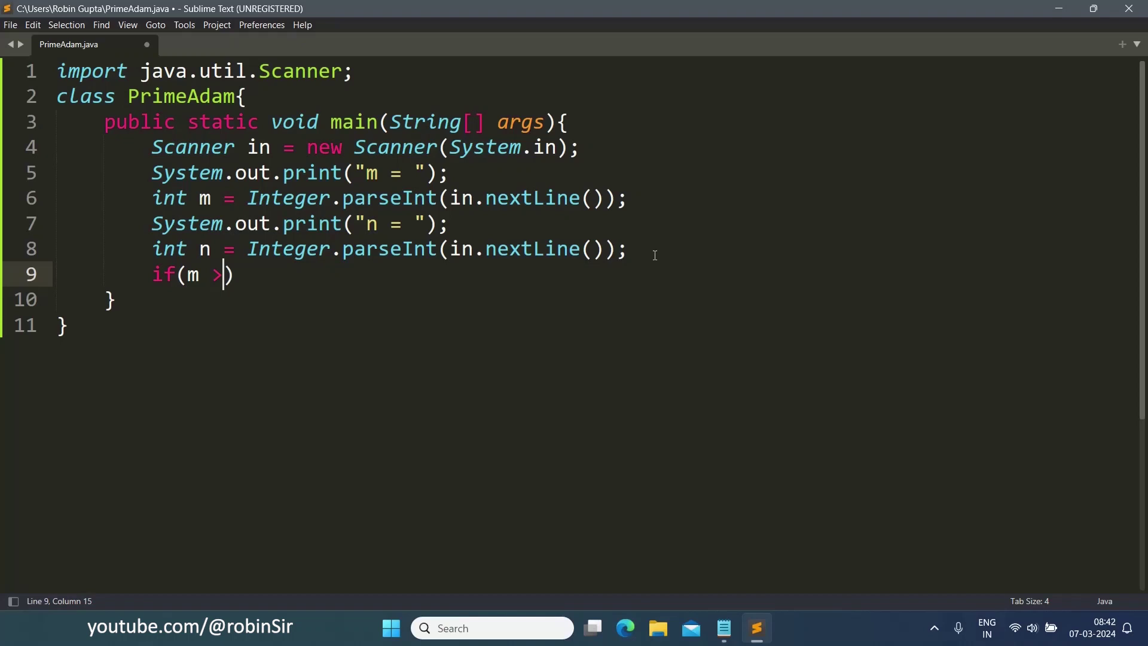
pyautogui.write('= n')
pyautogui.press('Right')
pyautogui.write('{')
pyautogui.press('Return')
pyautogui.write('Syste')
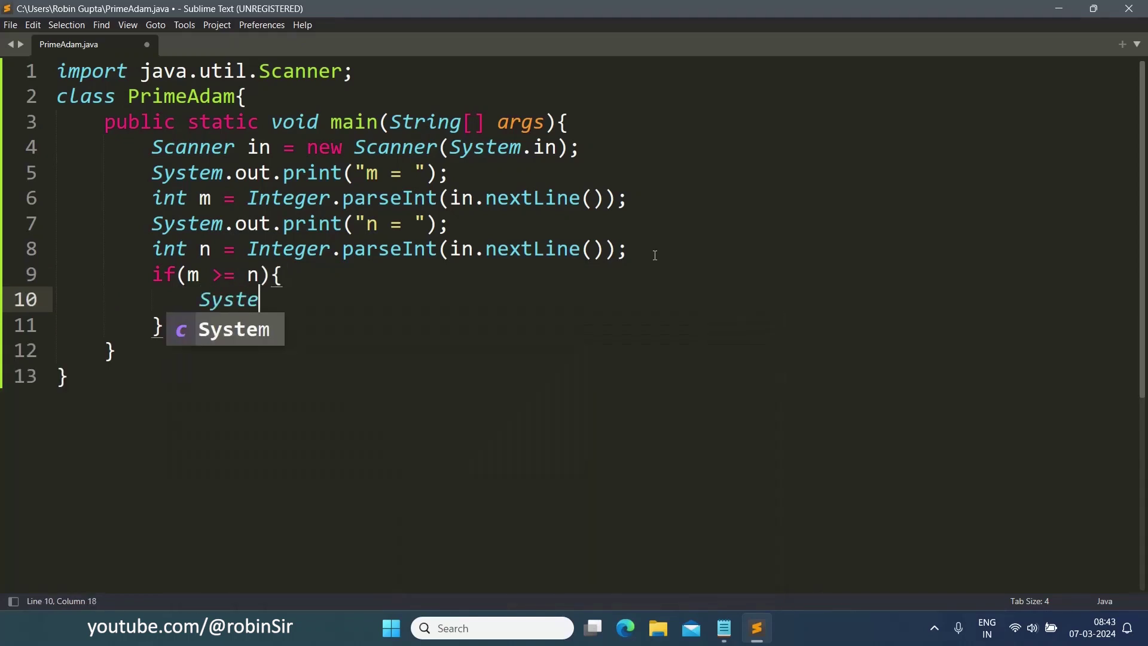
pyautogui.write('m.out.prin')
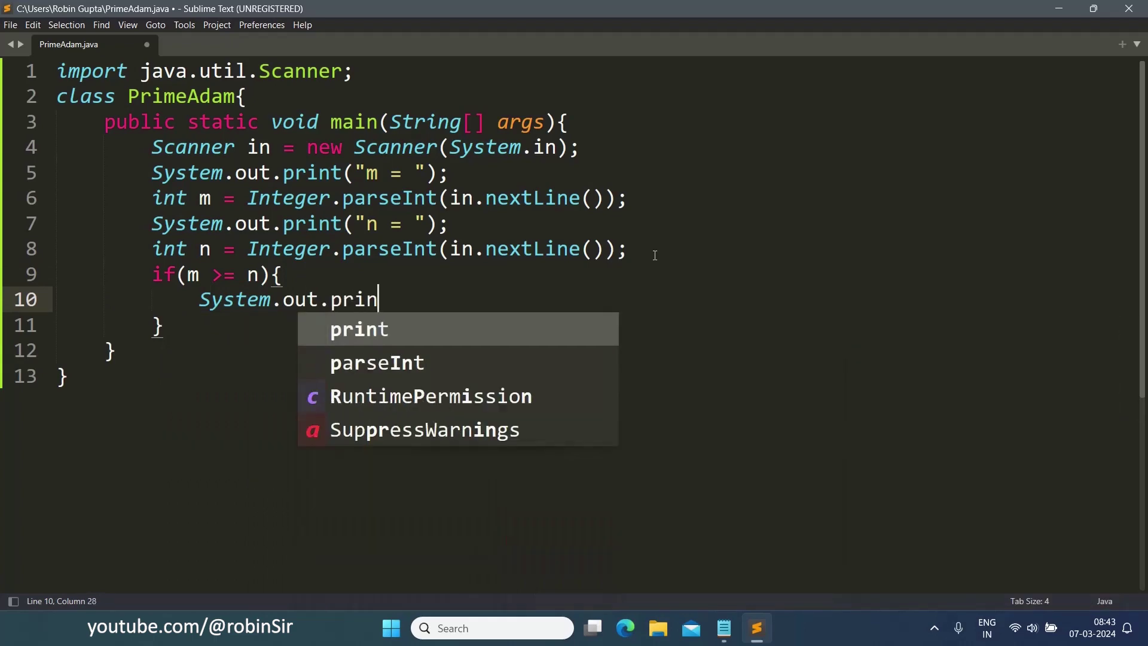
pyautogui.write('tln("')
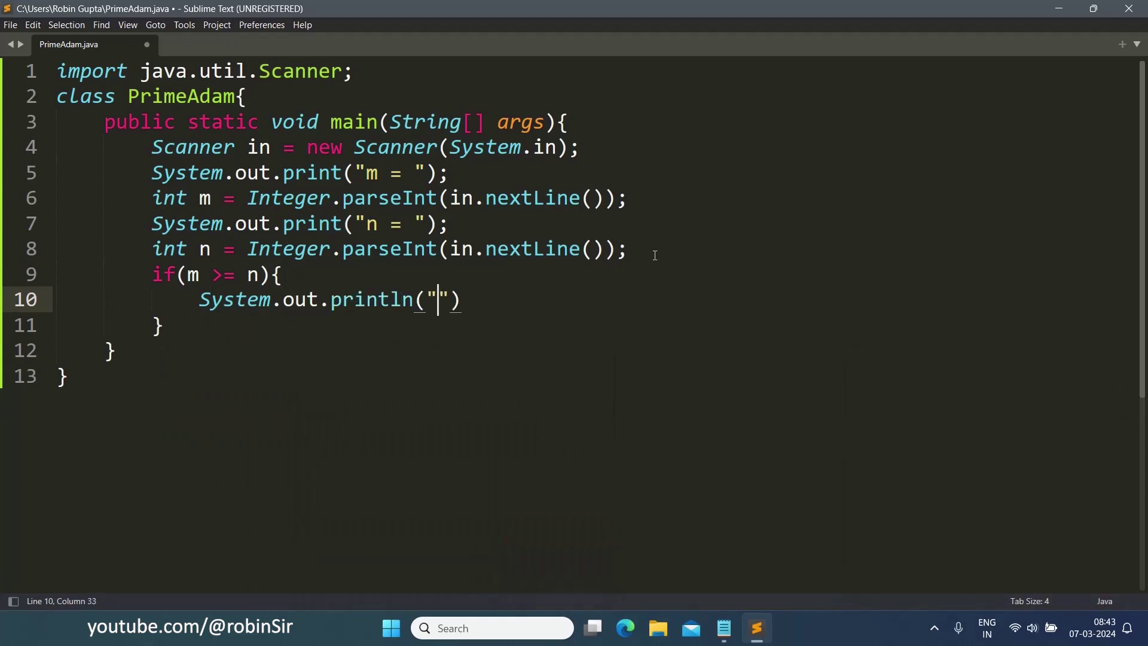
pyautogui.write('INVALID I')
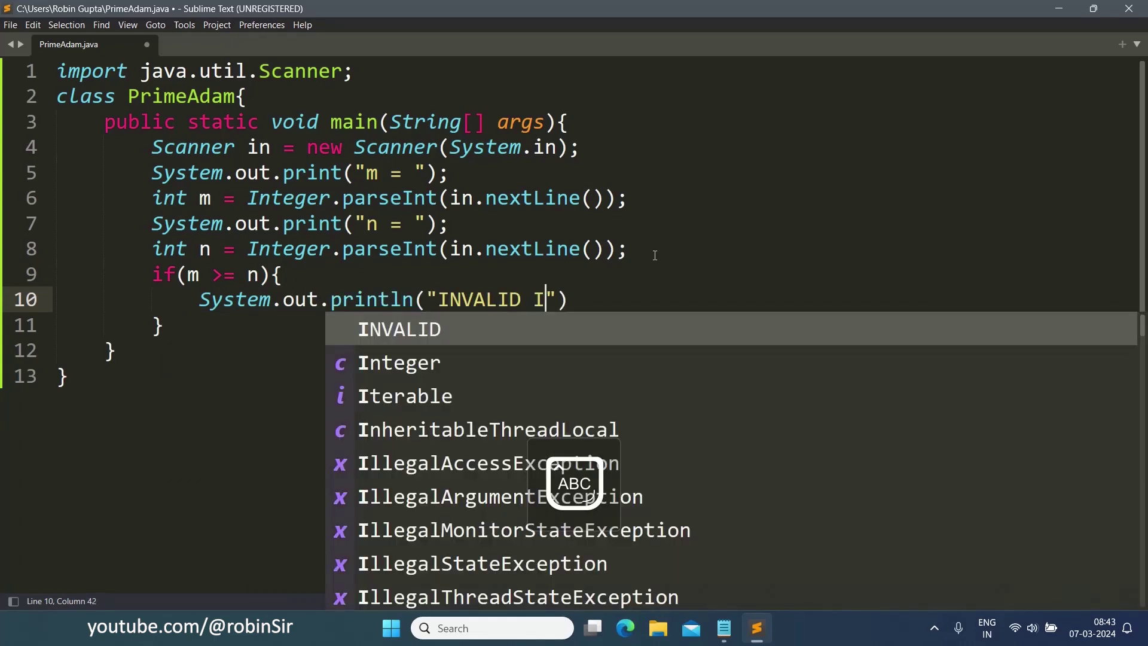
pyautogui.write('NPUT')
pyautogui.press('capslock')
pyautogui.press('Right')
pyautogui.press('Right')
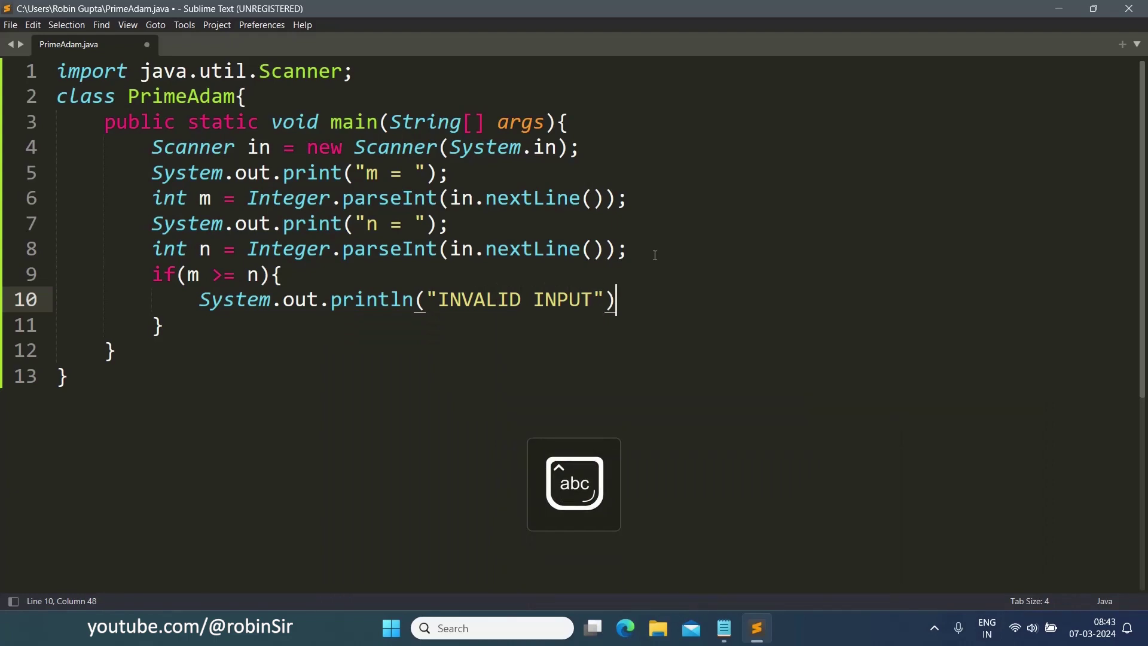
pyautogui.write(';')
pyautogui.press('Return')
pyautogui.write('retu')
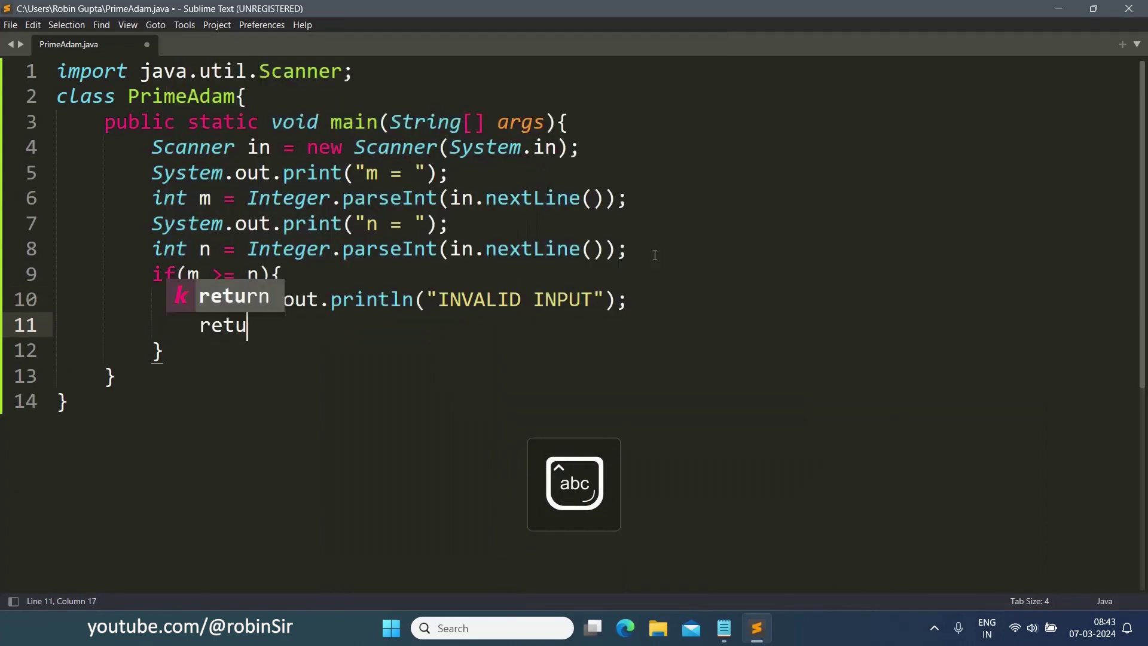
pyautogui.write('rn;')
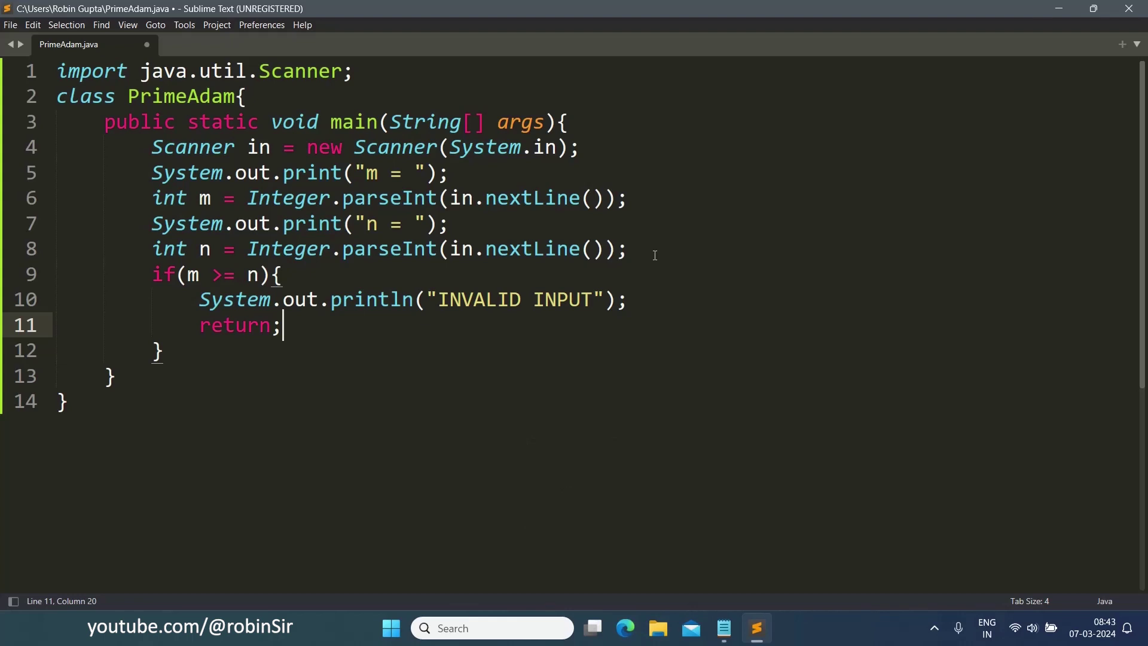
pyautogui.click(185, 350)
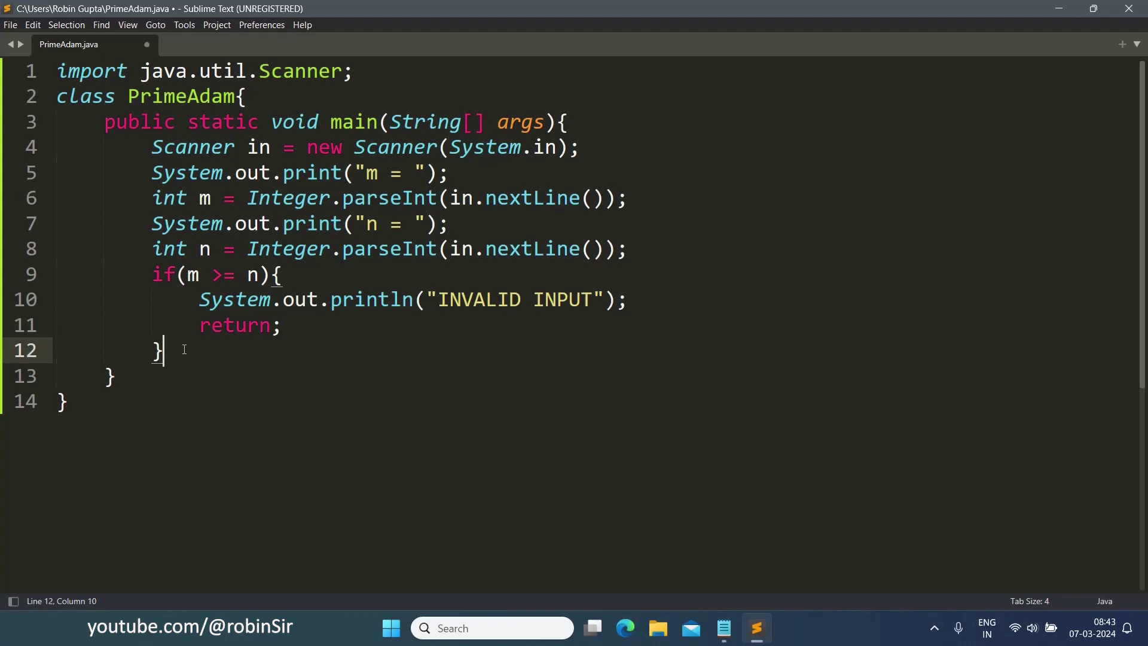
# Declare int count = 0 on the line after the if (m >= n) block
pyautogui.press('Return')
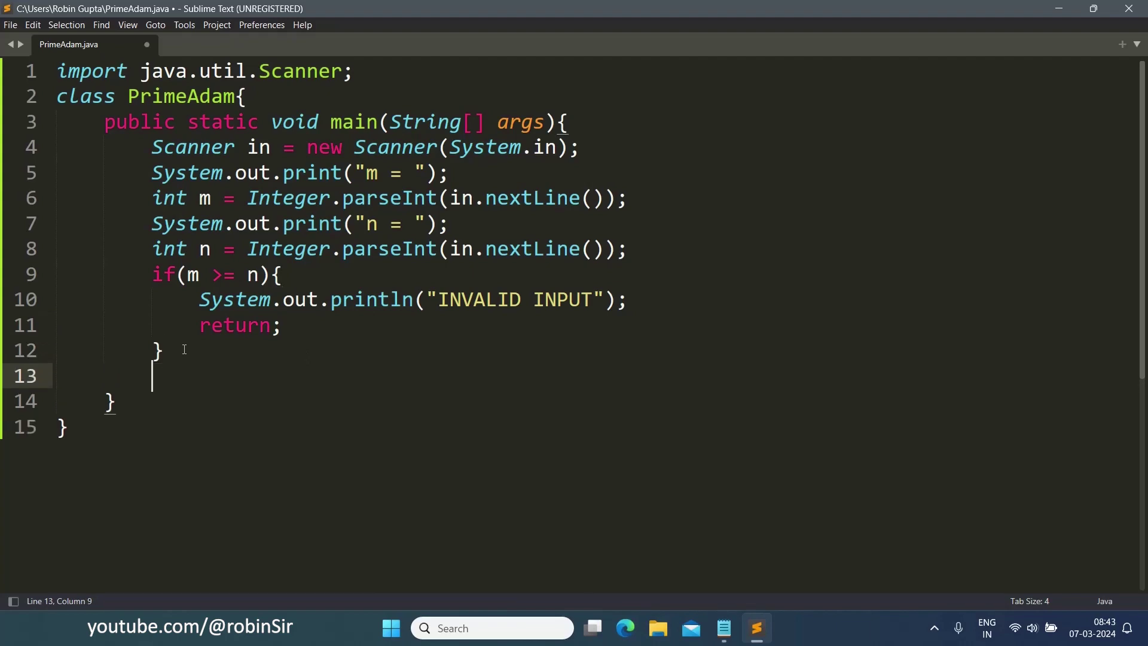
pyautogui.write('int count ')
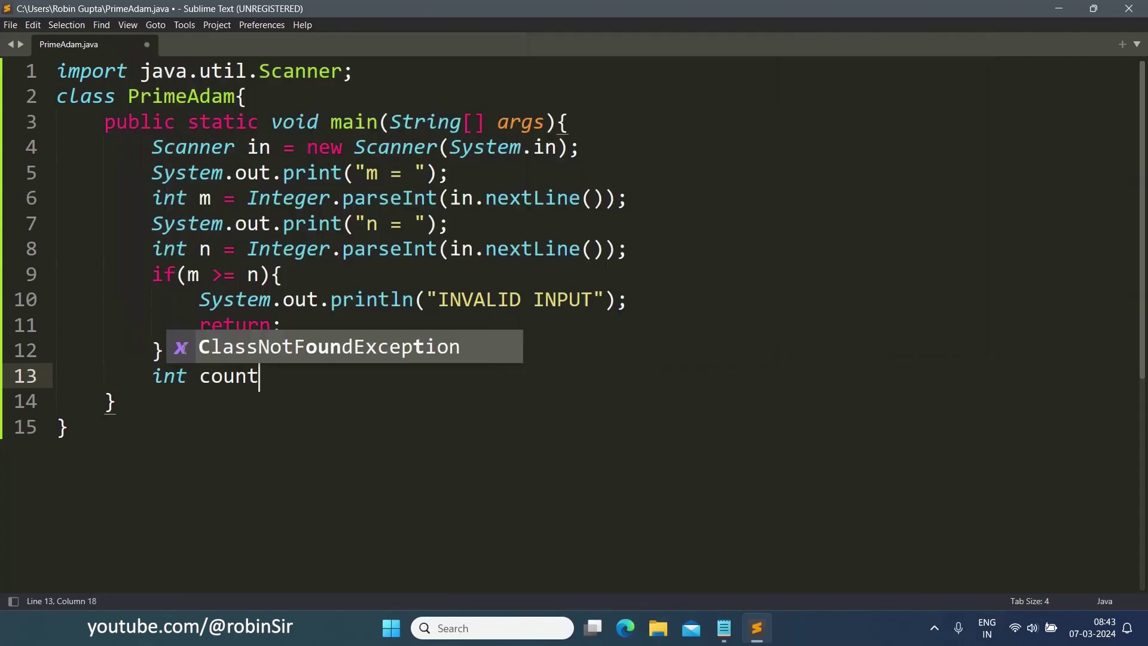
pyautogui.write('= 0')
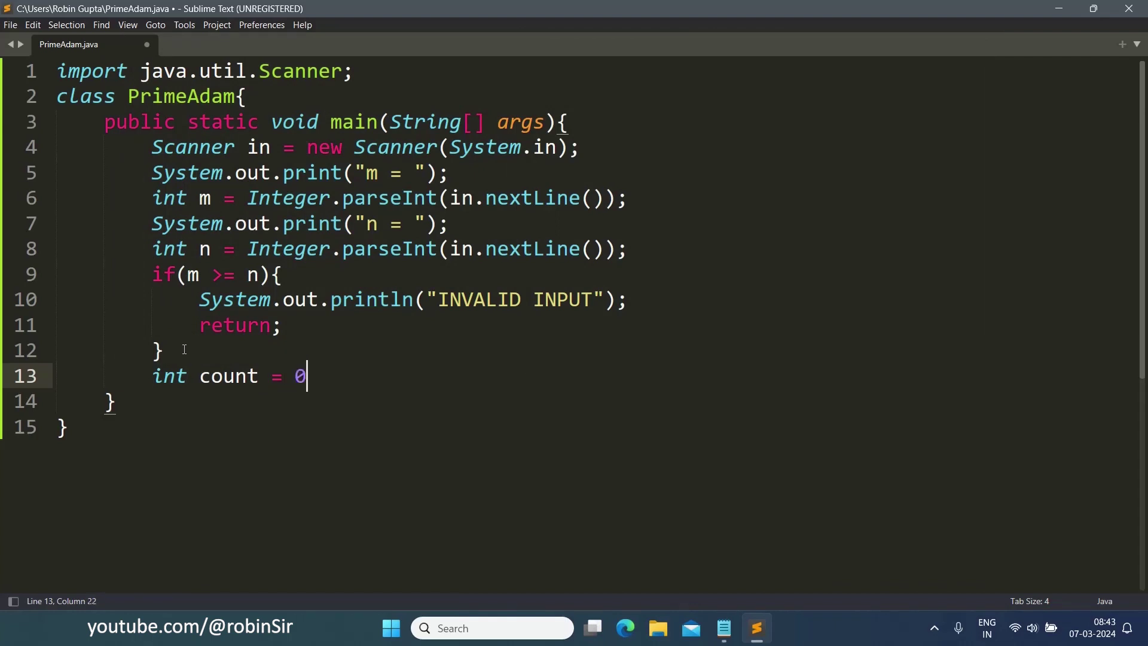
pyautogui.write(';')
pyautogui.press('Return')
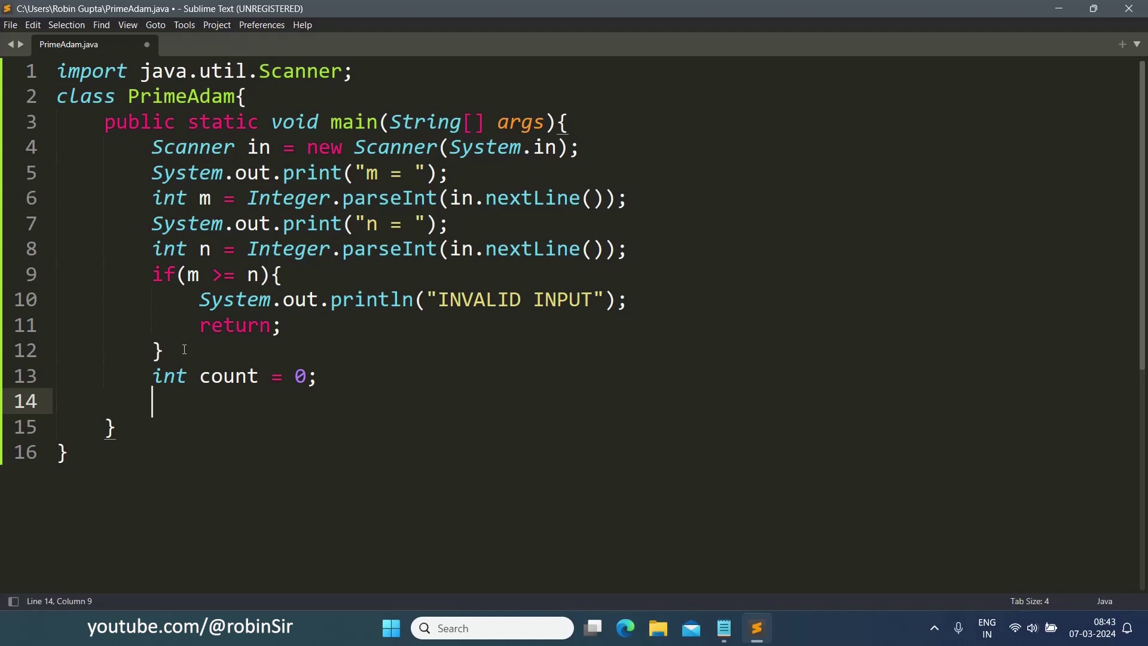
pyautogui.write('for(i')
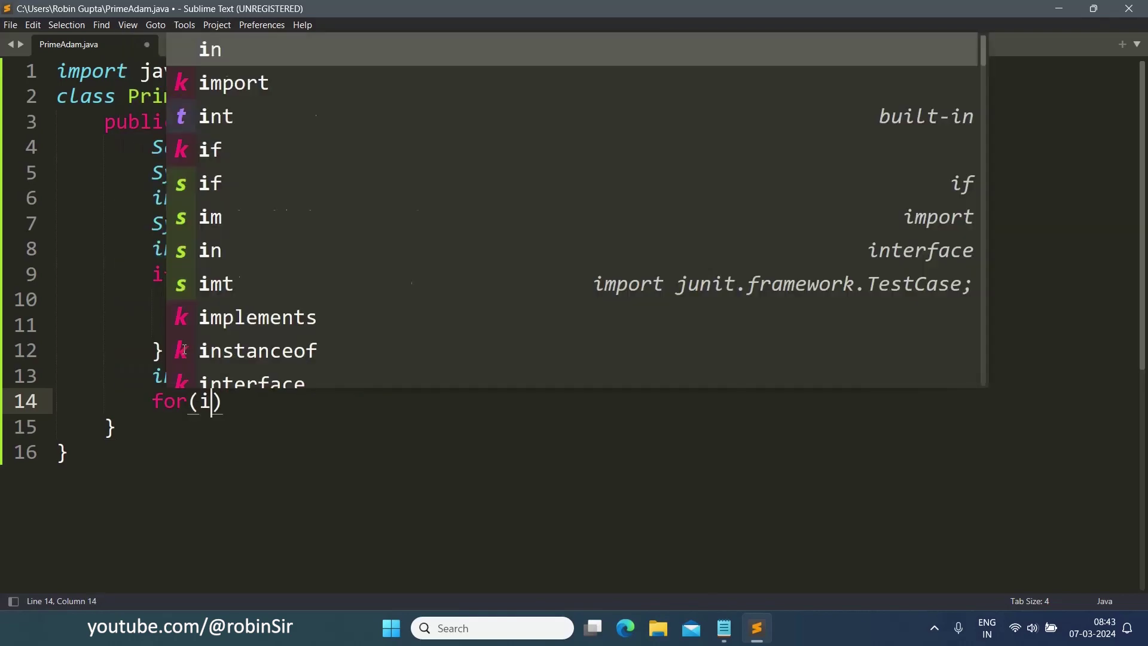
pyautogui.write('nt i = m')
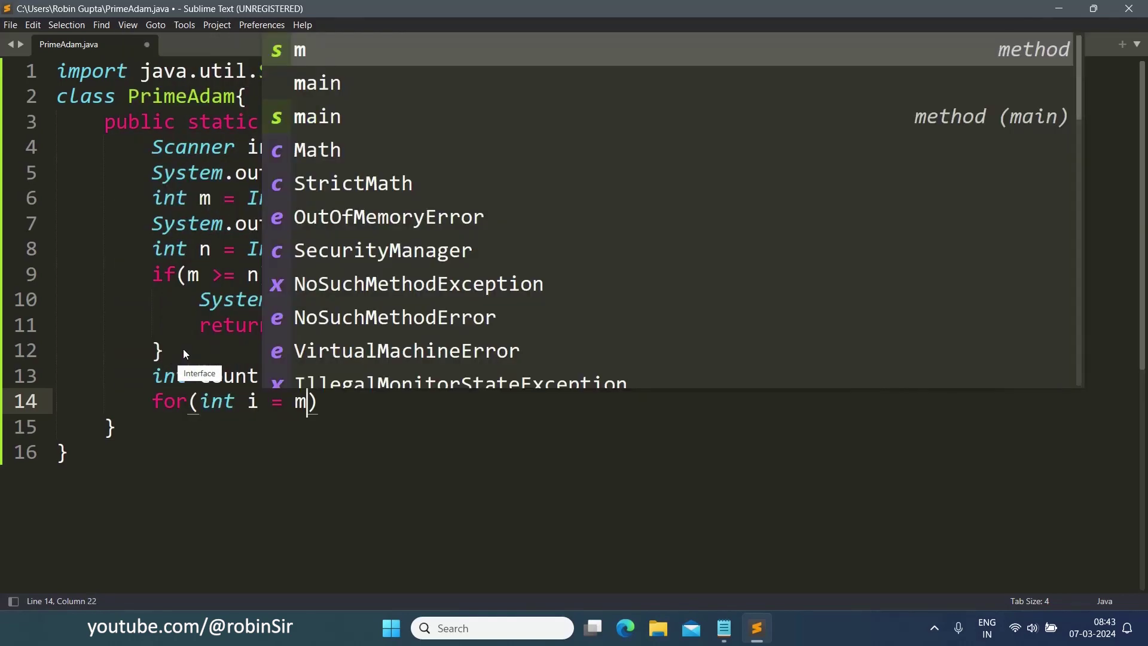
pyautogui.write('; i ')
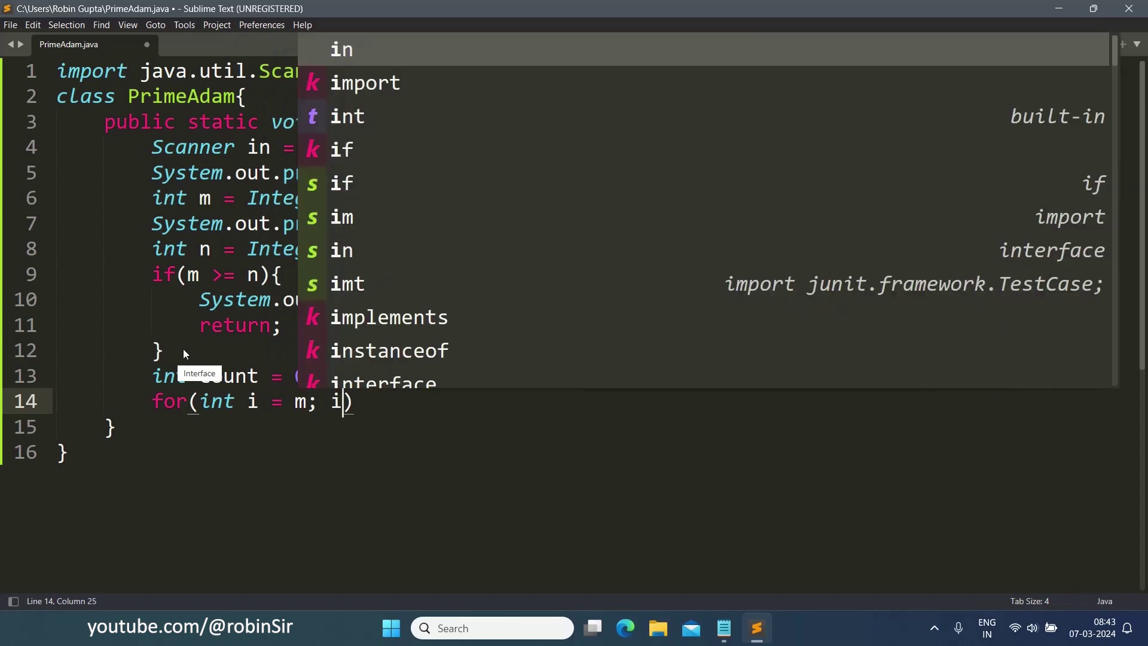
pyautogui.write('<= ')
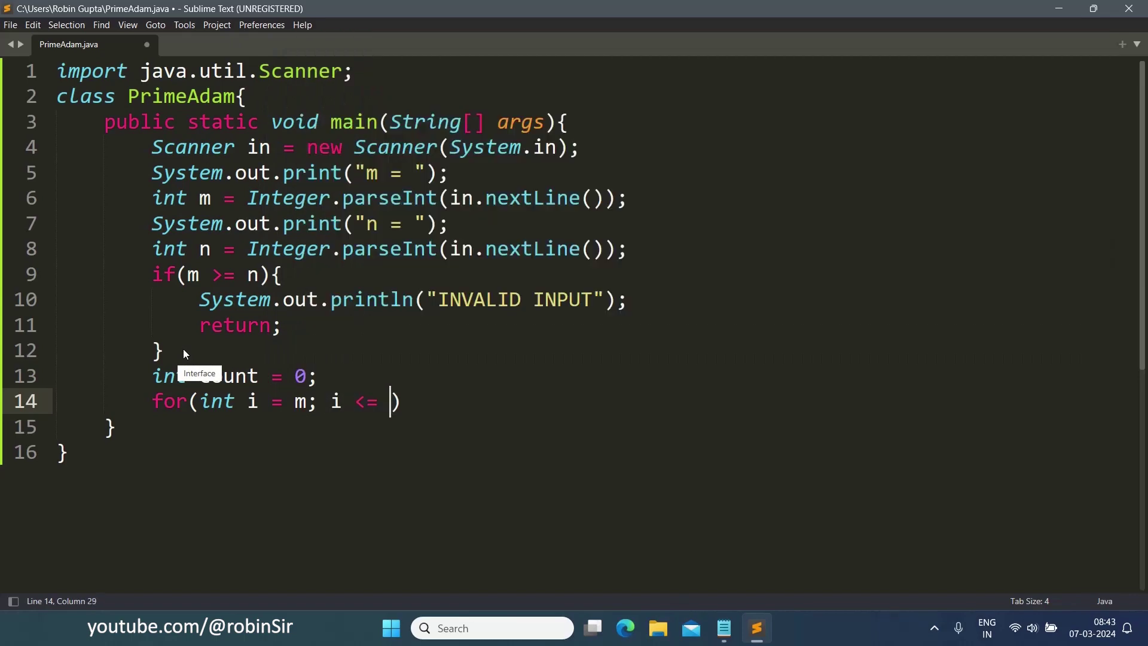
pyautogui.write('n; i++')
# Loop i from m to n, printing i plus a space when isPrime(i) && isAdam(i)
pyautogui.press('Right')
pyautogui.write('{')
pyautogui.press('Return')
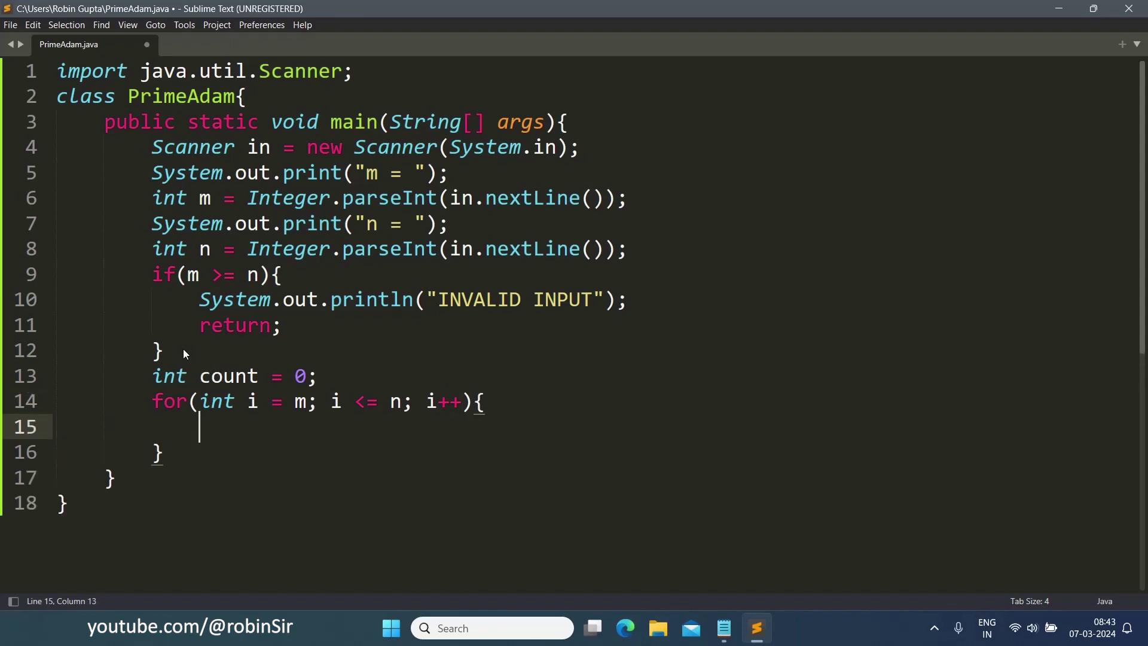
pyautogui.write('if(is')
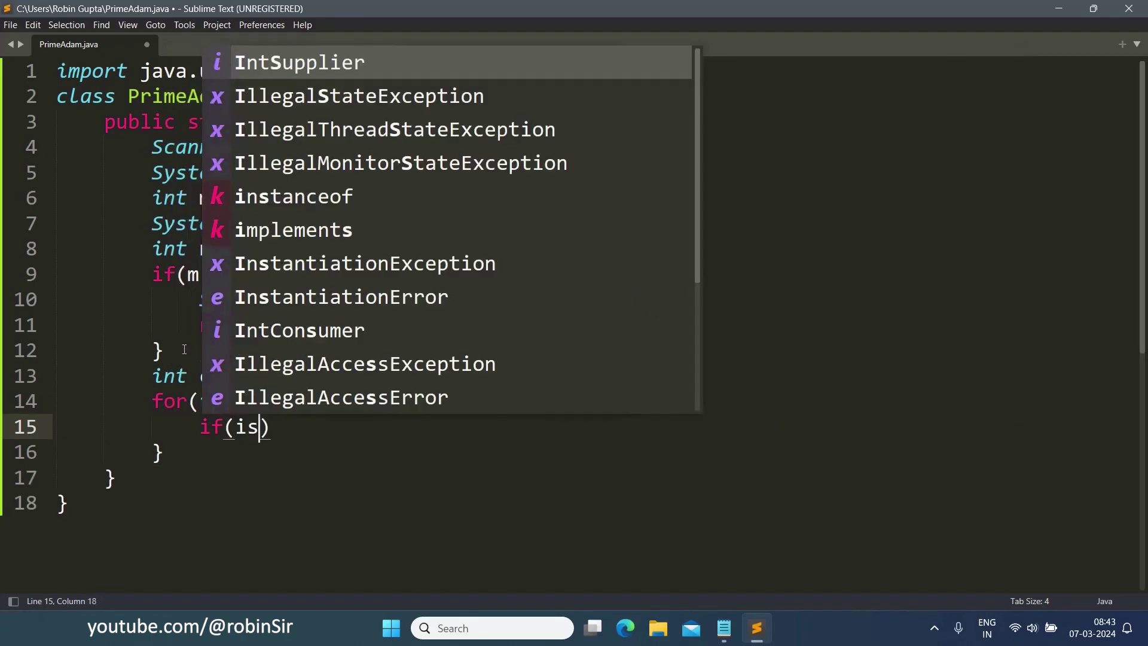
pyautogui.write('Prime(')
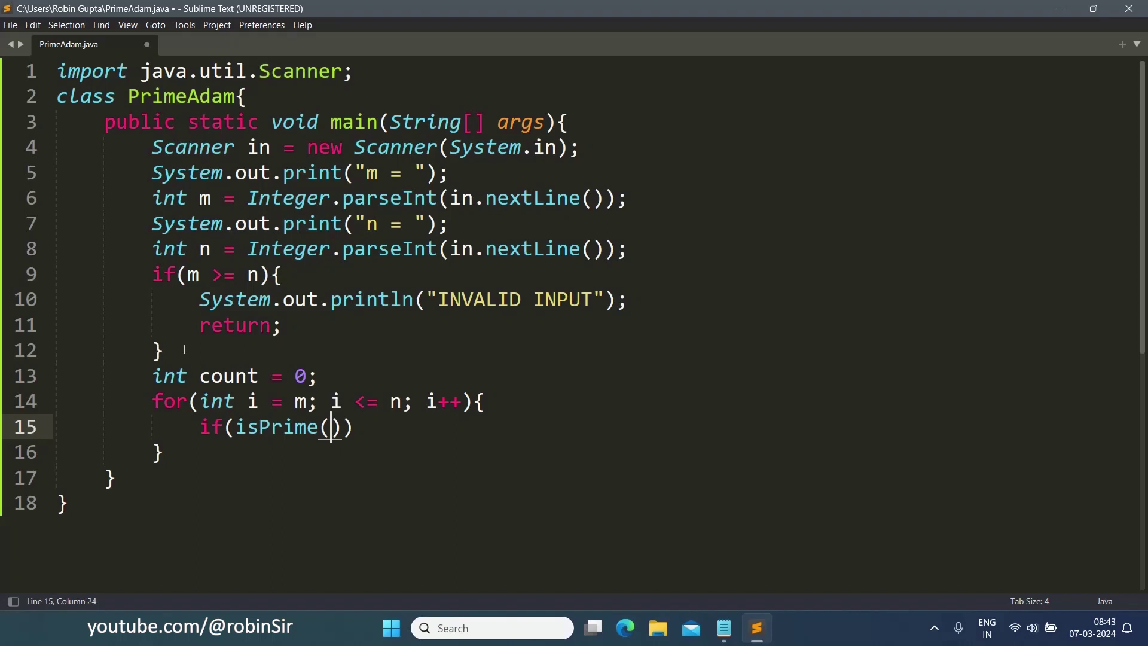
pyautogui.write('i')
pyautogui.press('Right')
pyautogui.write('&& ')
pyautogui.write('is')
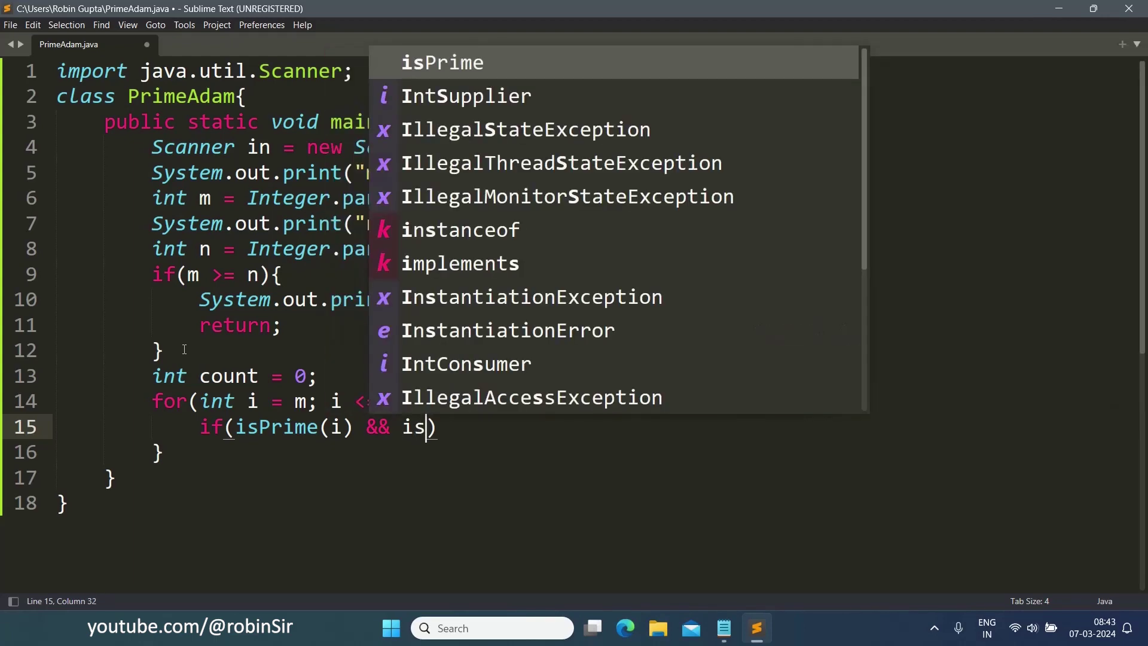
pyautogui.write('Adam(')
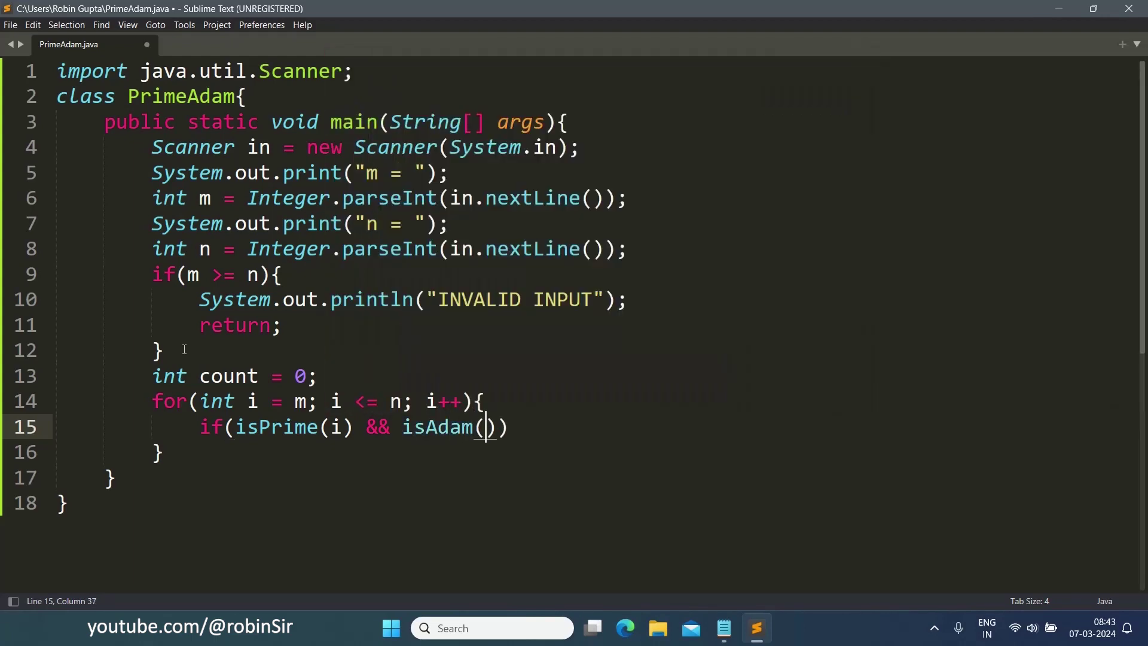
pyautogui.write('i')
pyautogui.press('Right')
pyautogui.press('Right')
pyautogui.write('{')
pyautogui.press('Return')
pyautogui.write('Syste')
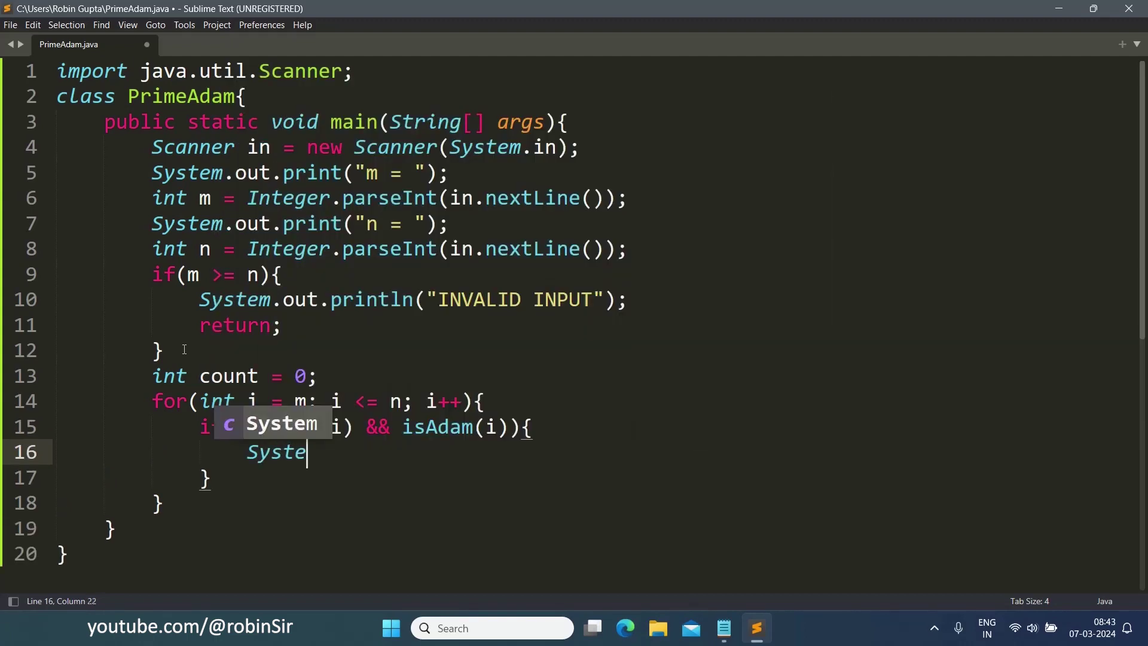
pyautogui.write('m.out.pri')
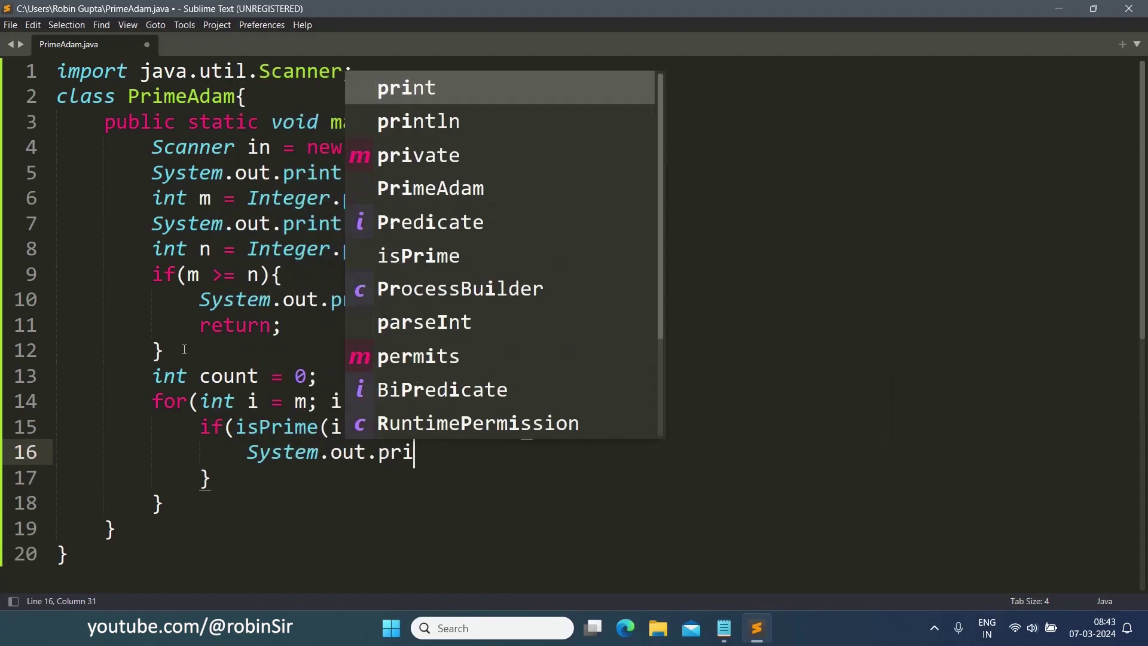
pyautogui.write('nt(')
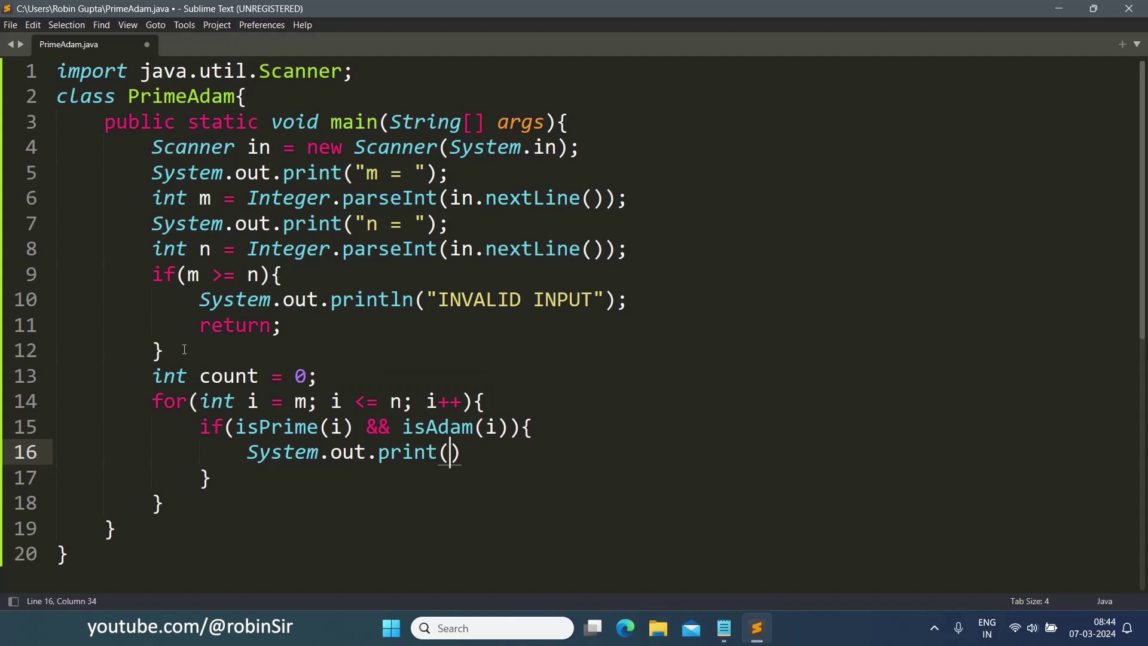
pyautogui.write('i + " ')
pyautogui.write('"')
pyautogui.press('End')
pyautogui.write(';')
pyautogui.click(342, 378)
# Print "THE PRIME-ADAM INTEGERS ARE:" on a new line 14 before the loop
pyautogui.press('Return')
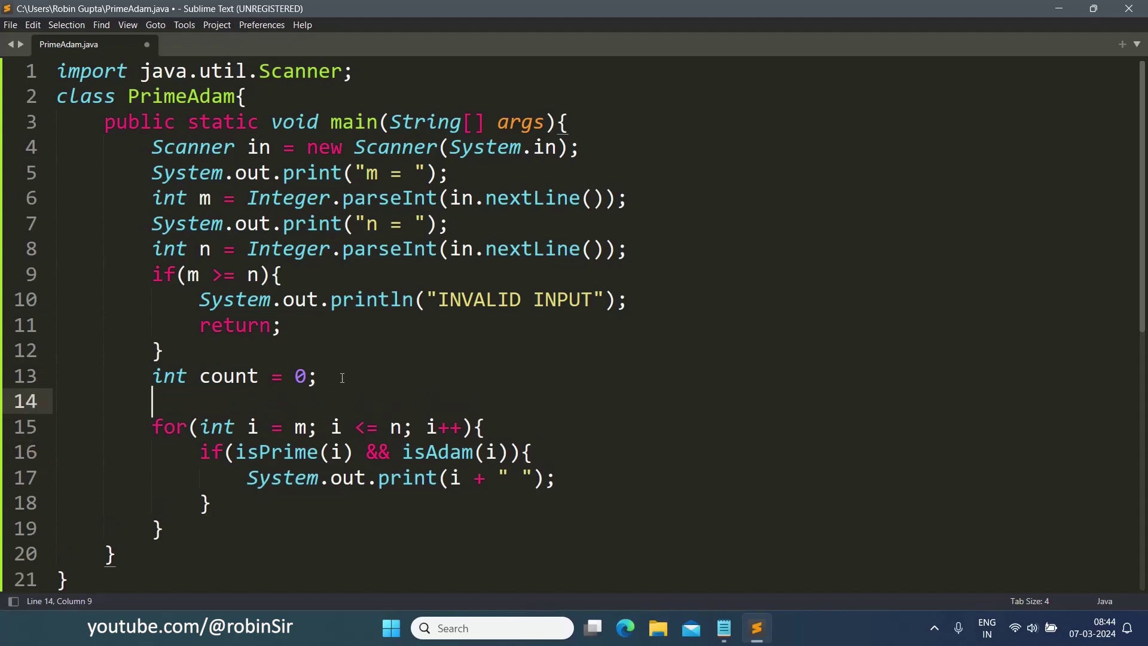
pyautogui.write('System.o')
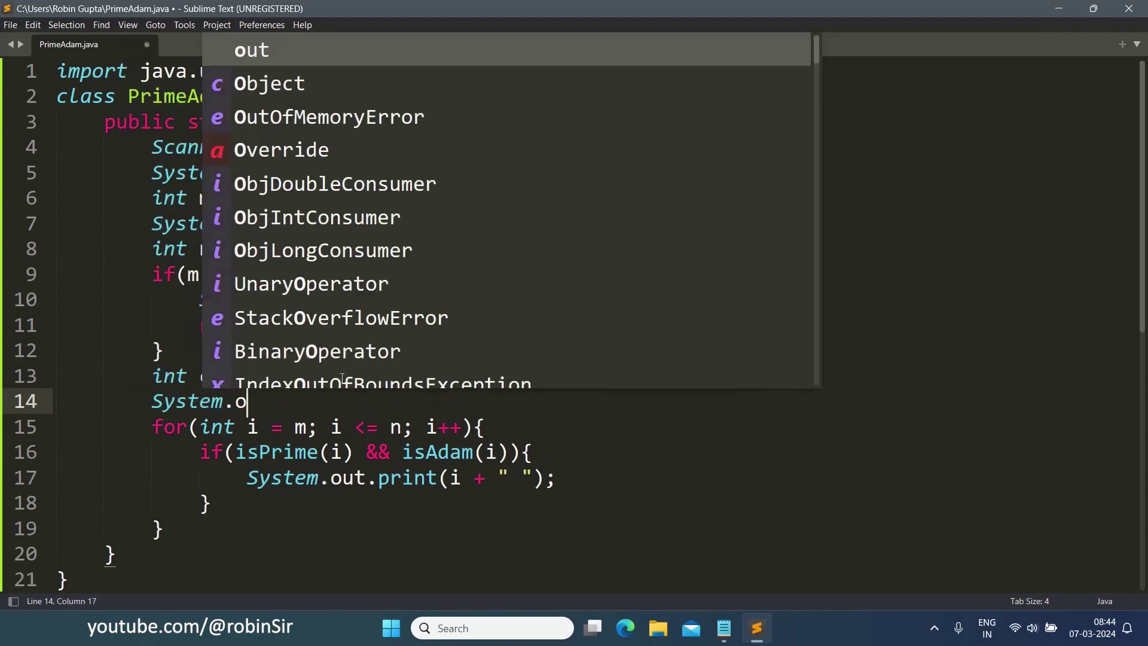
pyautogui.write('ut.println')
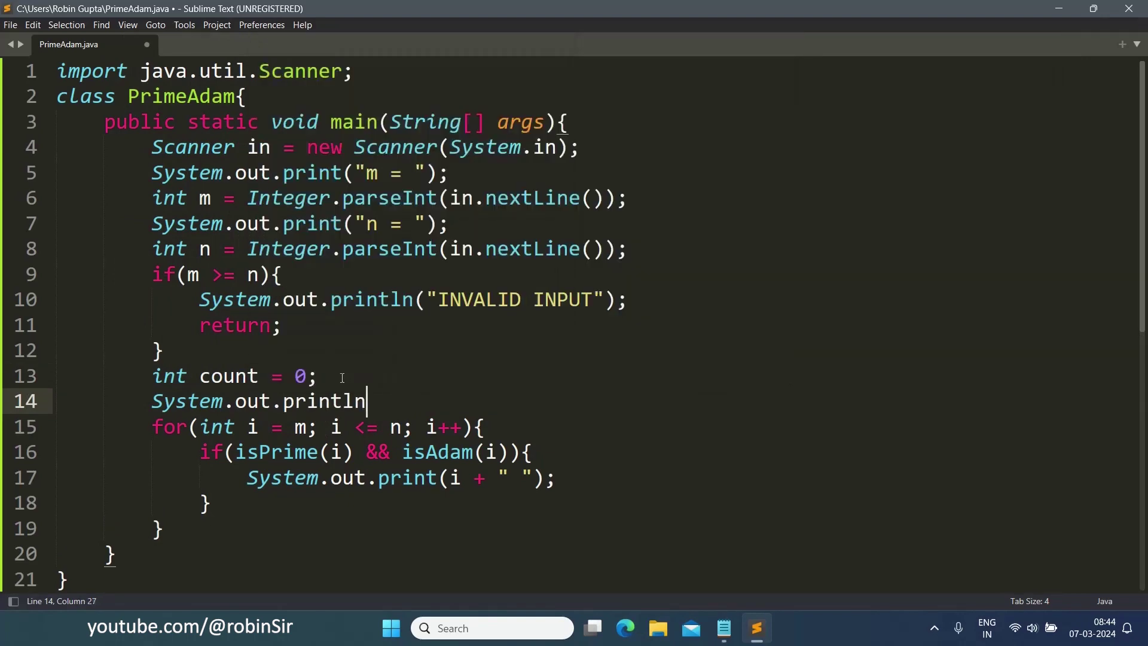
pyautogui.write('("')
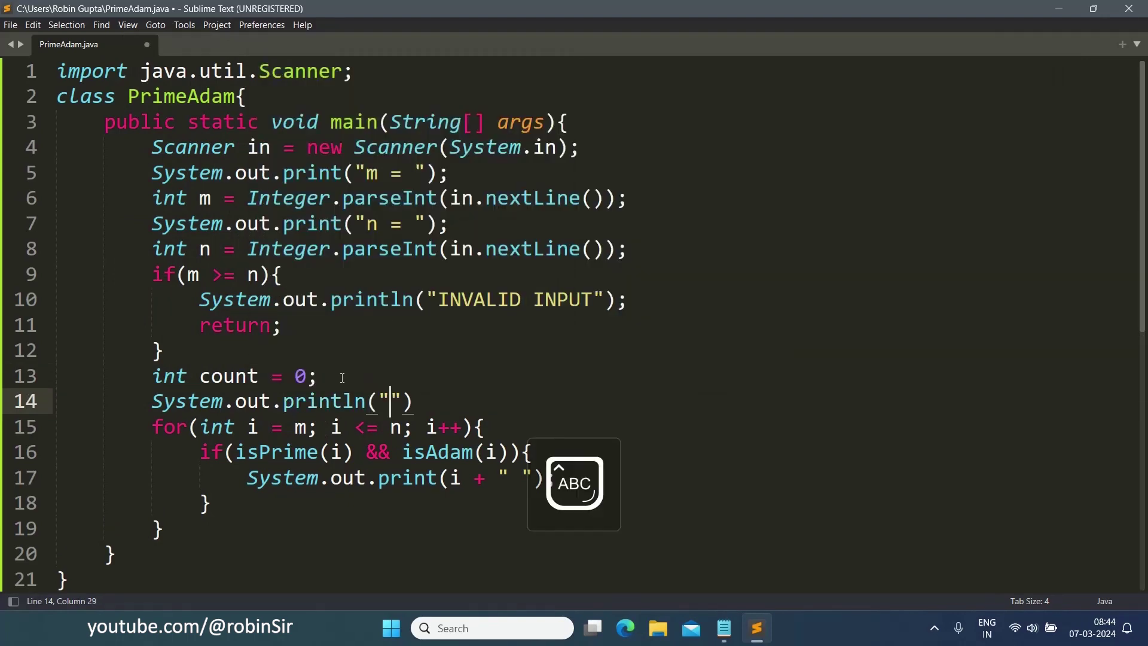
pyautogui.write('THE PRIME-')
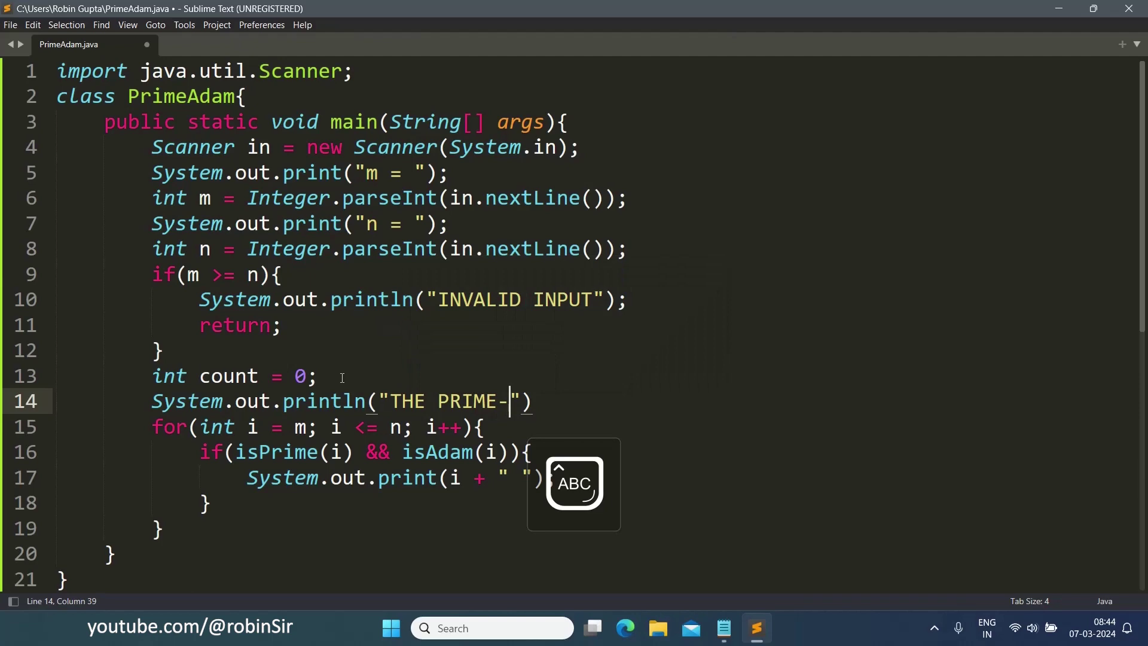
pyautogui.write('ADAM INTEG')
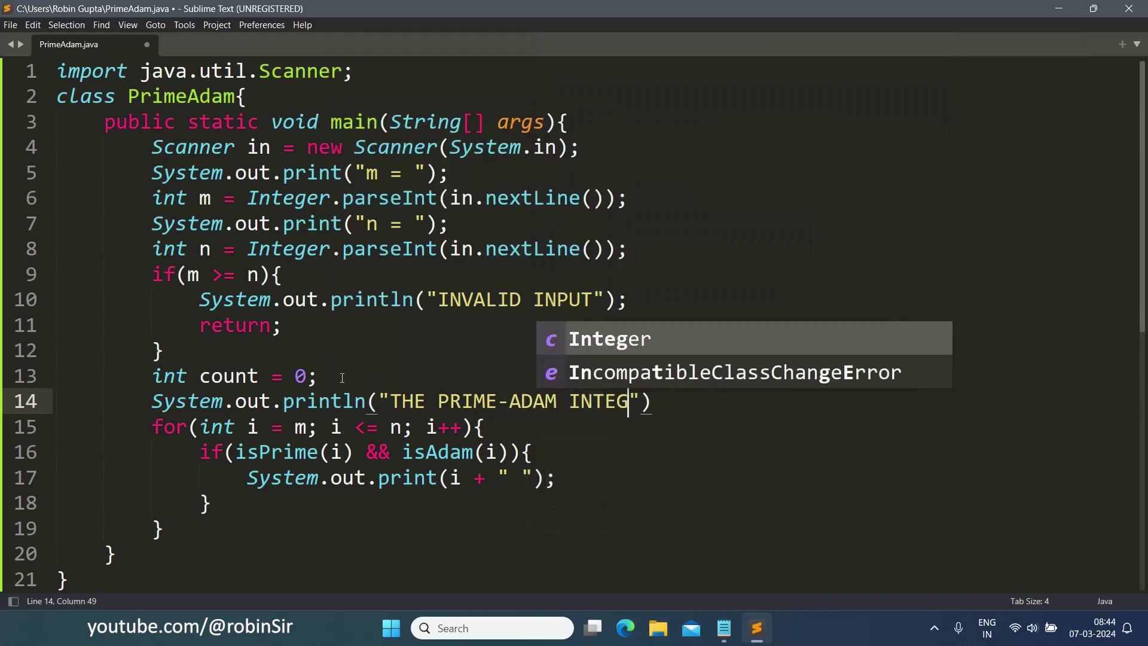
pyautogui.write('ERS ARE:')
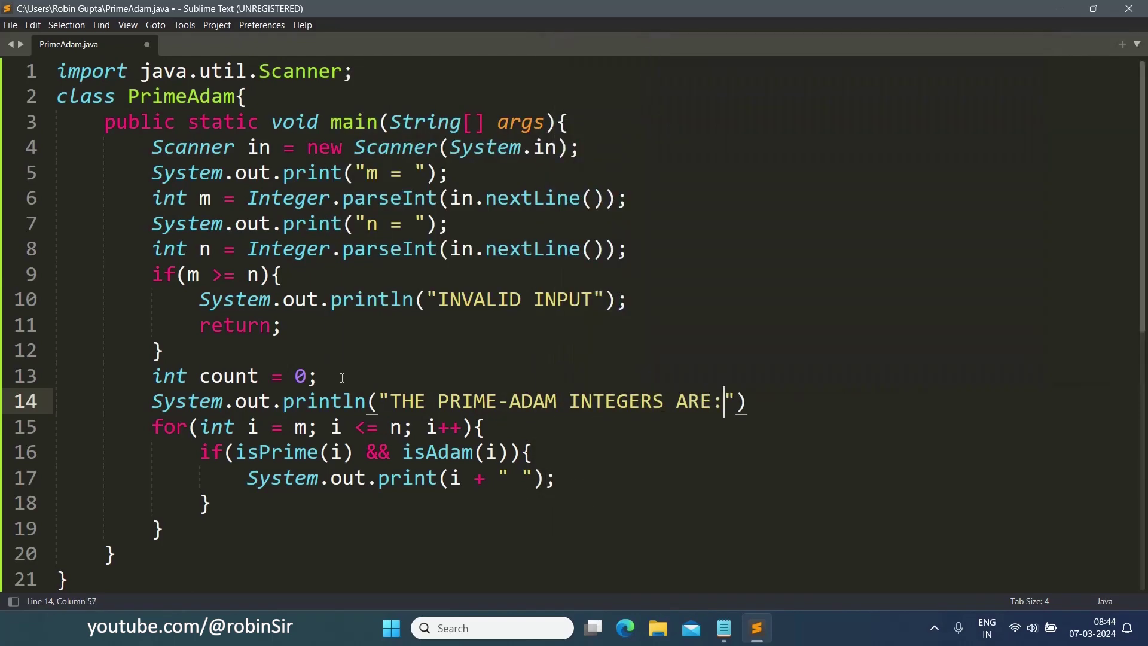
pyautogui.press('End')
pyautogui.write(';')
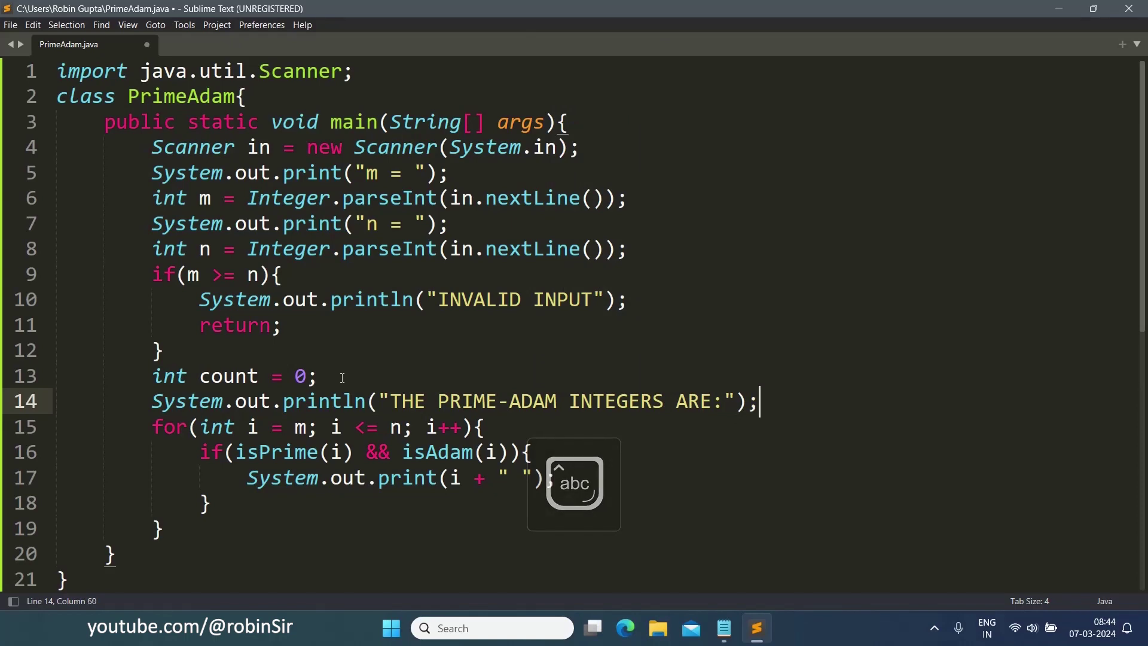
pyautogui.scroll(-2, 342, 377)
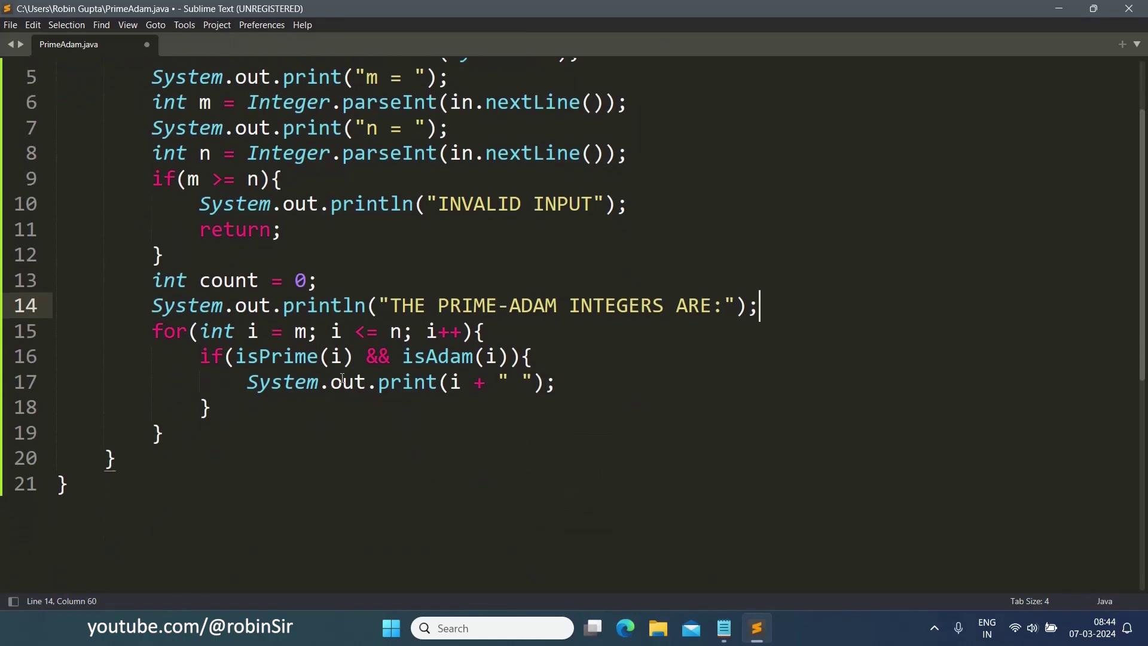
pyautogui.moveTo(237, 357); pyautogui.dragTo(511, 357)
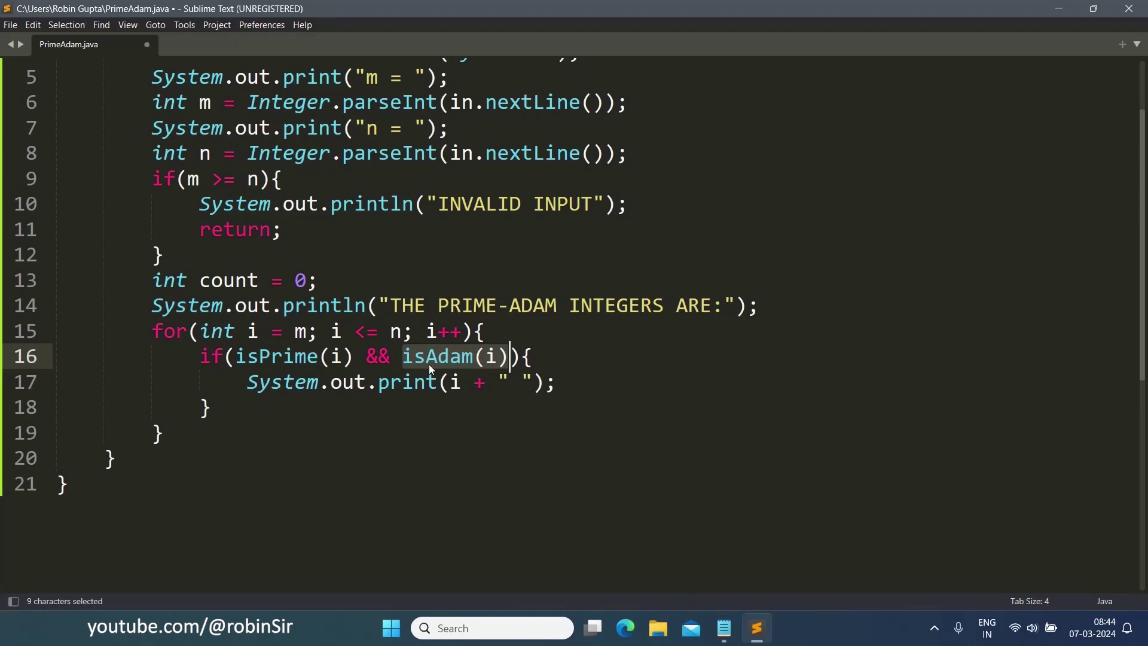
# Add count++ inside the if block, and an if (count == 0) "NIL" check after the loop
pyautogui.click(567, 386)
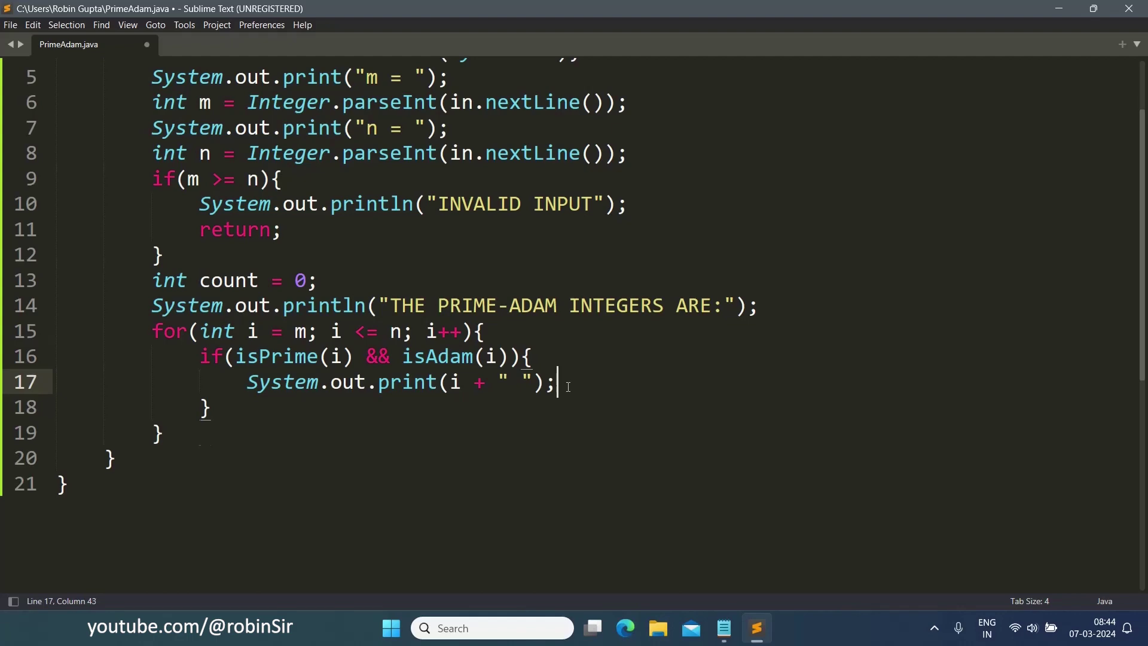
pyautogui.press('Return')
pyautogui.write('count')
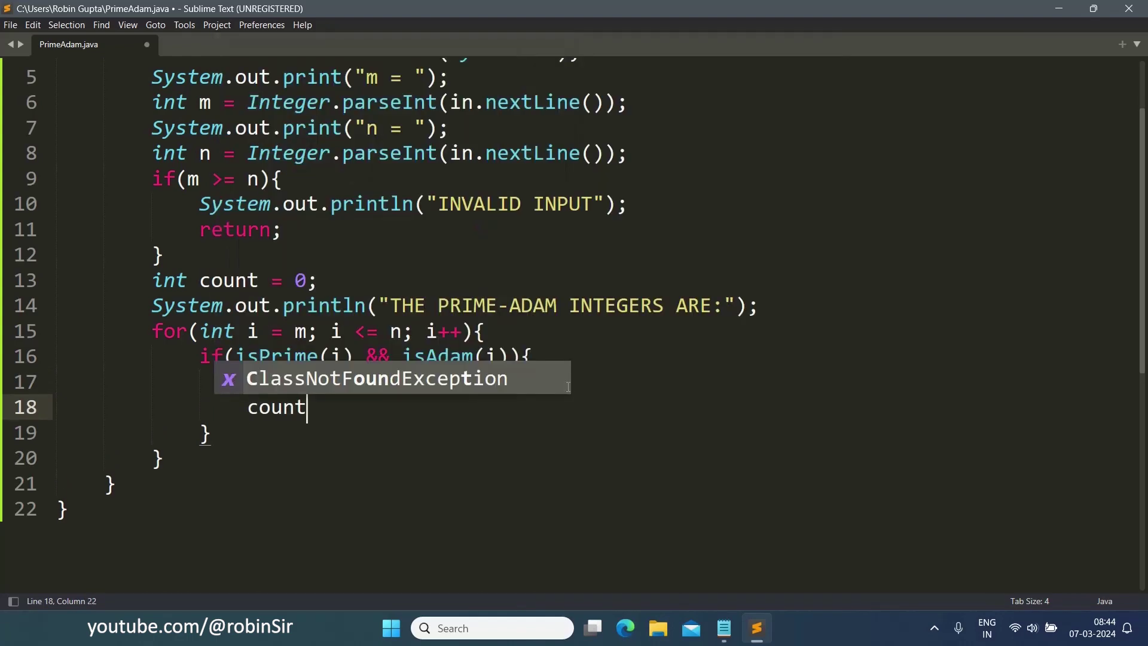
pyautogui.write('++;')
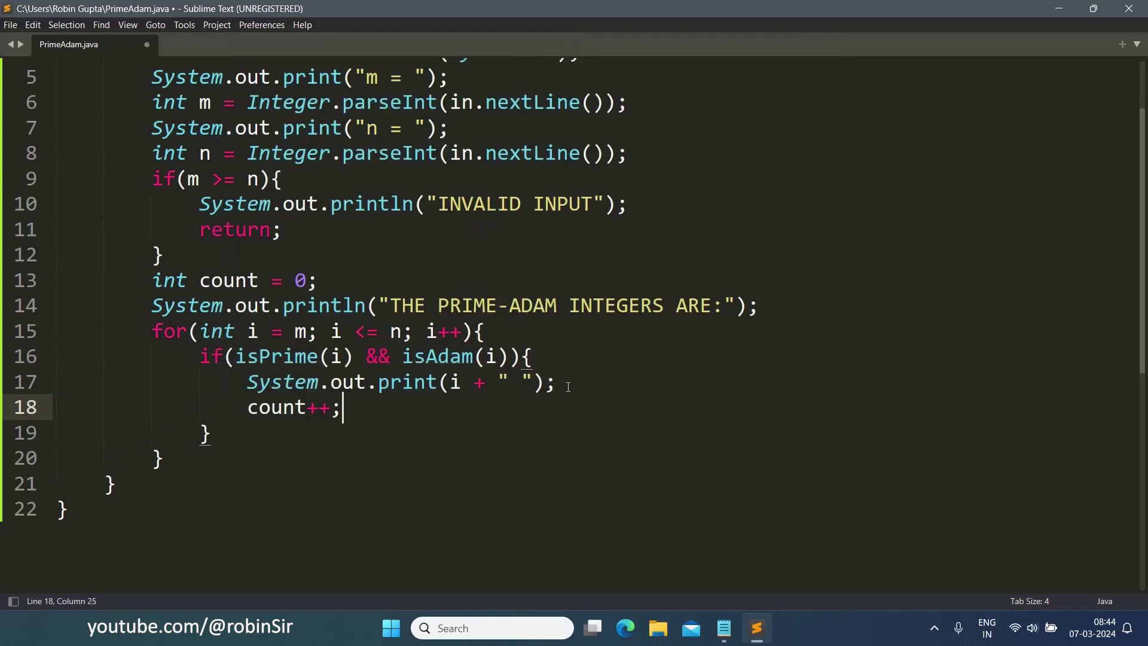
pyautogui.click(211, 459)
pyautogui.press('Return')
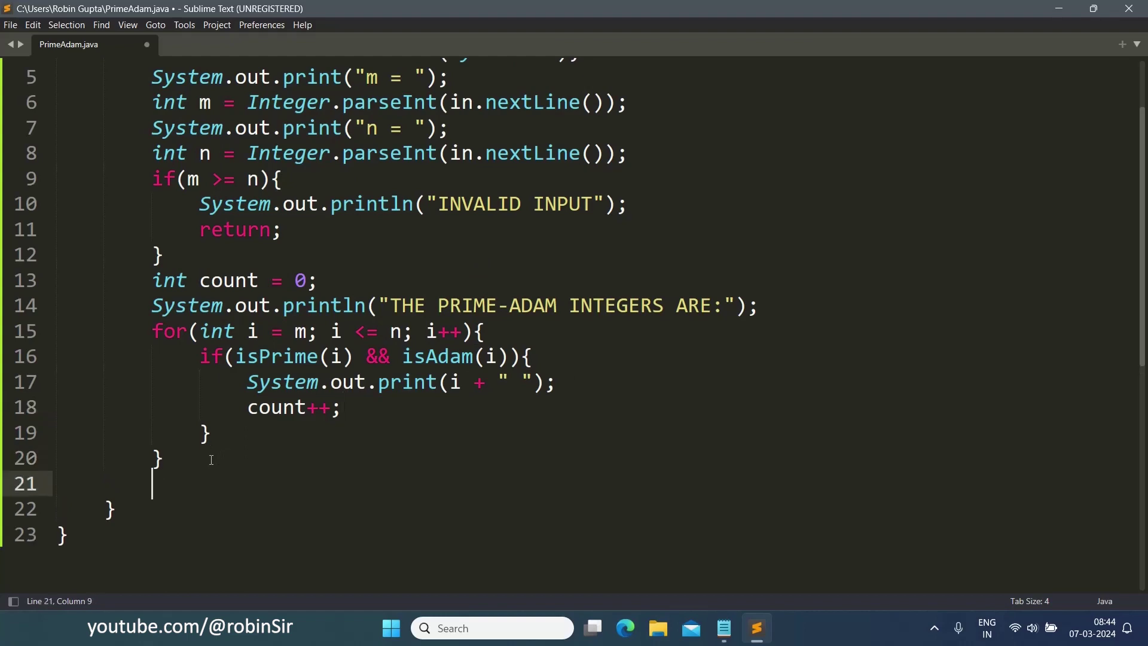
pyautogui.write('if(c')
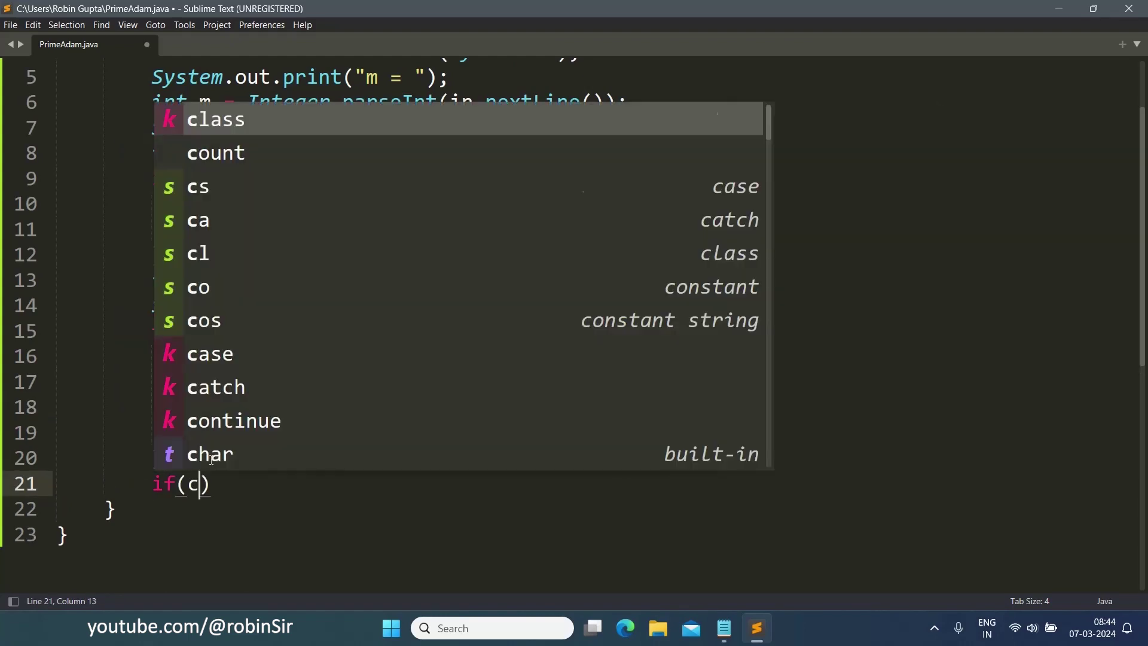
pyautogui.write('ount == 0')
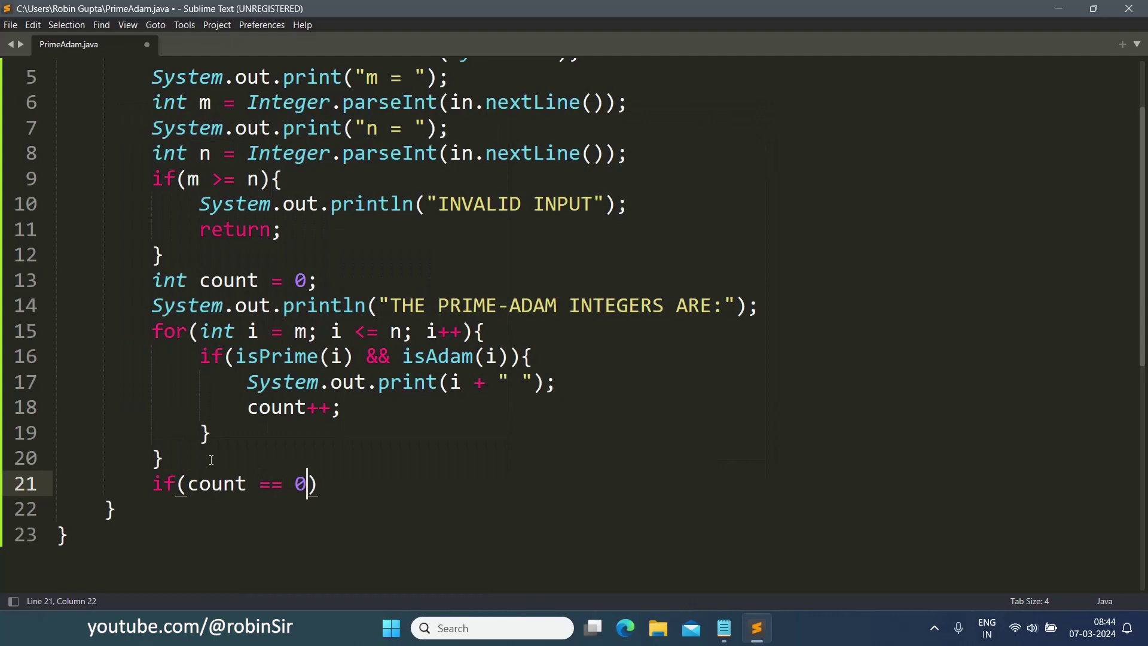
pyautogui.press('Right')
pyautogui.press('Return')
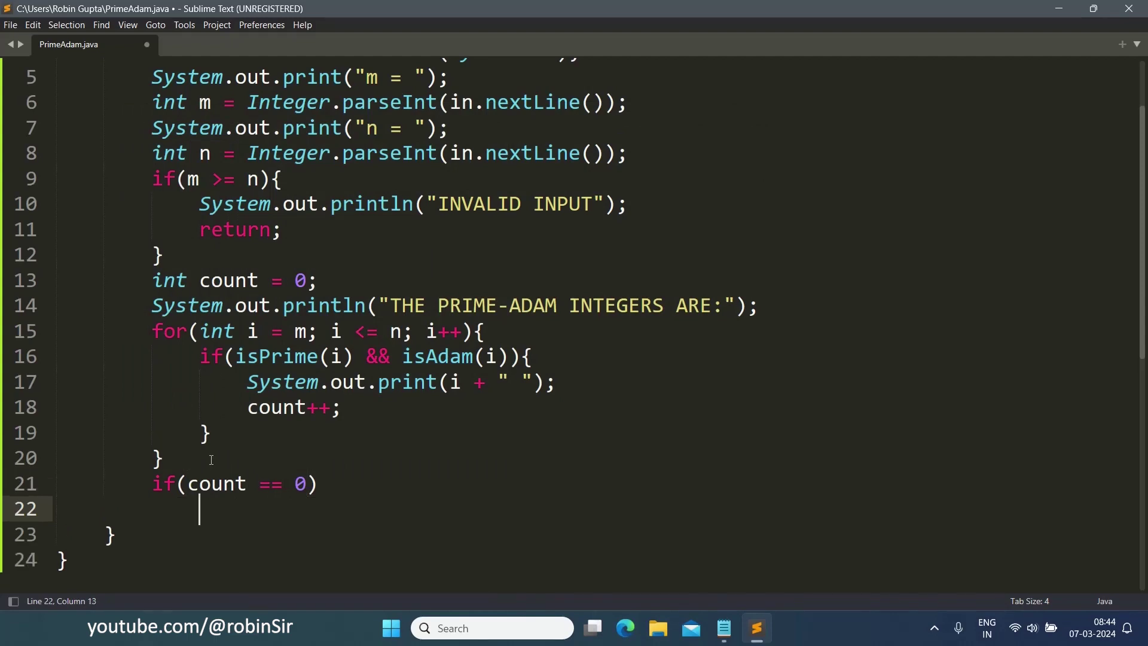
pyautogui.write('Syst')
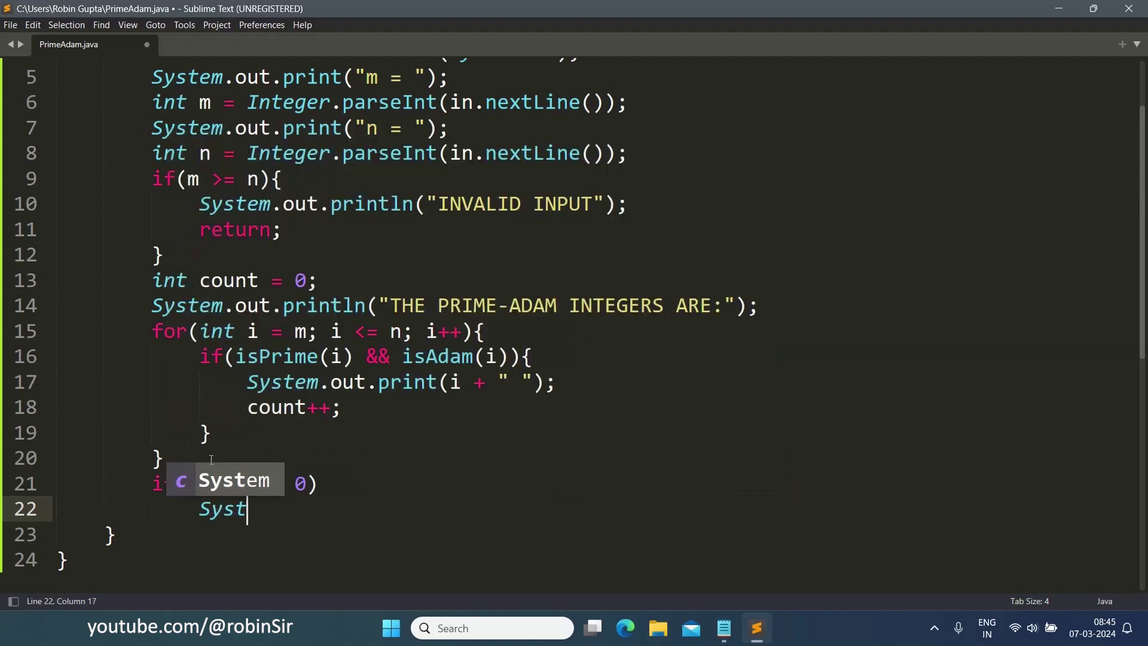
pyautogui.write('em.out.pr')
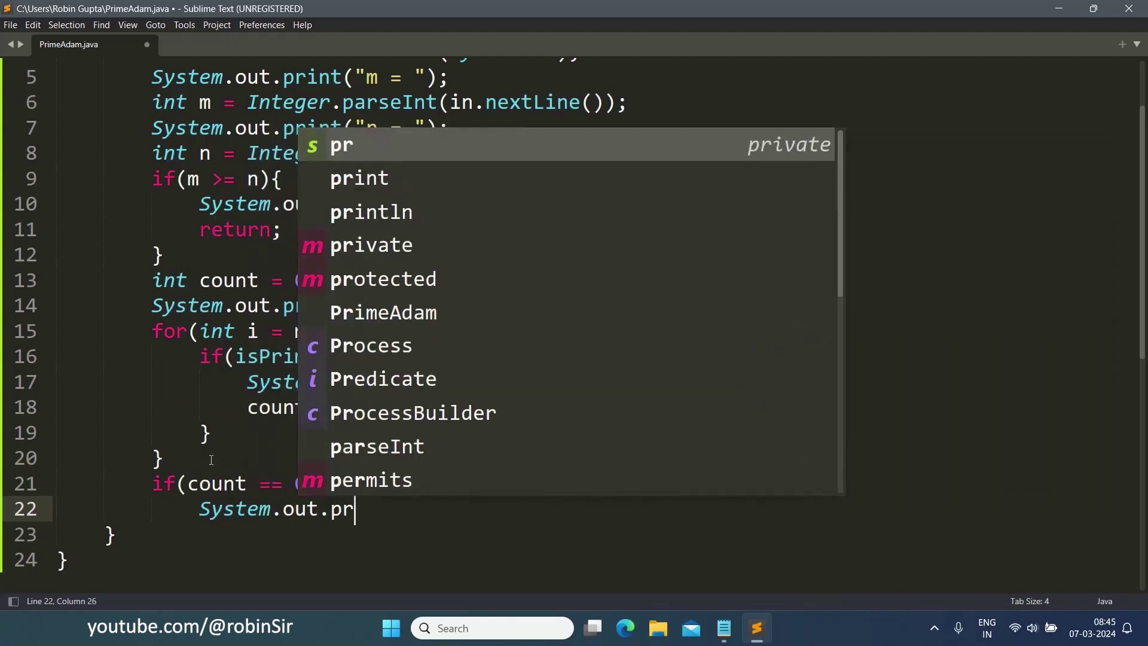
pyautogui.write('intln("')
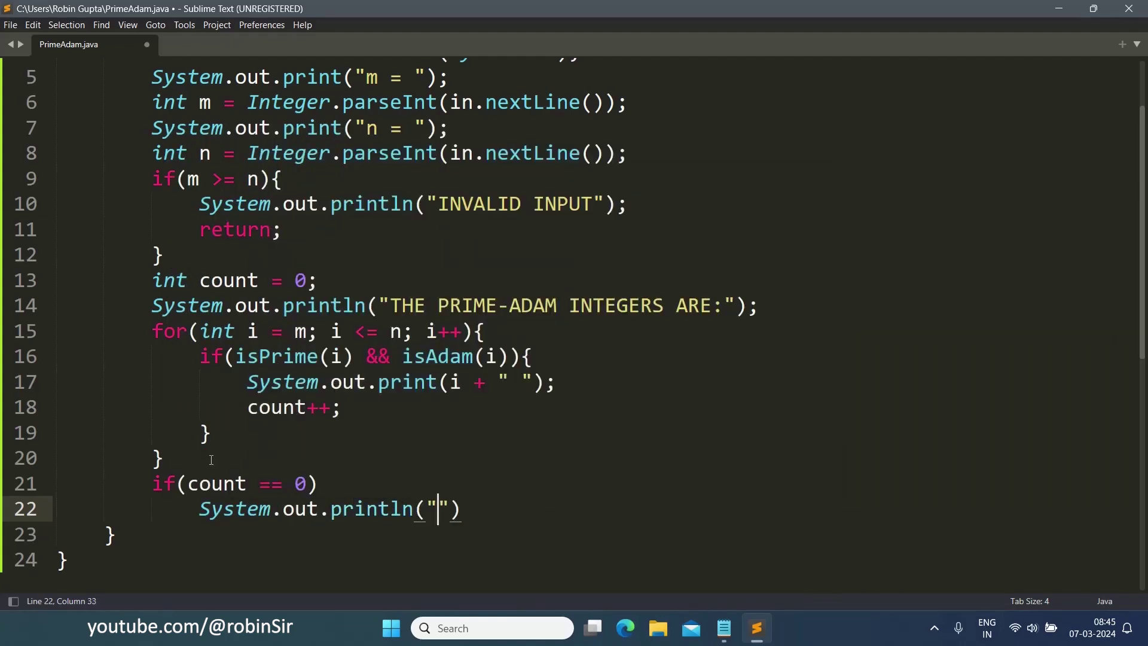
pyautogui.write('NIL");')
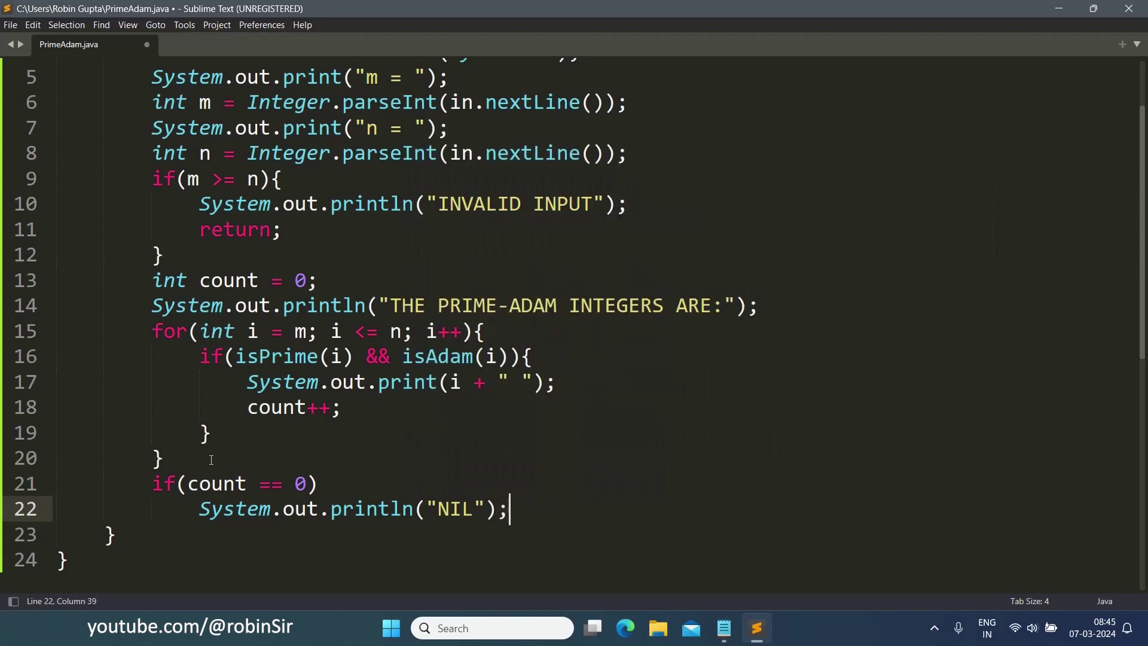
# Print "FREQUENCY OF PRIME-ADAM INTEGERS IS: " plus count, then save PrimeAdam.java
pyautogui.press('Return')
pyautogui.write('Syst')
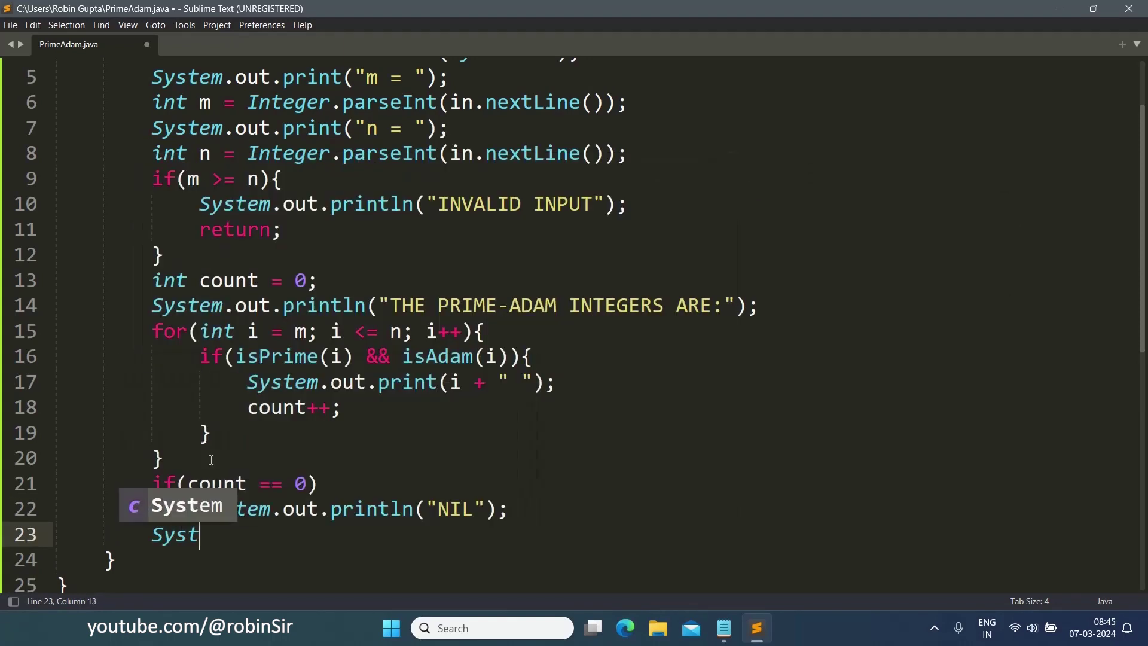
pyautogui.write('em.out.pri')
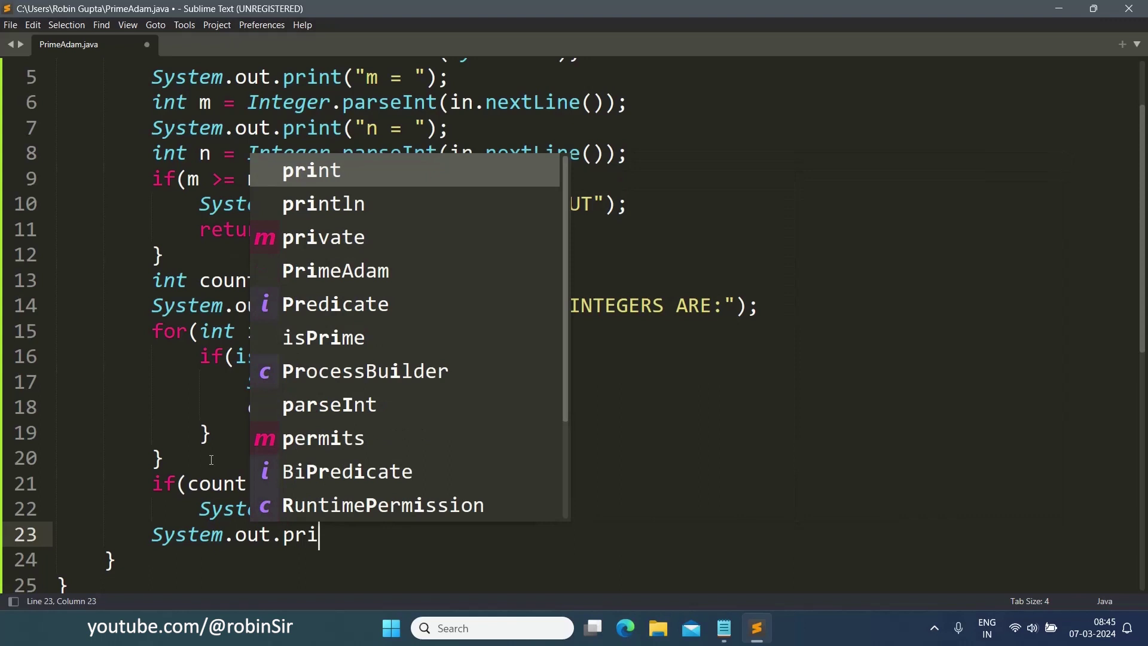
pyautogui.write('ntln(')
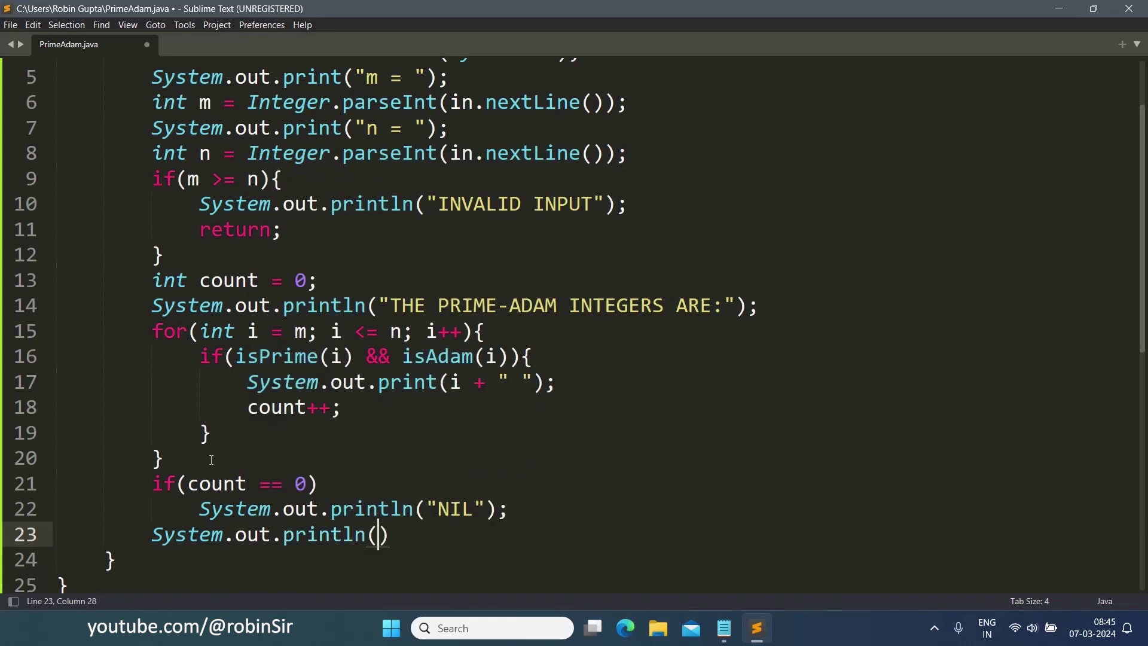
pyautogui.write('"\\')
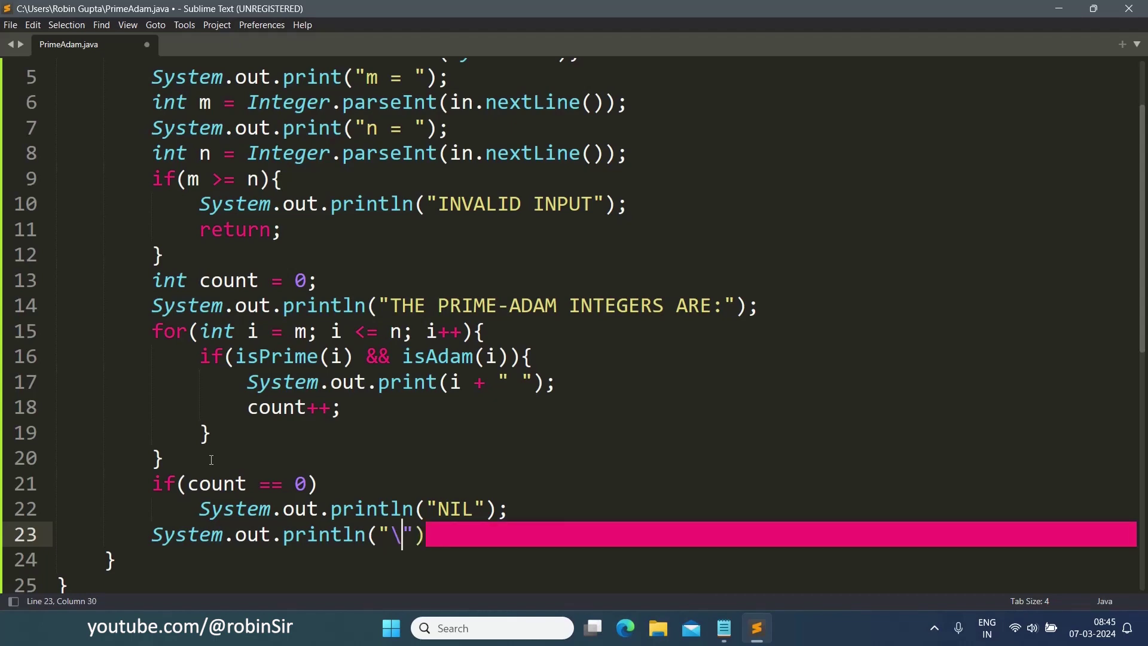
pyautogui.write('n')
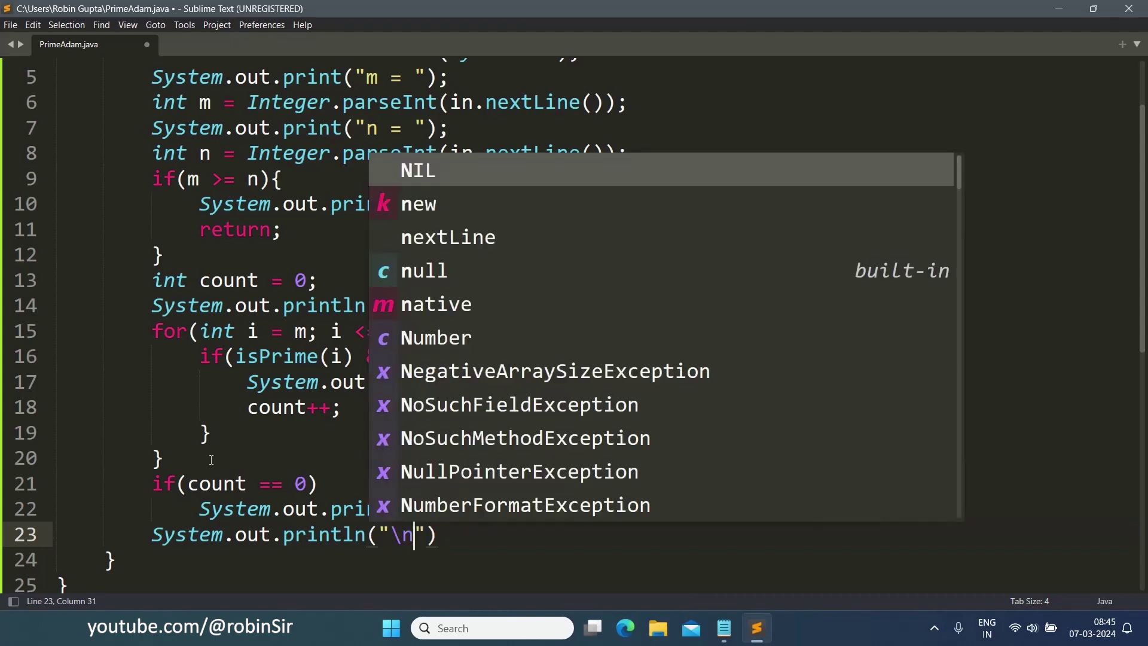
pyautogui.write('FREQUENC')
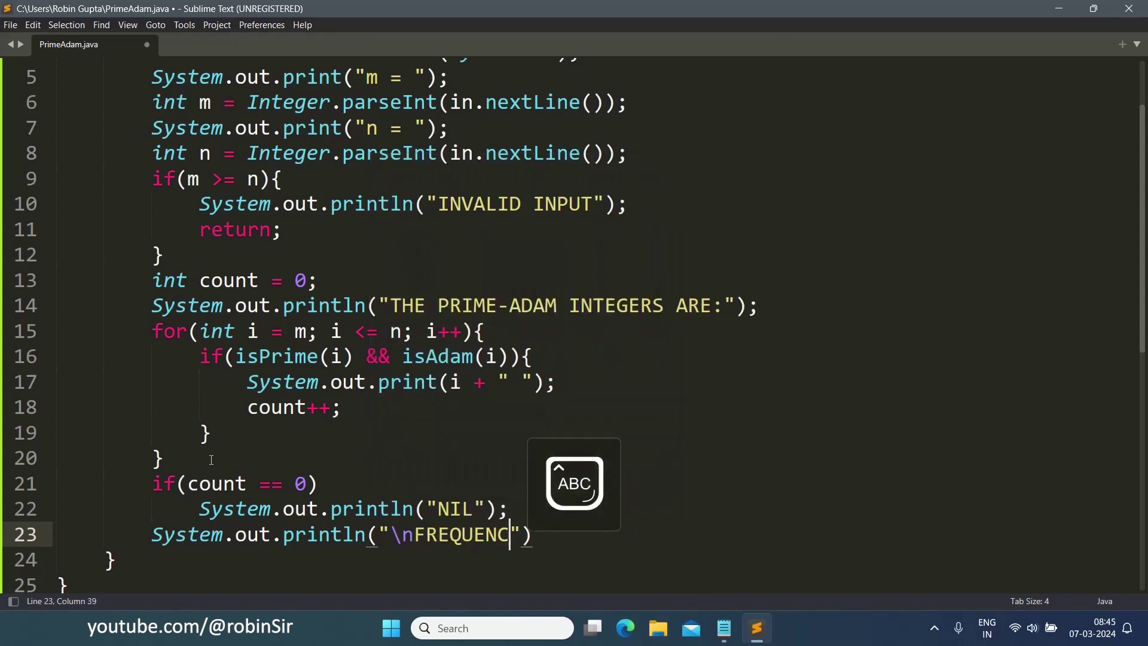
pyautogui.write('Y OF ')
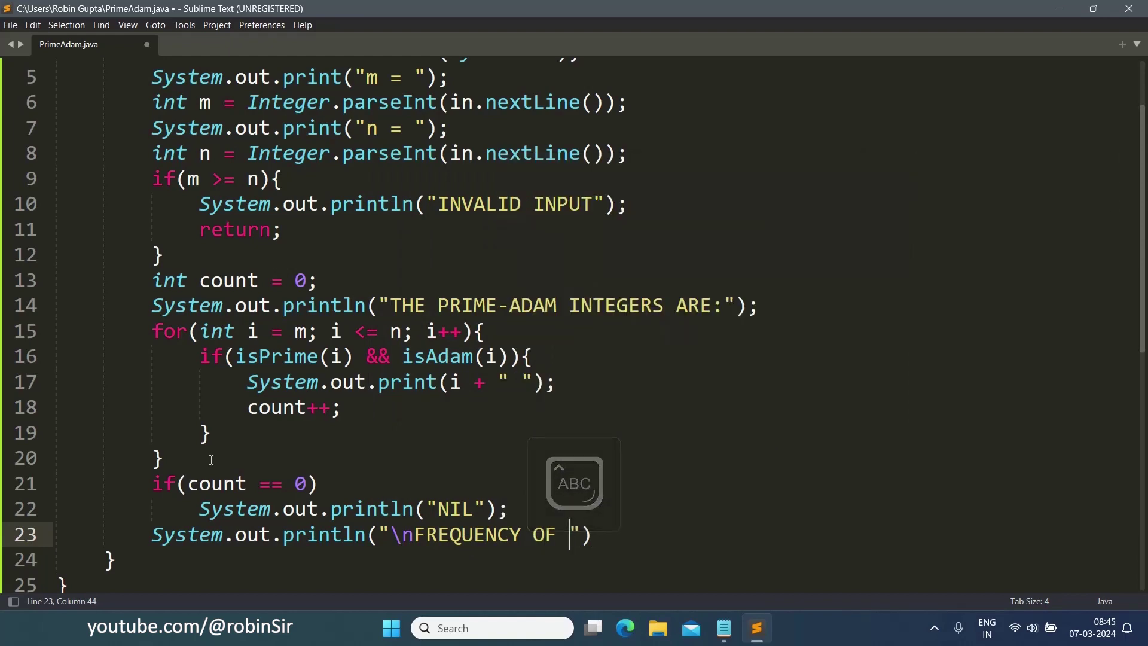
pyautogui.write('PRIME')
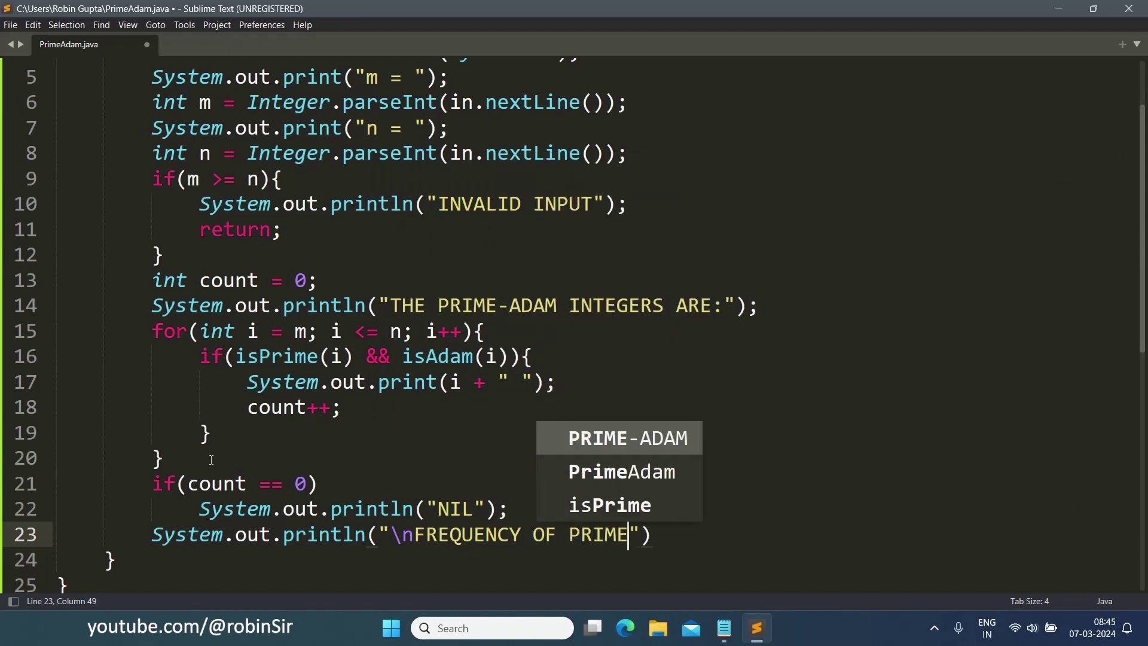
pyautogui.write('-ADAM I')
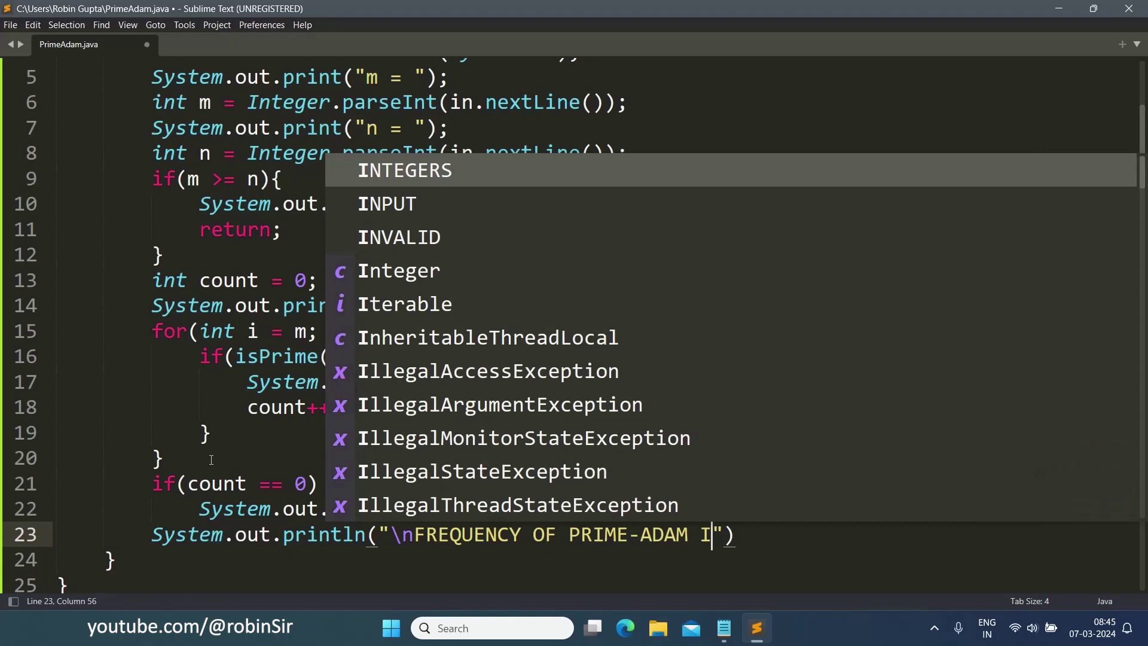
pyautogui.write('NTEGERS IS')
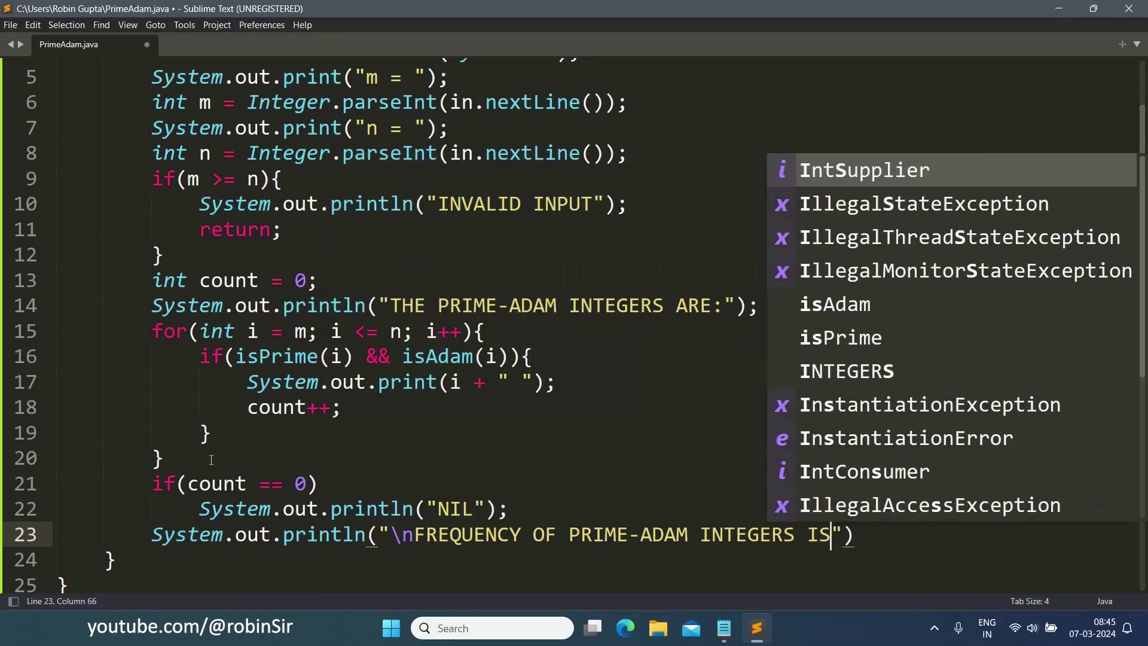
pyautogui.write(': " ')
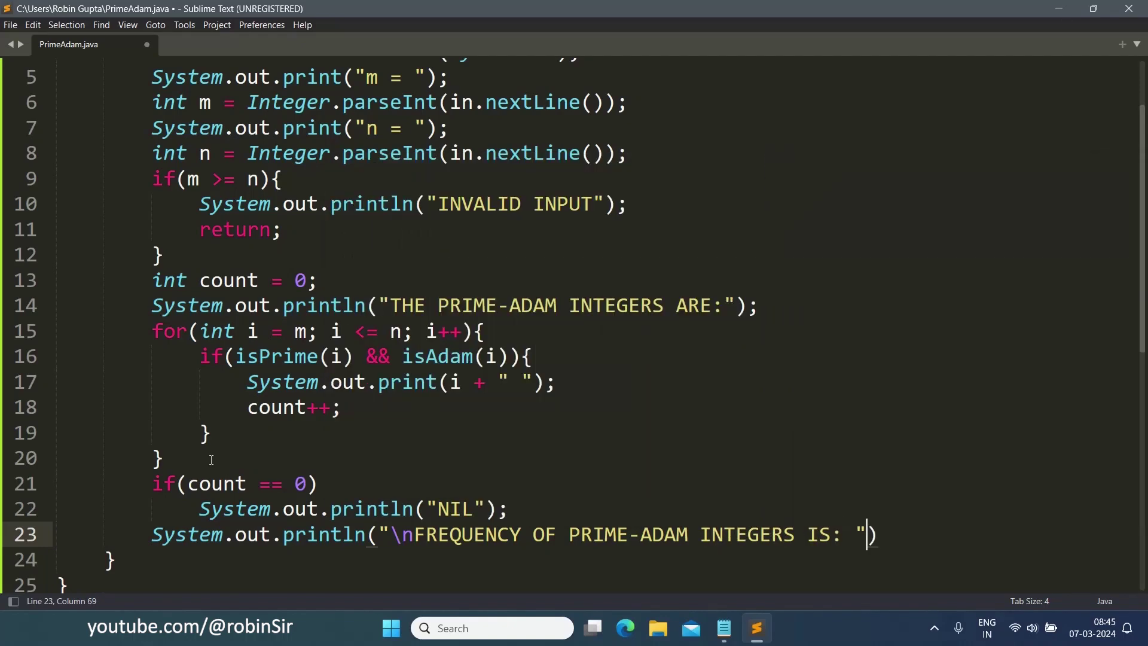
pyautogui.write('+ cou')
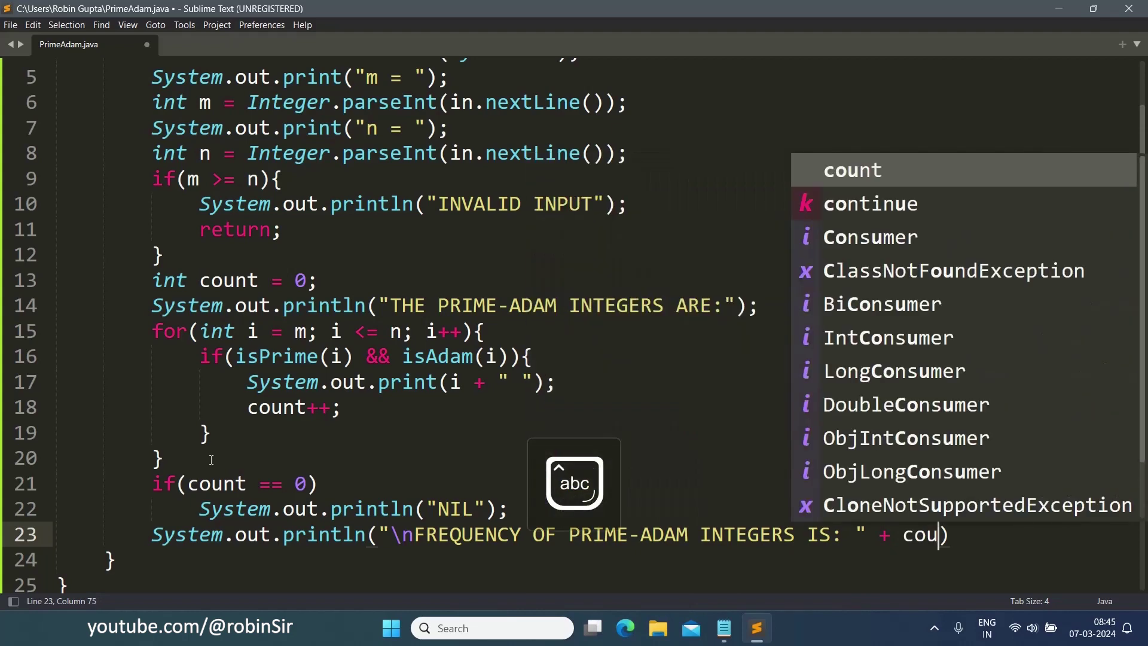
pyautogui.write('nt);')
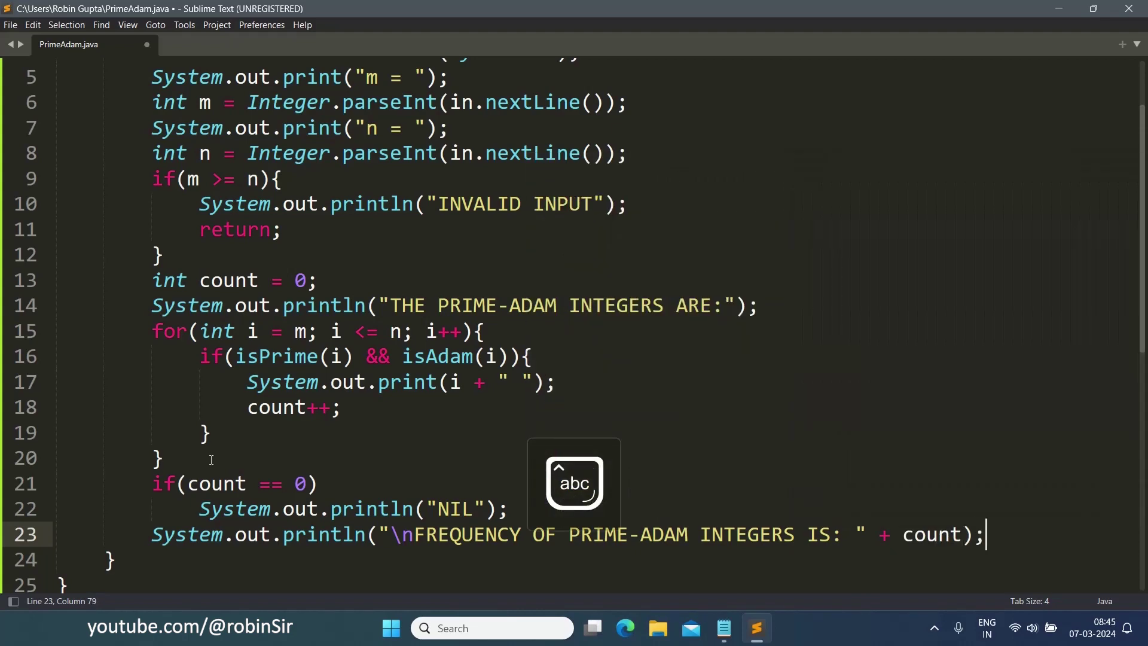
pyautogui.hotkey('ctrl', 's')
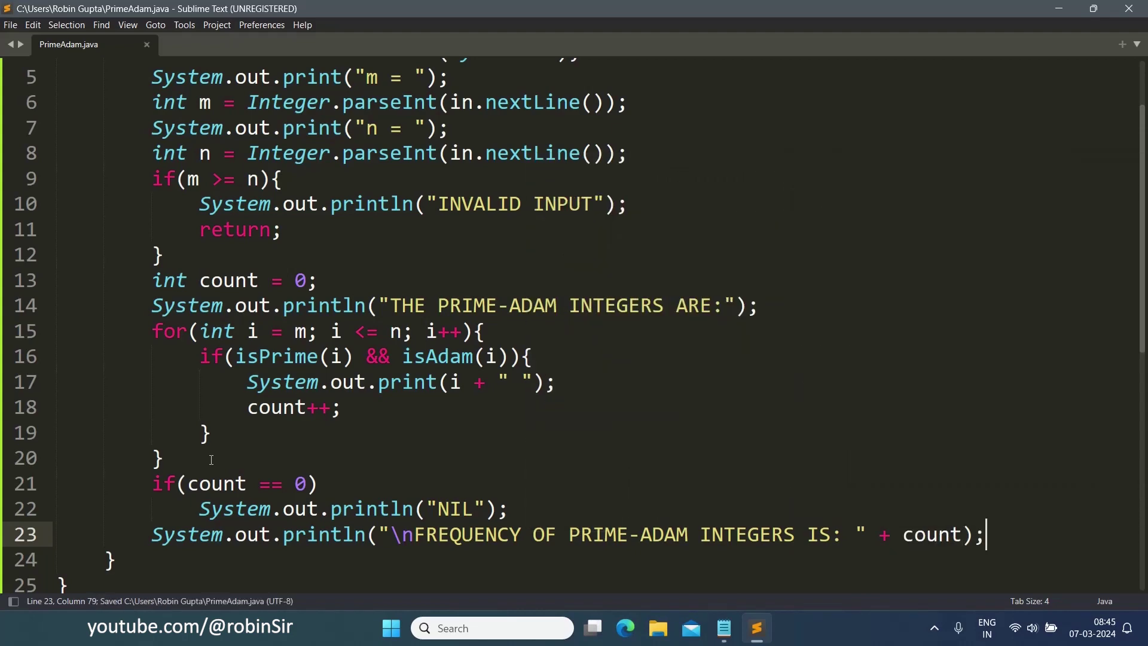
pyautogui.scroll(-3, 211, 460)
pyautogui.scroll(-3, 210, 460)
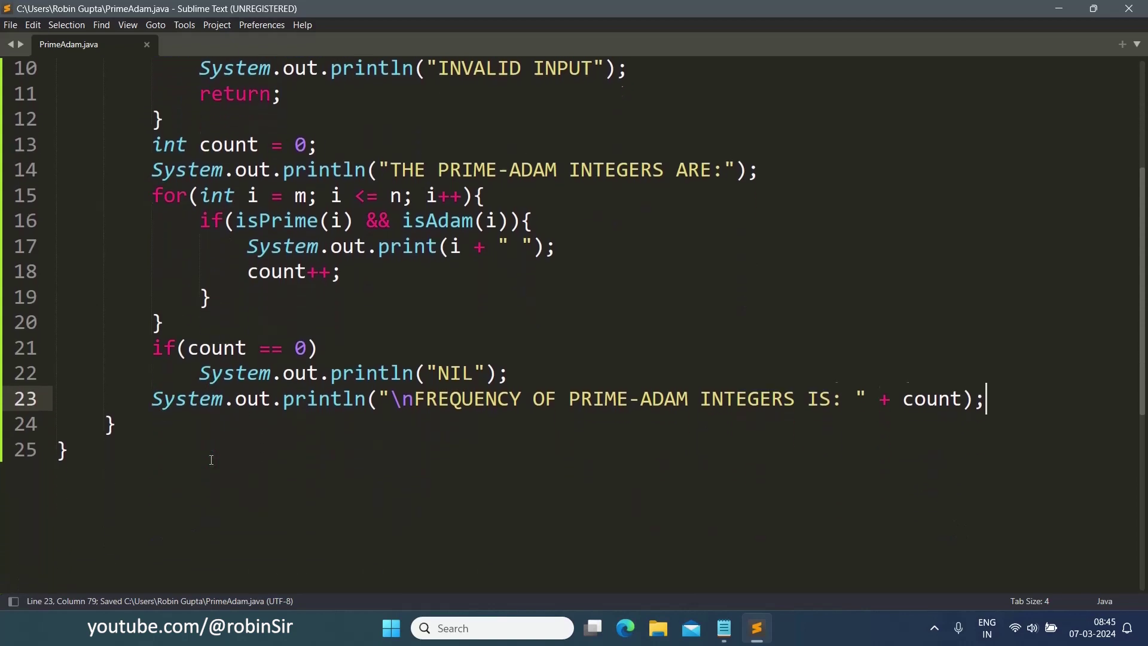
pyautogui.scroll(-3, 210, 459)
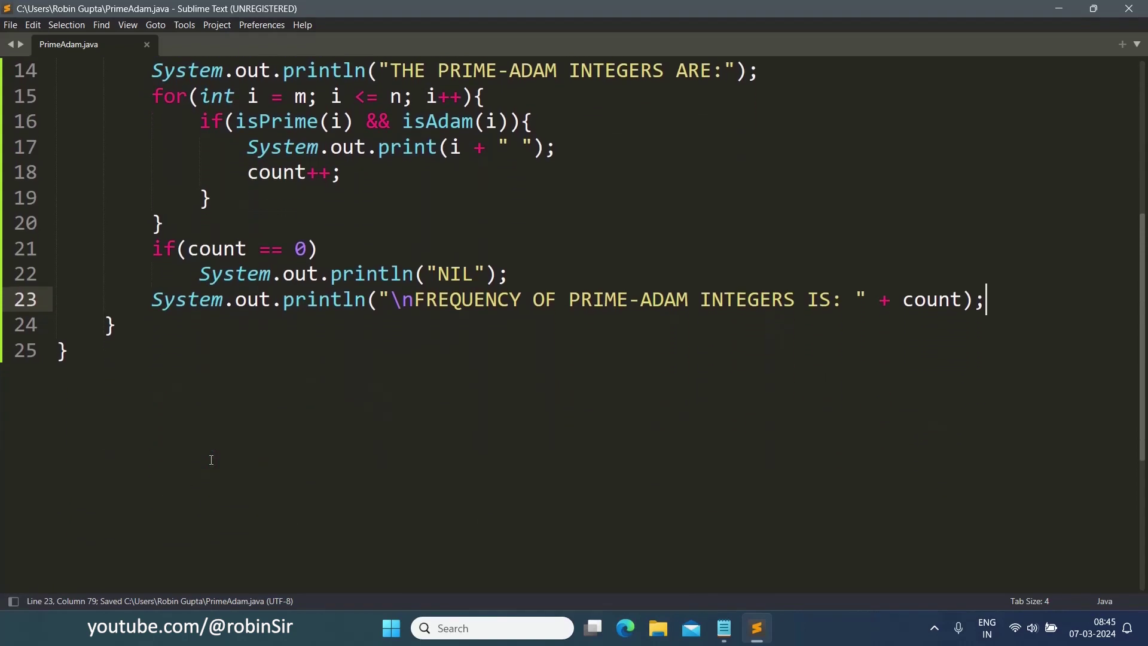
# Start an isPrime(int n) method below main with a divisor counter f
pyautogui.click(153, 321)
pyautogui.press('Return')
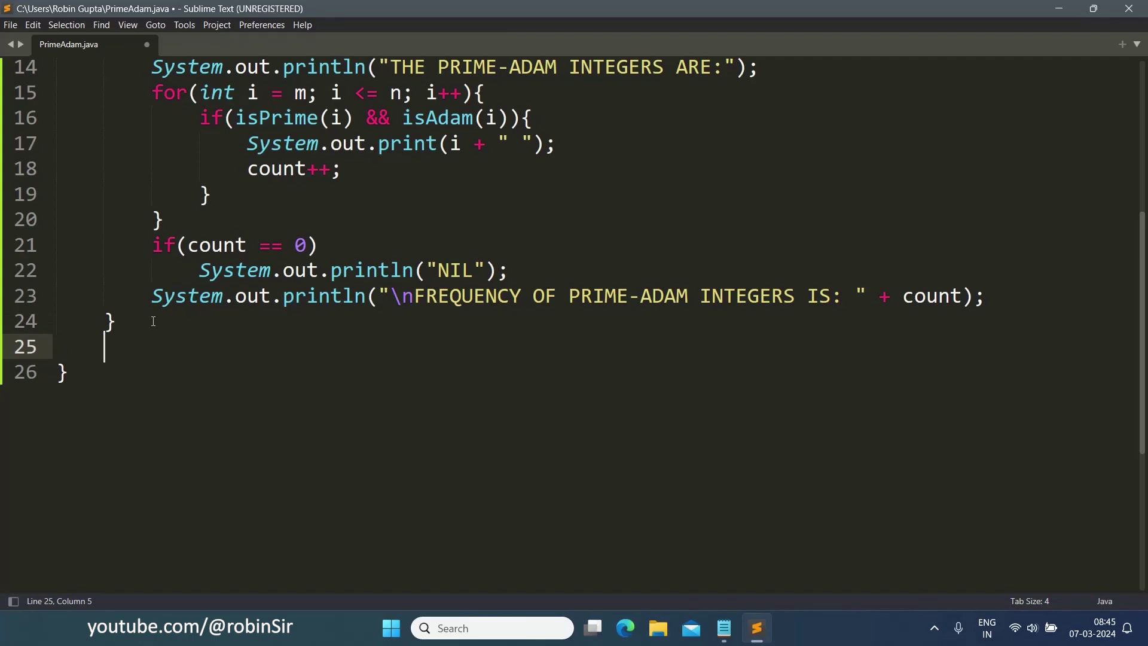
pyautogui.write('public ')
pyautogui.write('static ')
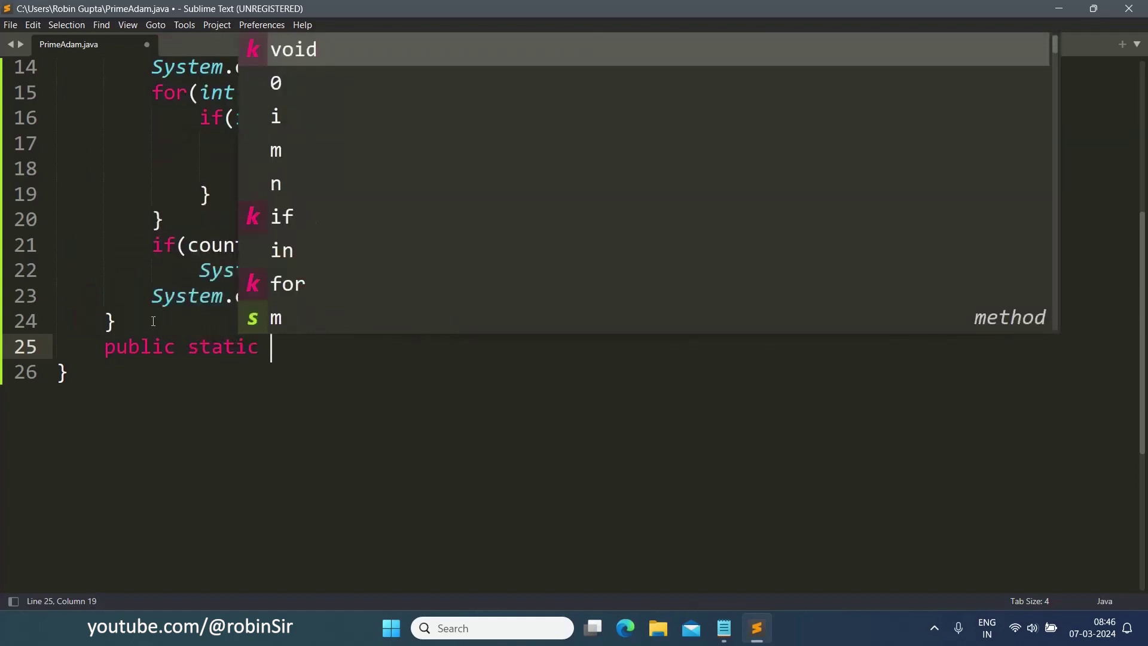
pyautogui.write('boolean is')
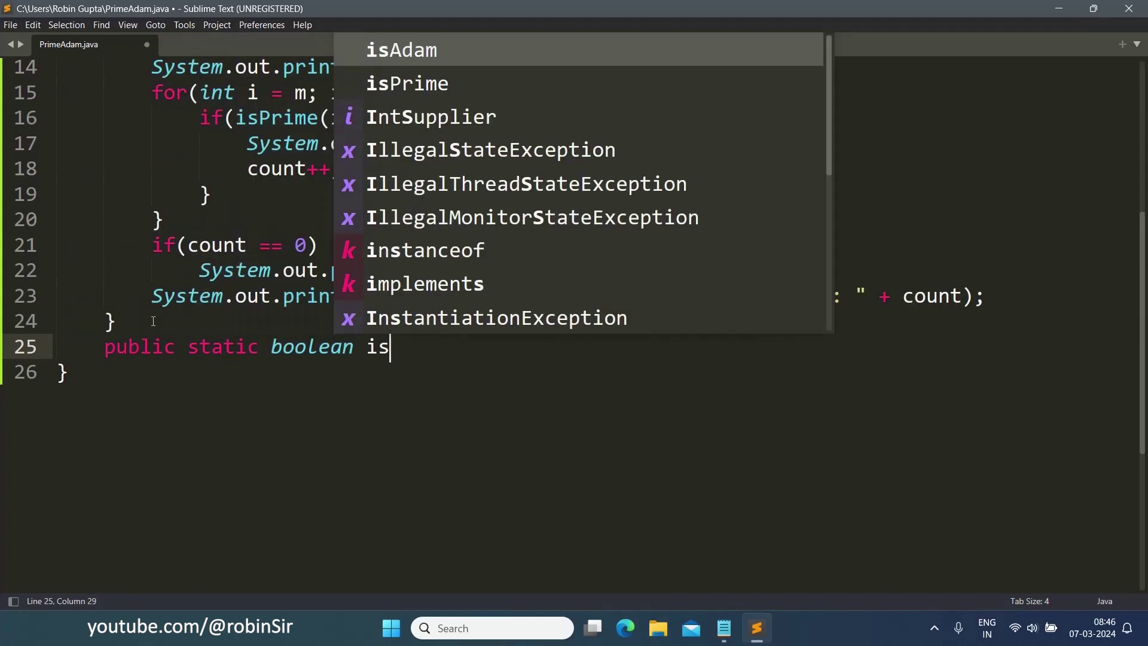
pyautogui.write('Prime(in')
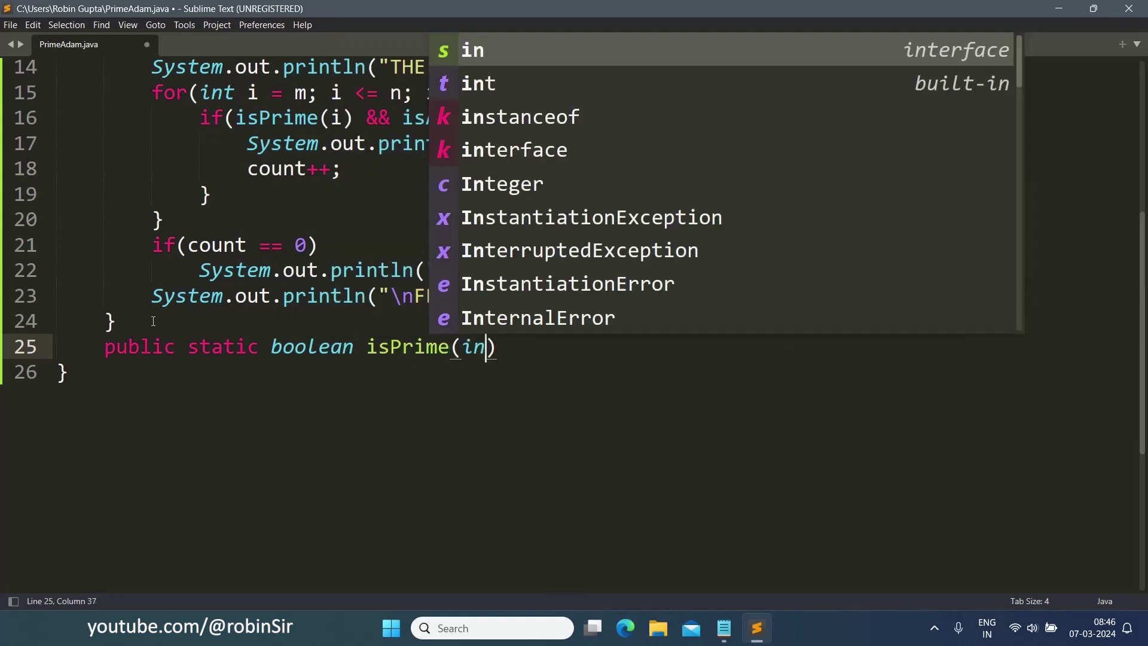
pyautogui.write('t n')
pyautogui.press('Right')
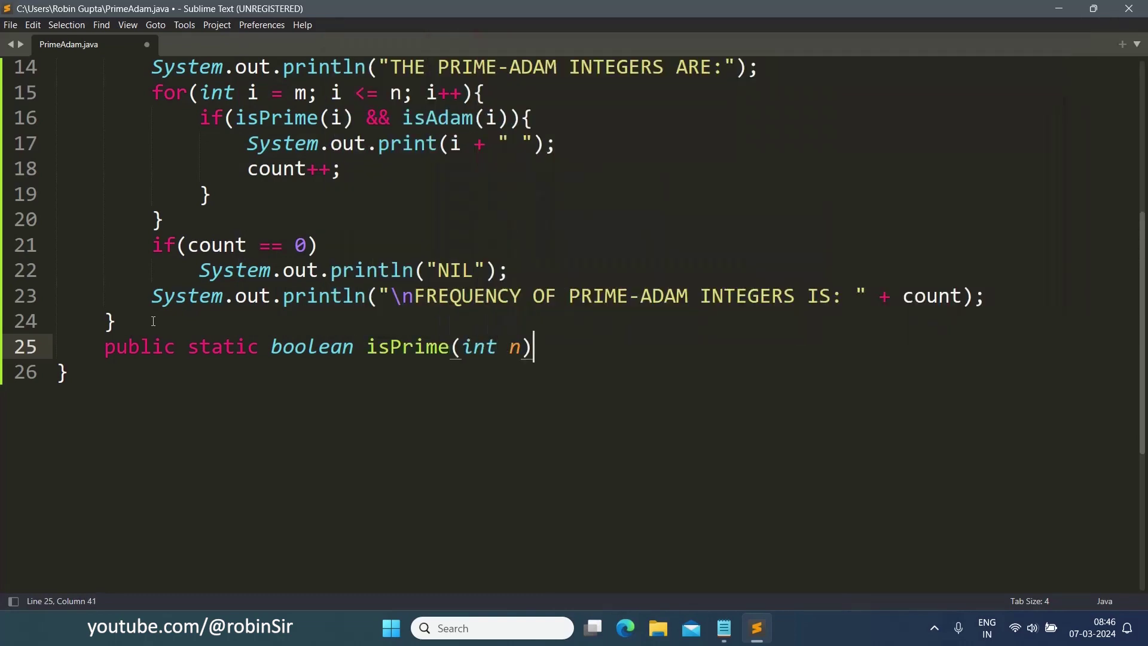
pyautogui.write('{')
pyautogui.press('Return')
pyautogui.write('int ')
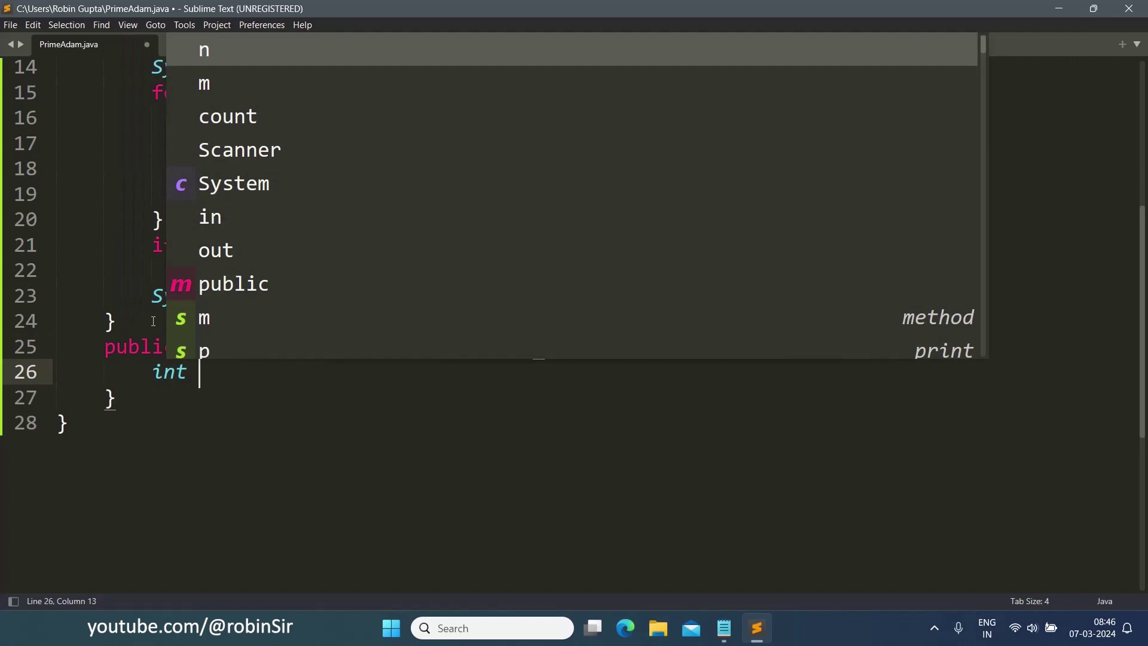
pyautogui.write('f = 0')
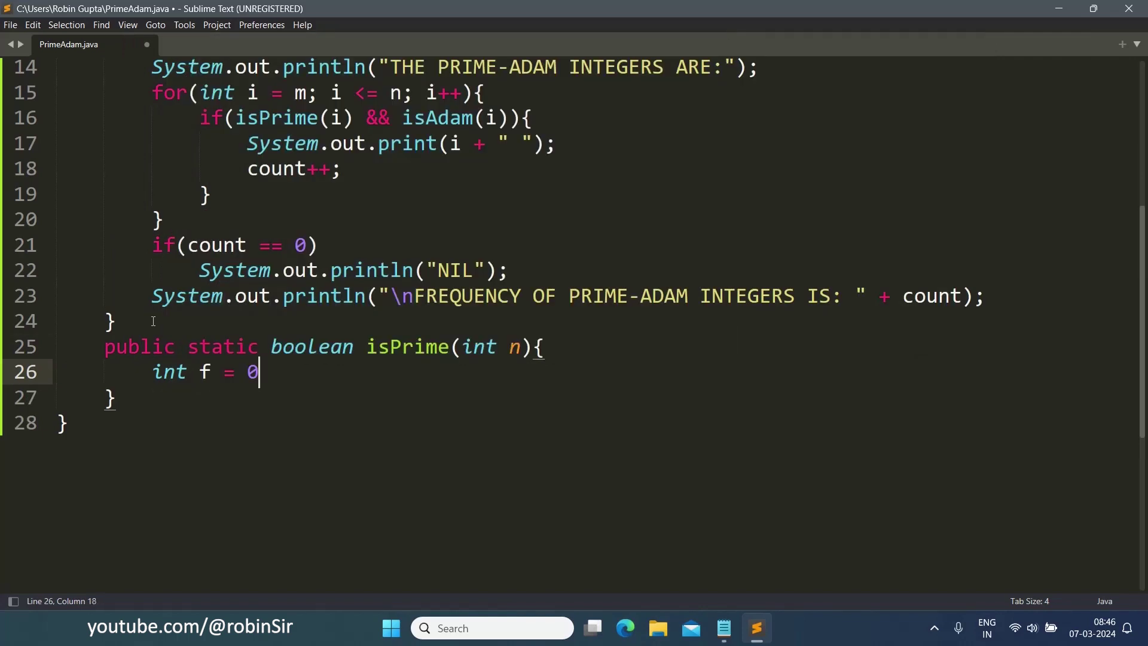
pyautogui.write(';')
pyautogui.press('Return')
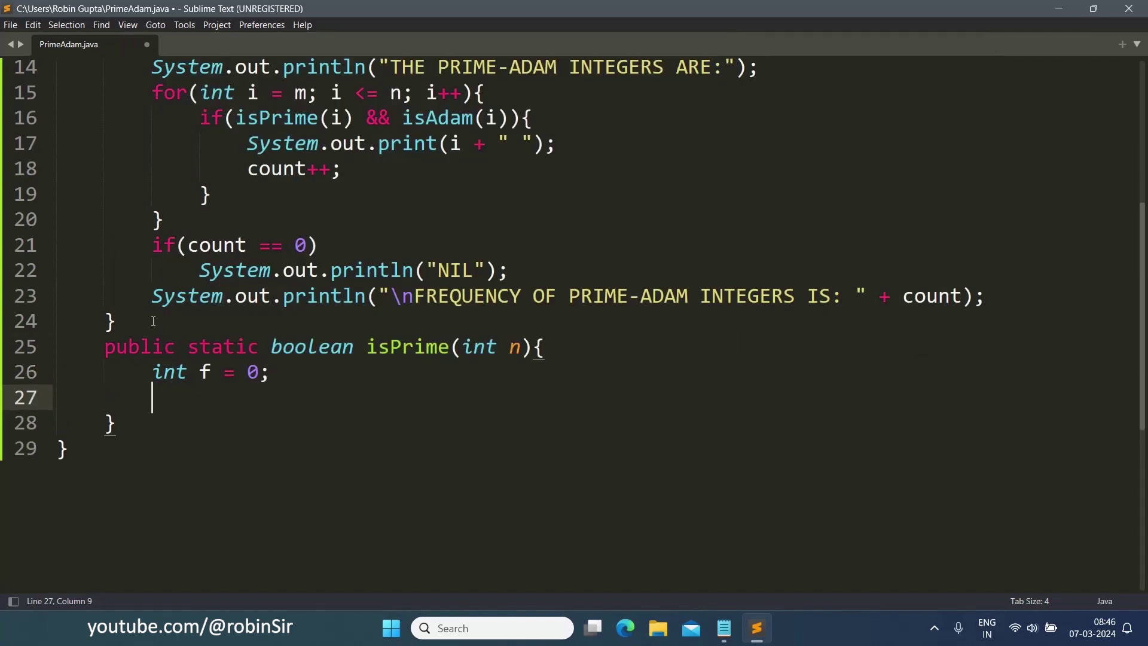
pyautogui.write('for(')
pyautogui.write('int i = ')
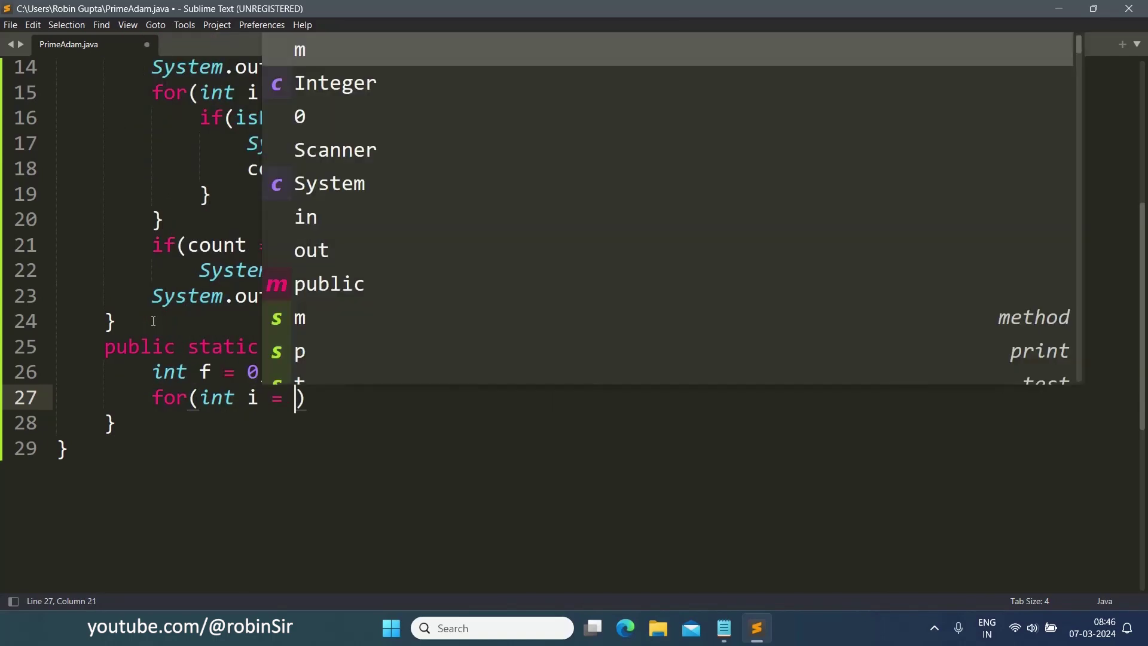
pyautogui.write('1; i <')
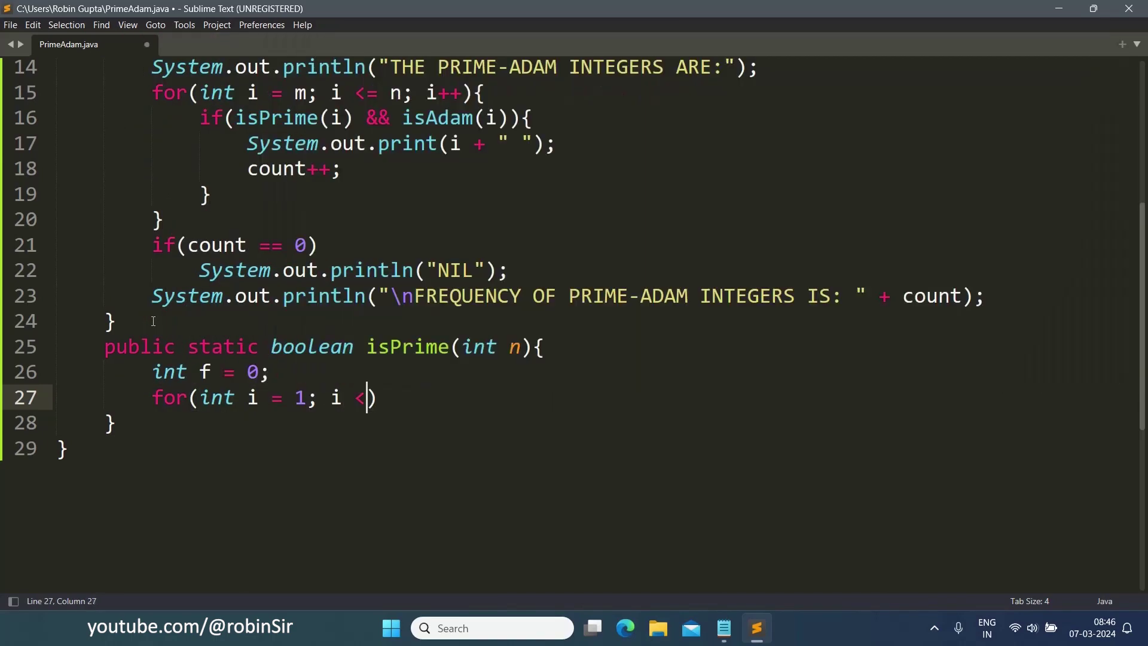
pyautogui.write('= n; i++')
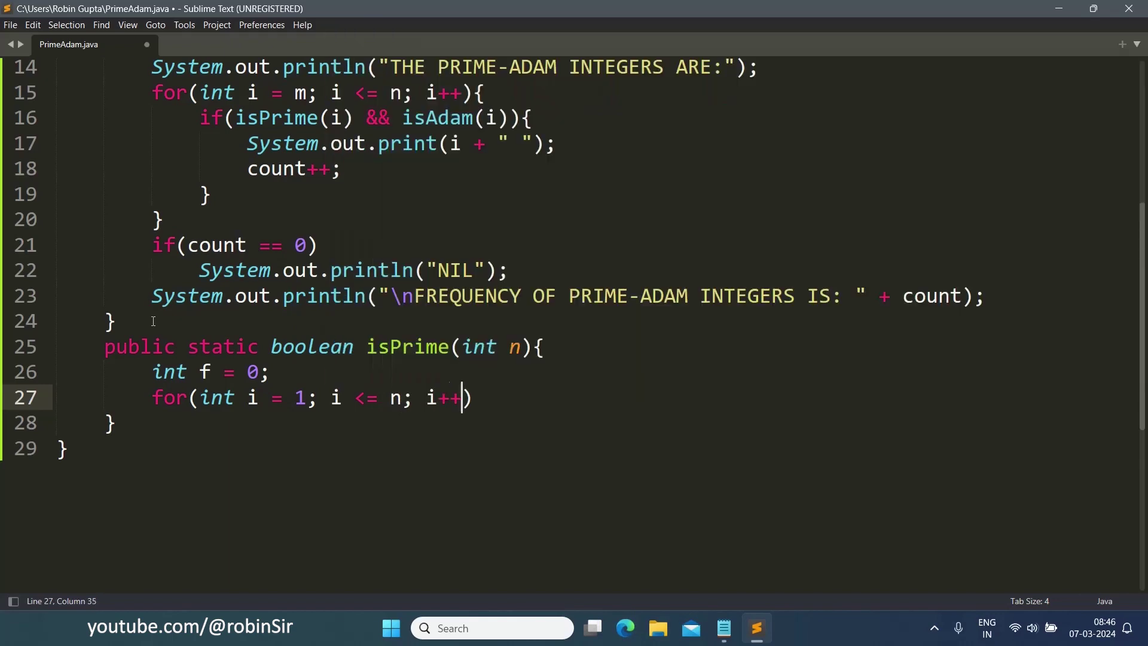
pyautogui.write('){')
# Count the divisors of n in a for loop and return f == 2
pyautogui.press('Return')
pyautogui.write('i')
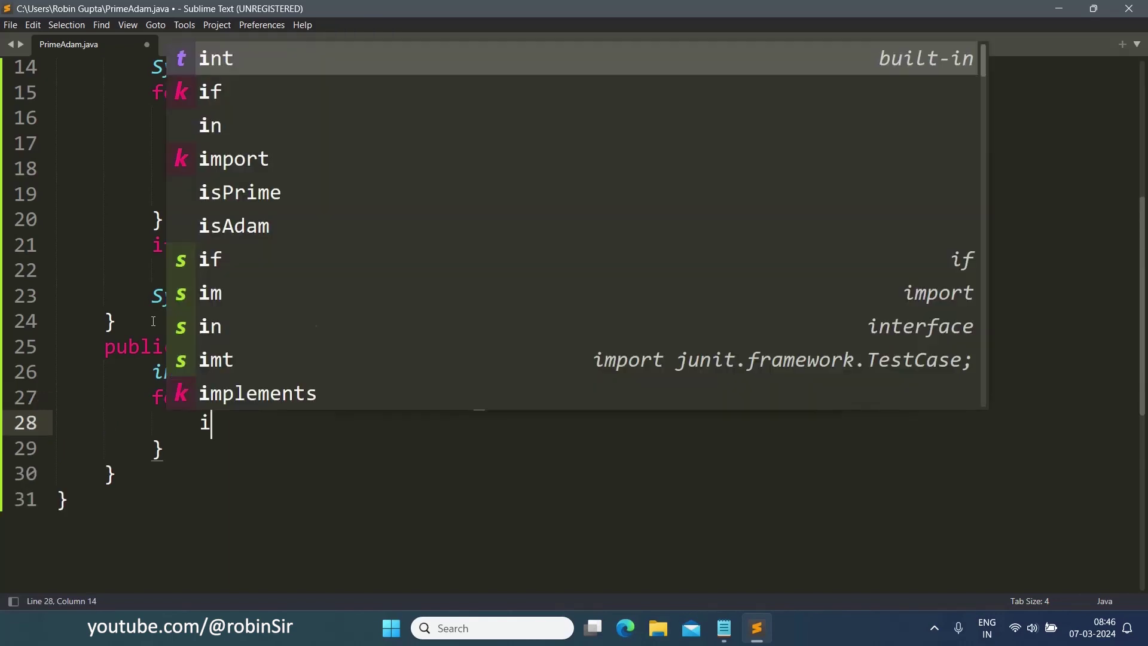
pyautogui.write('f(n % ')
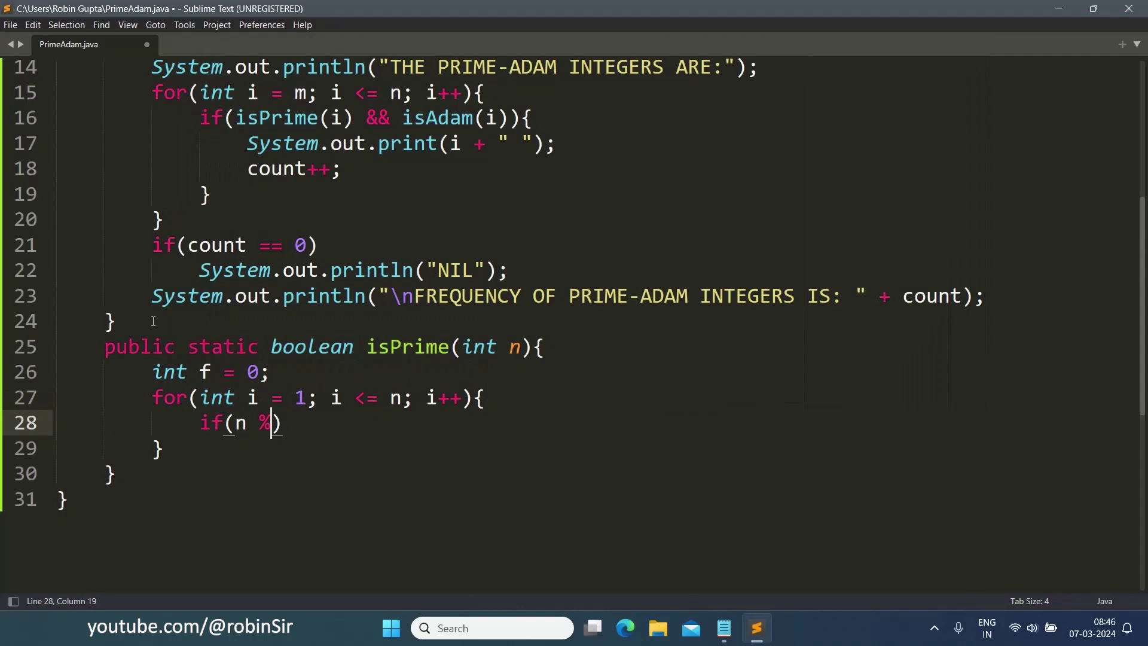
pyautogui.write('i == 0')
pyautogui.press('End')
pyautogui.press('Return')
pyautogui.write('f++')
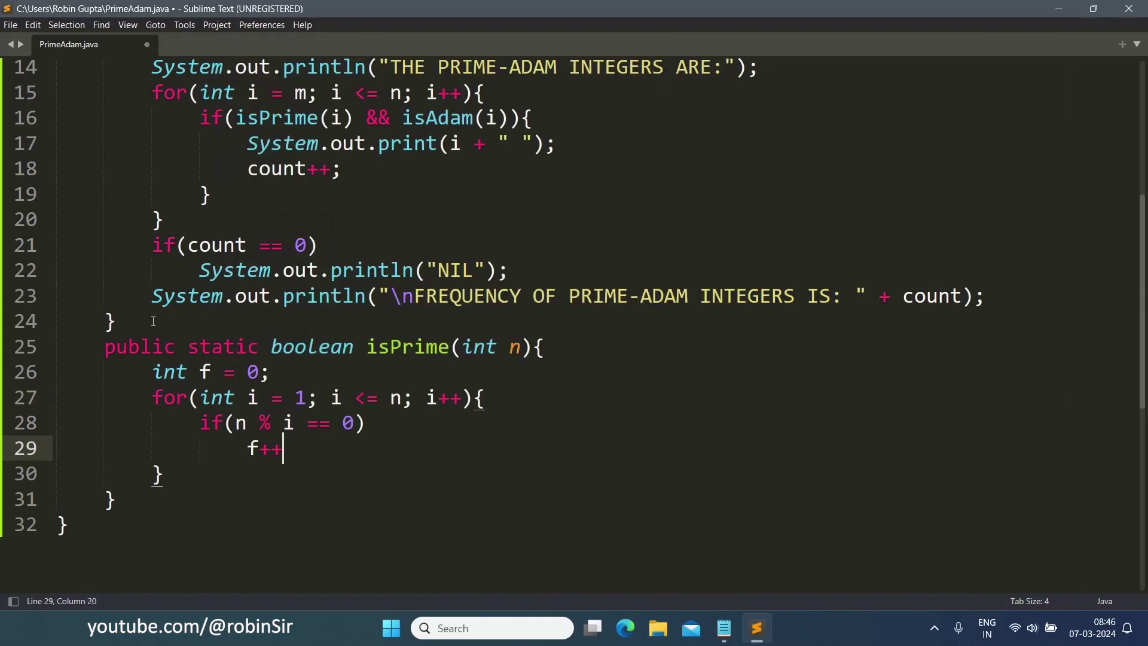
pyautogui.write(';')
pyautogui.press('Down')
pyautogui.press('Return')
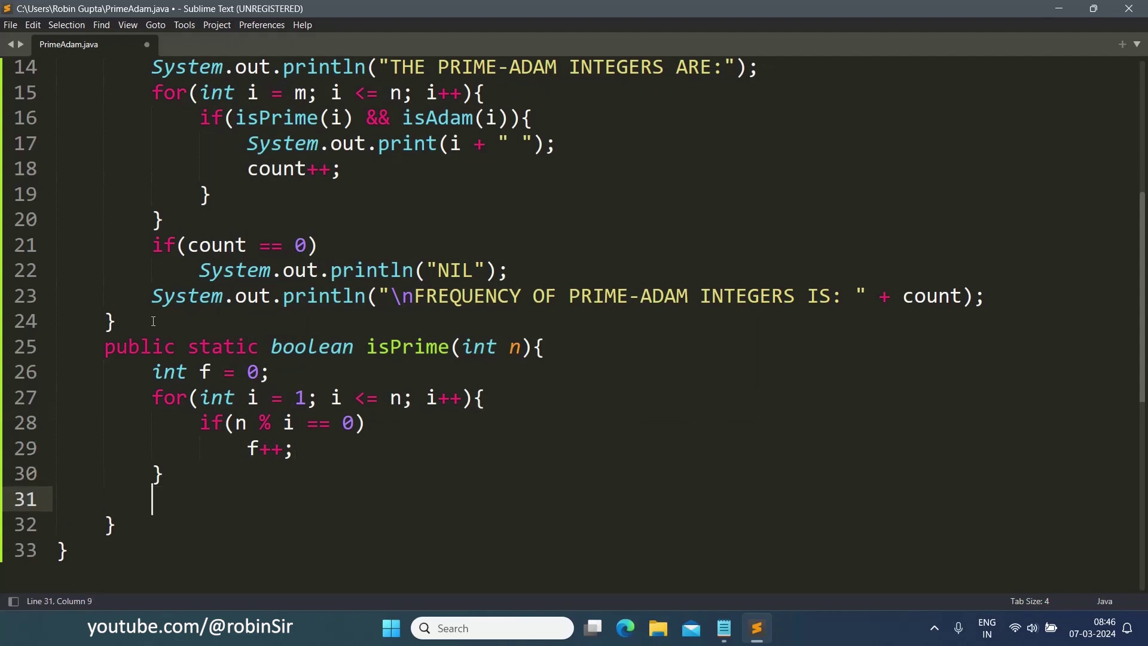
pyautogui.write('retru')
pyautogui.press('Tab')
pyautogui.write('f ')
pyautogui.write('== 2;')
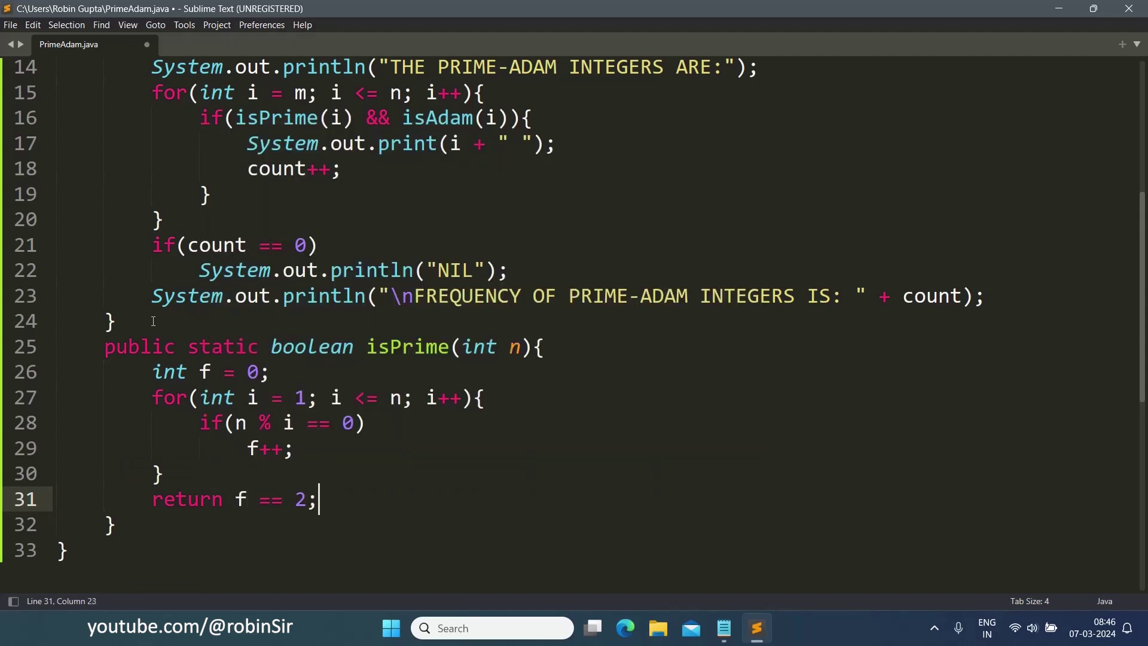
pyautogui.scroll(-2, 269, 359)
pyautogui.scroll(-3, 286, 381)
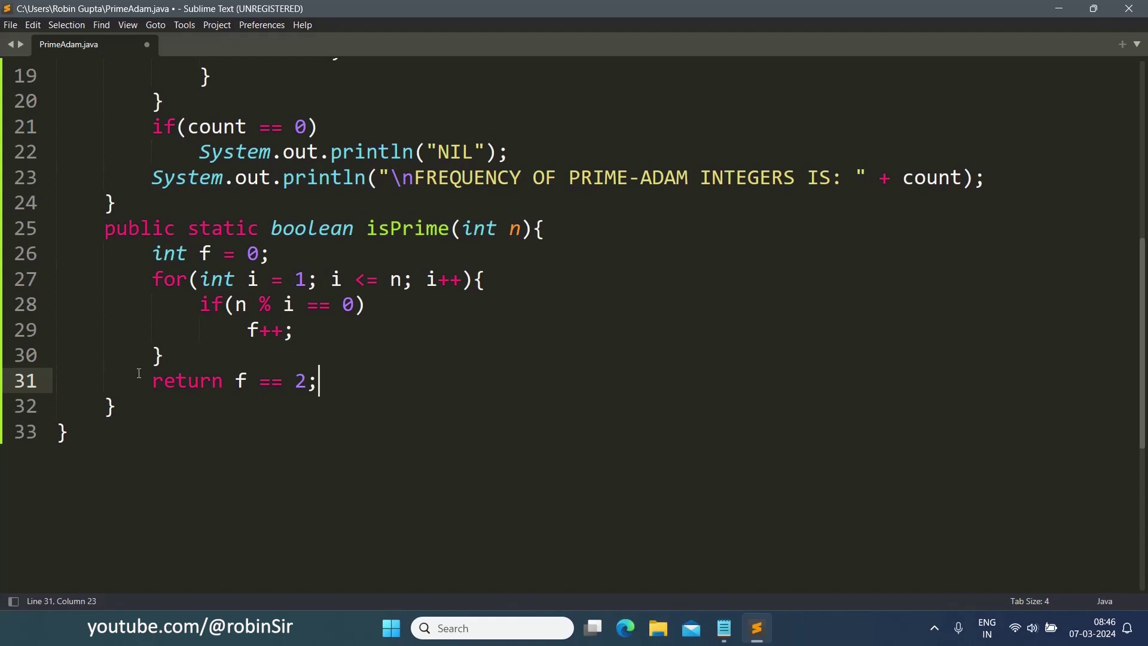
pyautogui.click(130, 407)
# Create the isAdam(int n) method and compute rev1 = reverse(n)
pyautogui.press('Return')
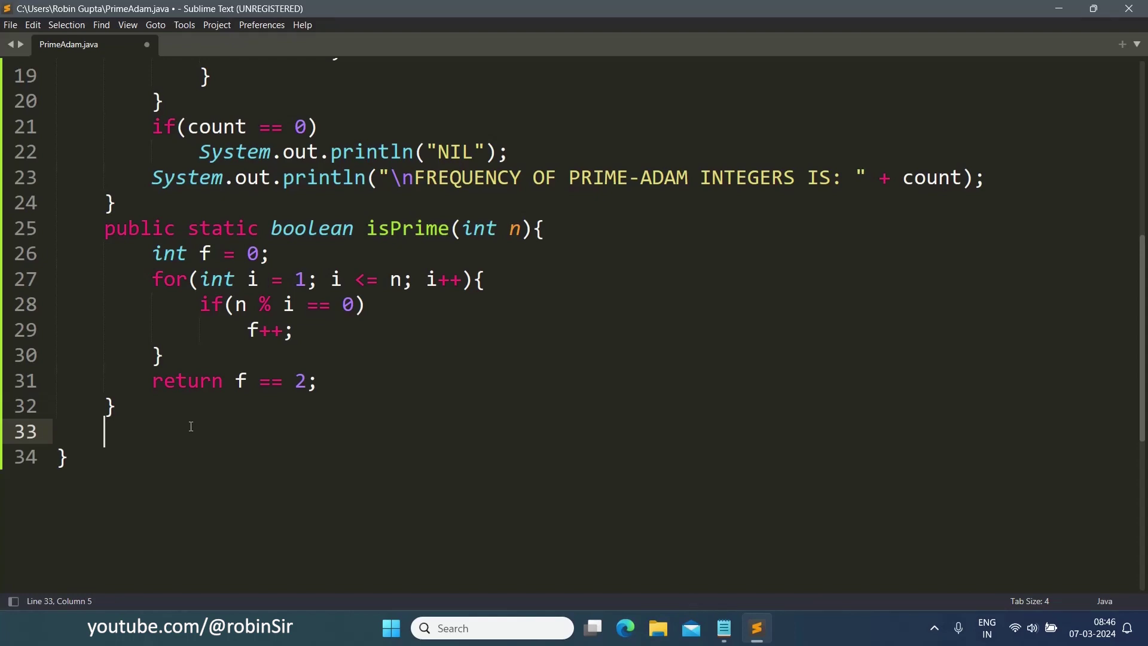
pyautogui.write('public ')
pyautogui.write('static ')
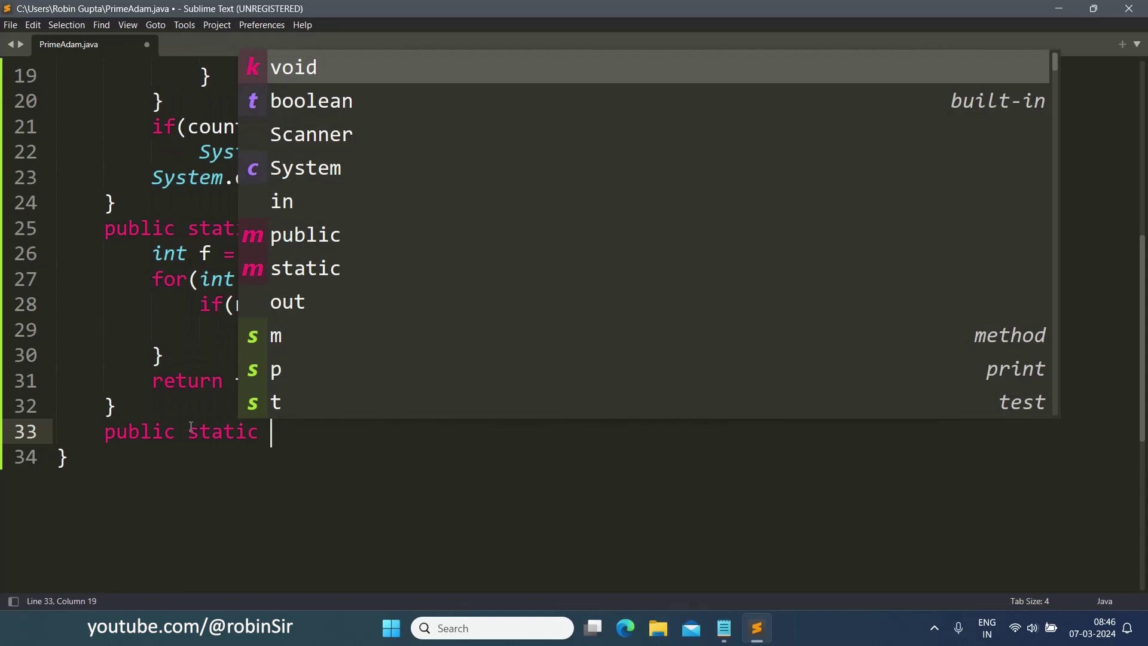
pyautogui.write('boolean i')
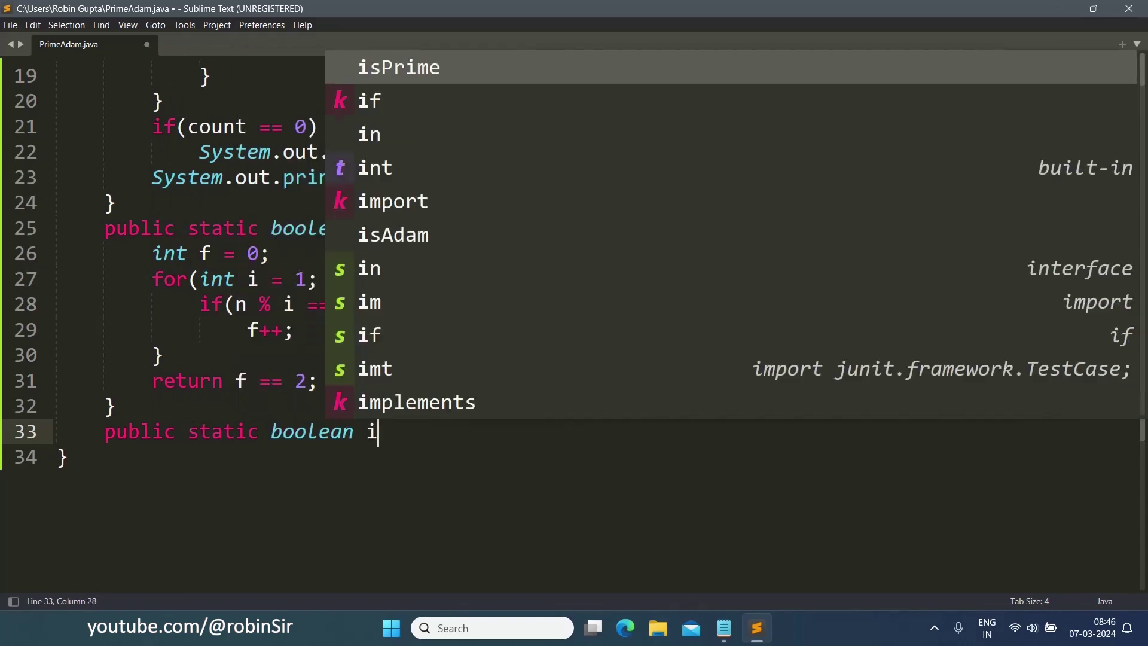
pyautogui.write('sAdam')
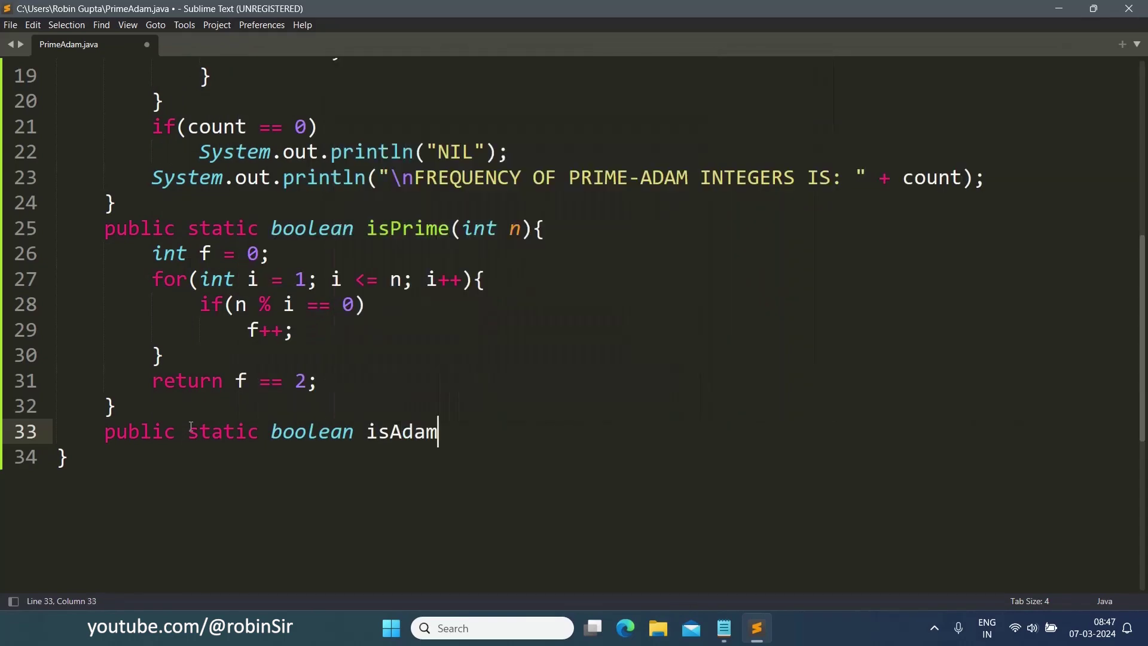
pyautogui.write('(int n)')
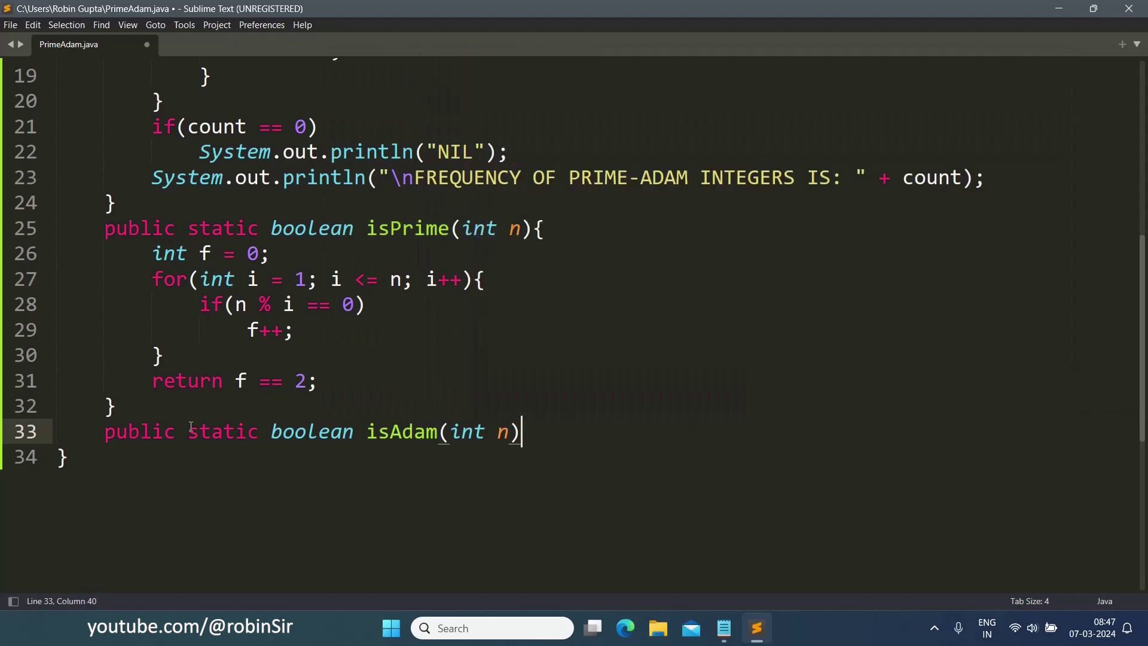
pyautogui.write('{')
pyautogui.press('Return')
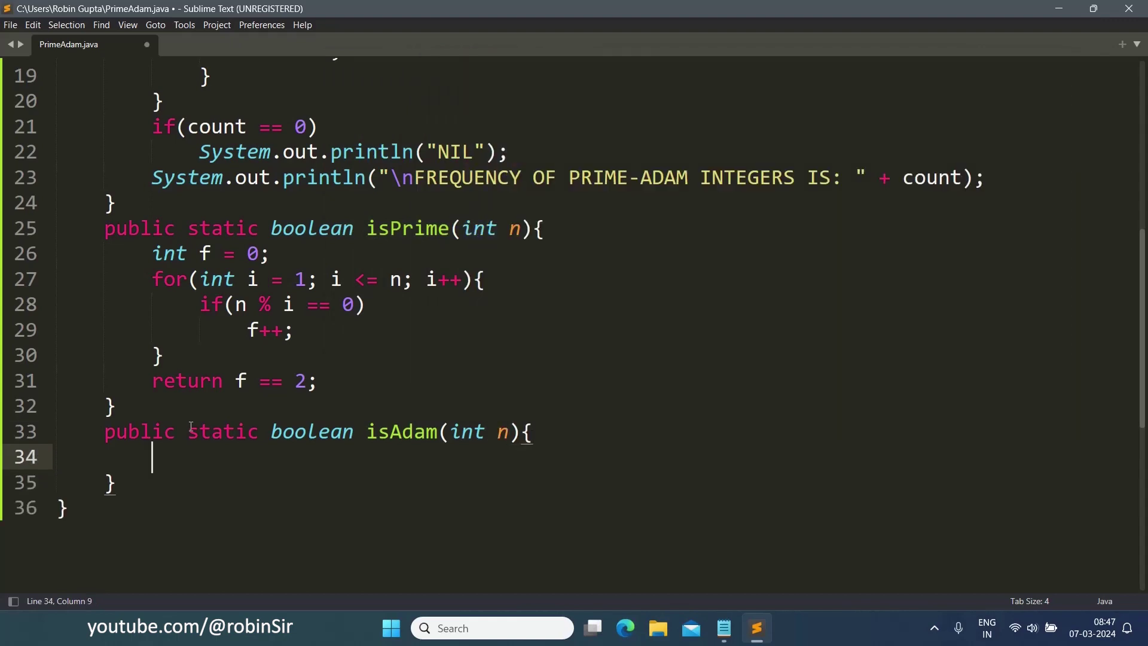
pyautogui.write('int rev')
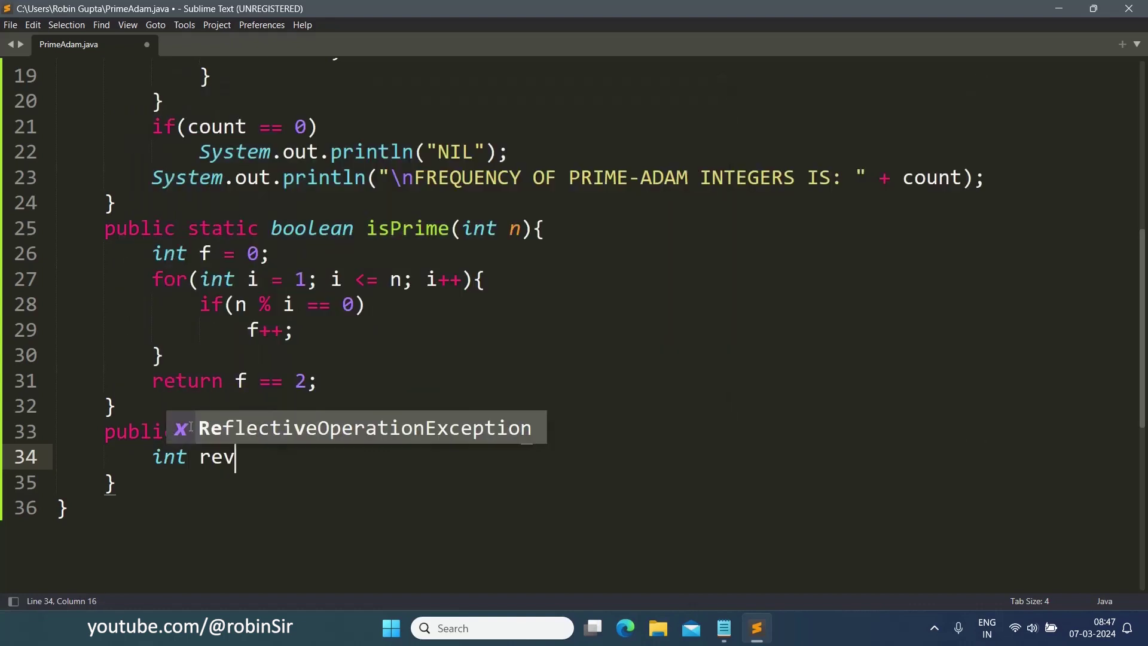
pyautogui.write('1 ')
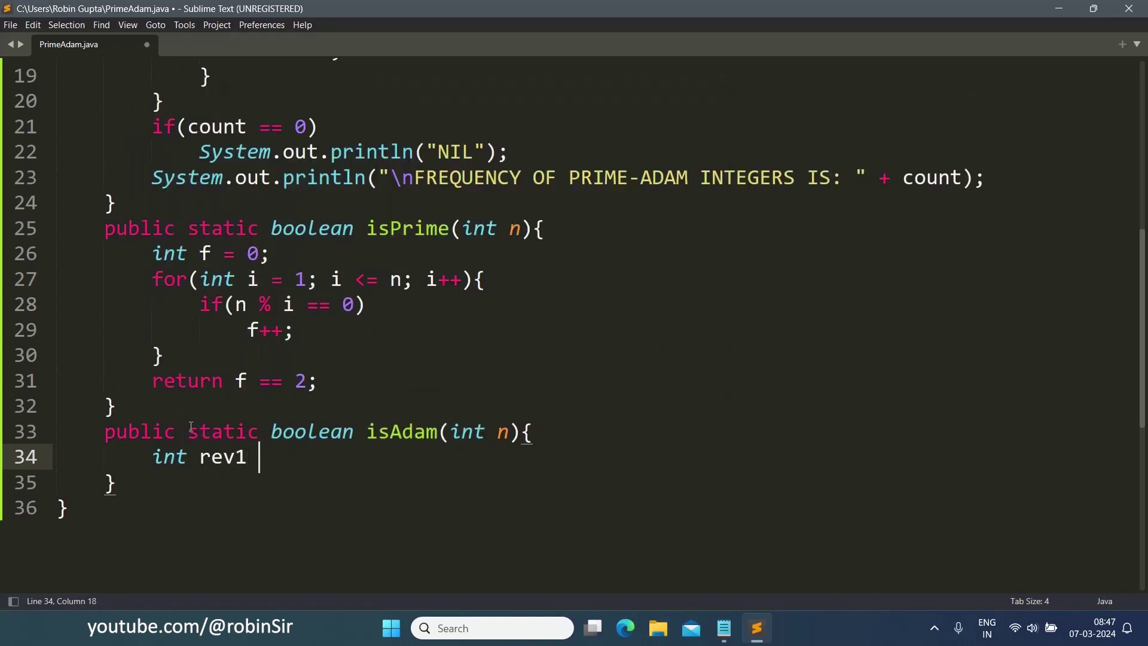
pyautogui.write('= ')
pyautogui.write('reverse')
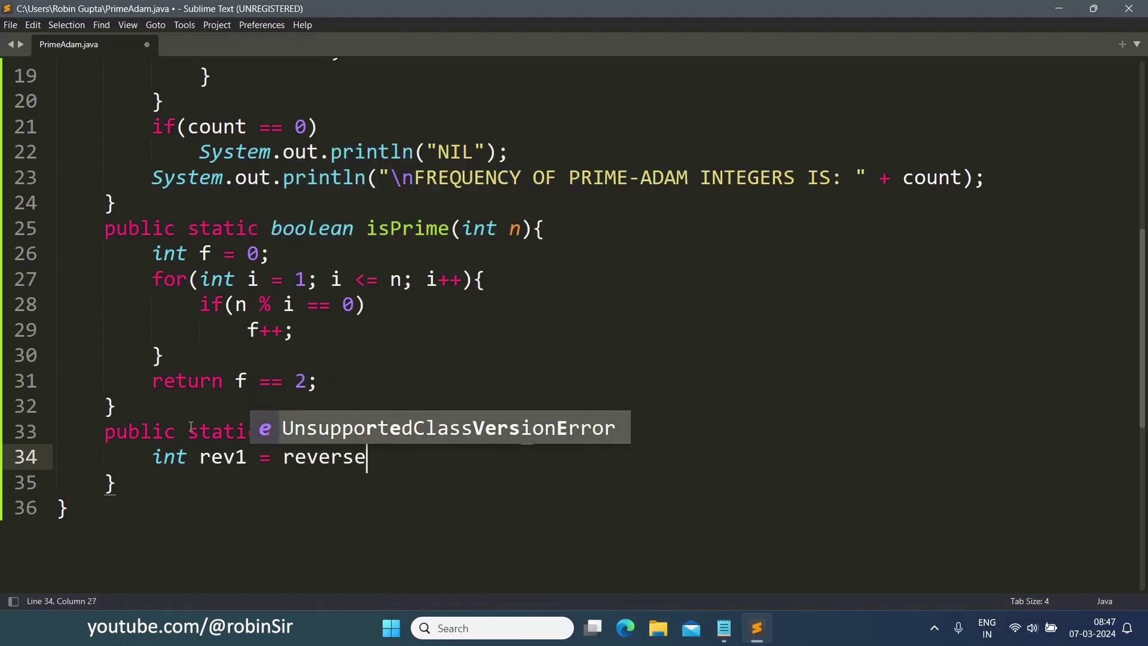
pyautogui.write('(')
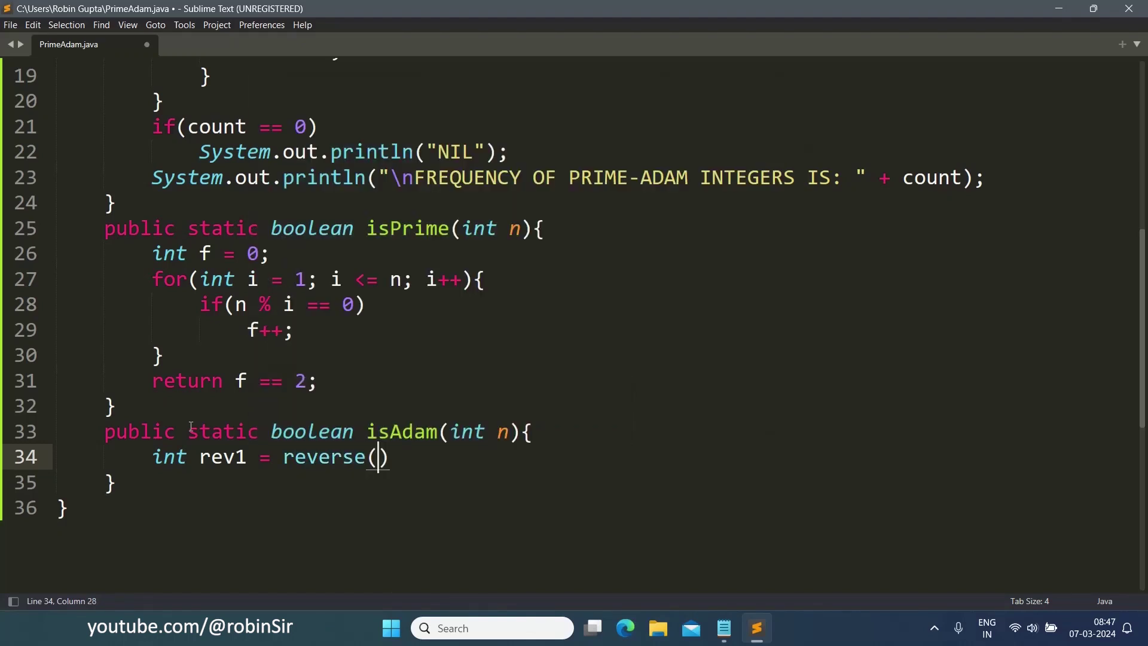
pyautogui.write('n')
pyautogui.press('Right')
pyautogui.write(';')
# Compute sq1 = n*n, sq2 = rev1*rev1, rev2 = reverse(sq2), and return sq1 == rev2
pyautogui.press('Return')
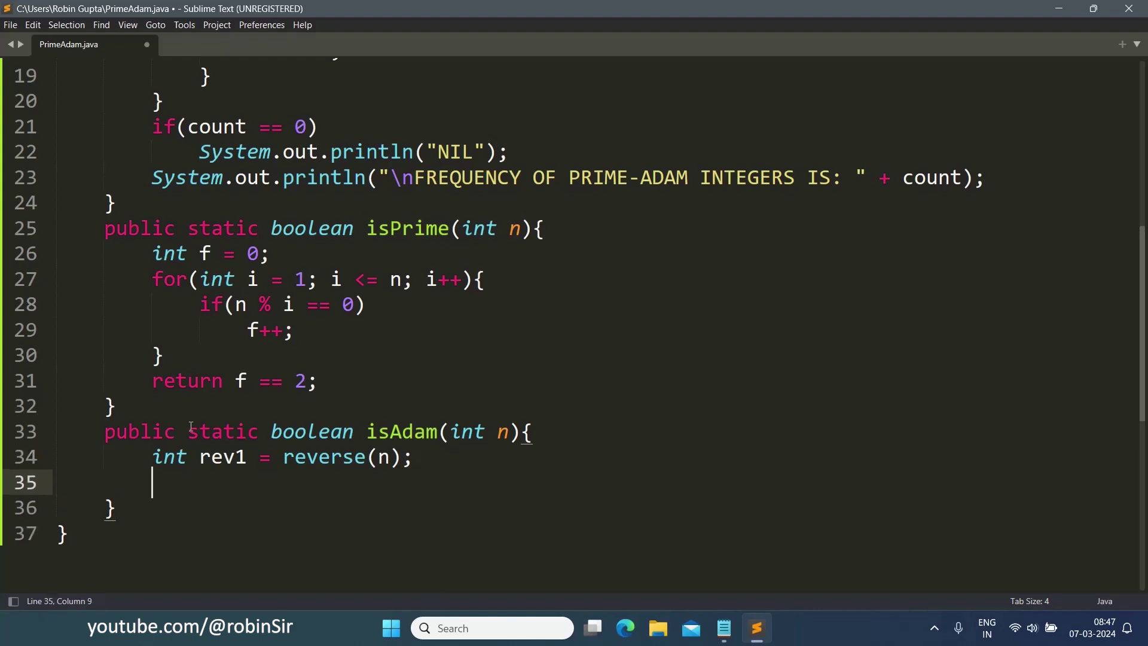
pyautogui.write('int sq')
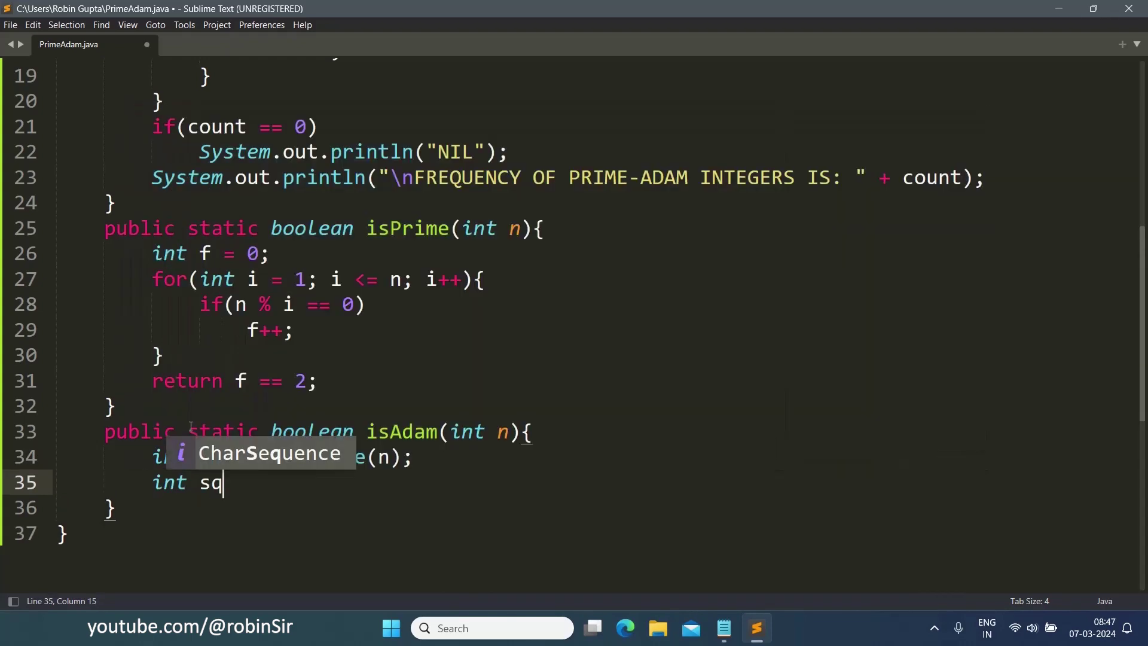
pyautogui.write('1 = ')
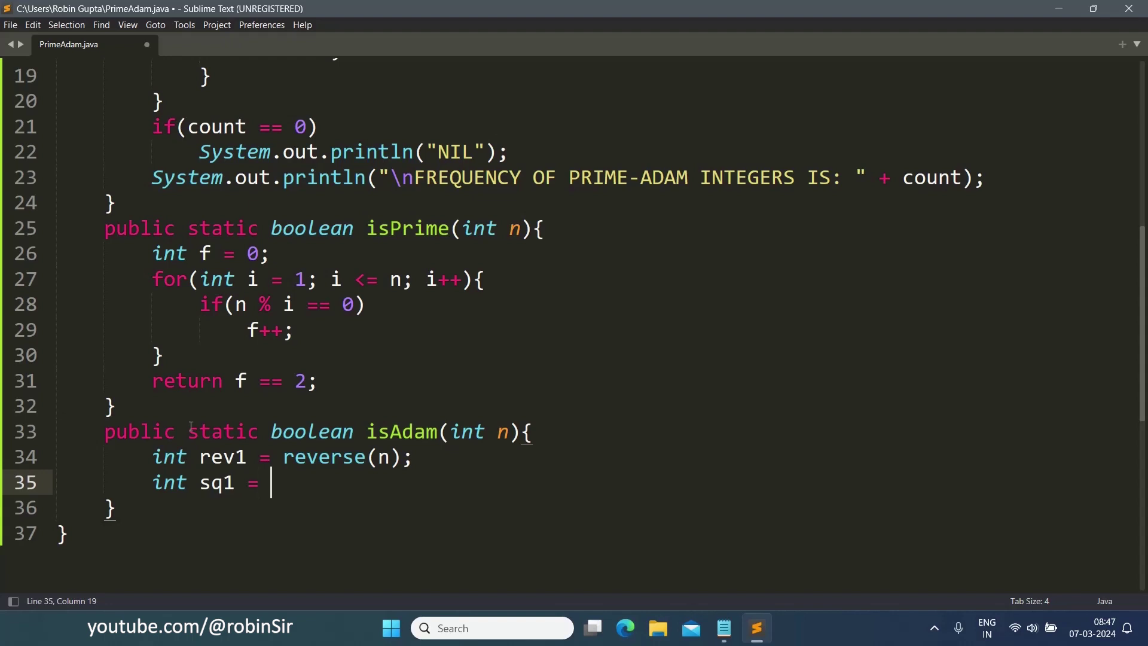
pyautogui.write('n')
pyautogui.write(' * n;')
pyautogui.press('Return')
pyautogui.write('int')
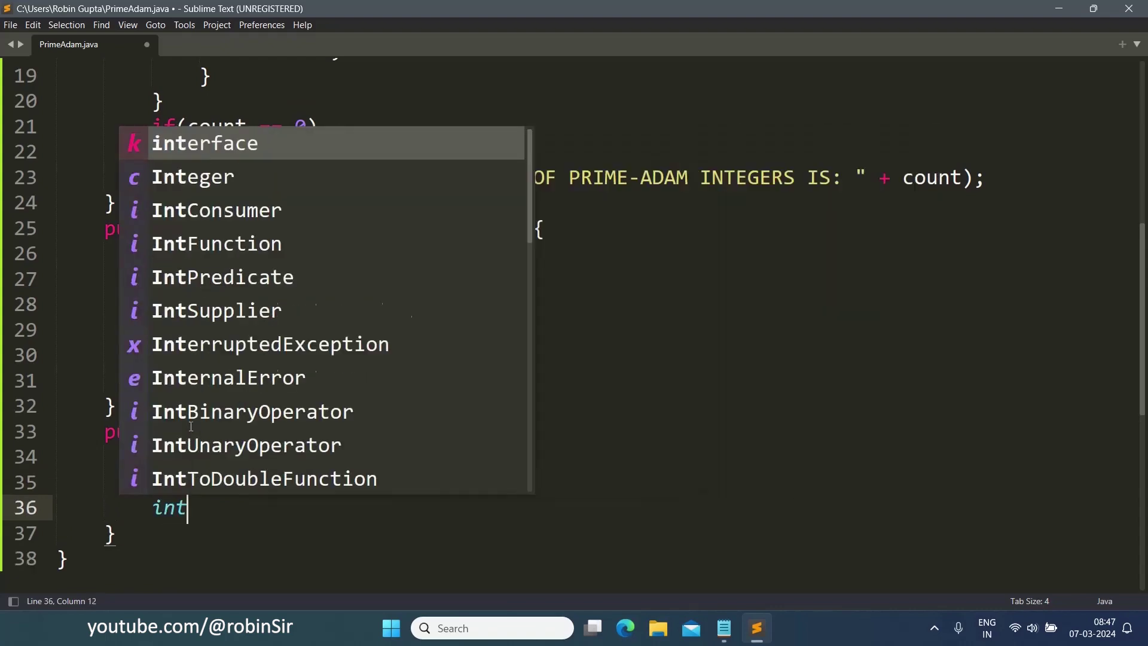
pyautogui.write(' sq2 ')
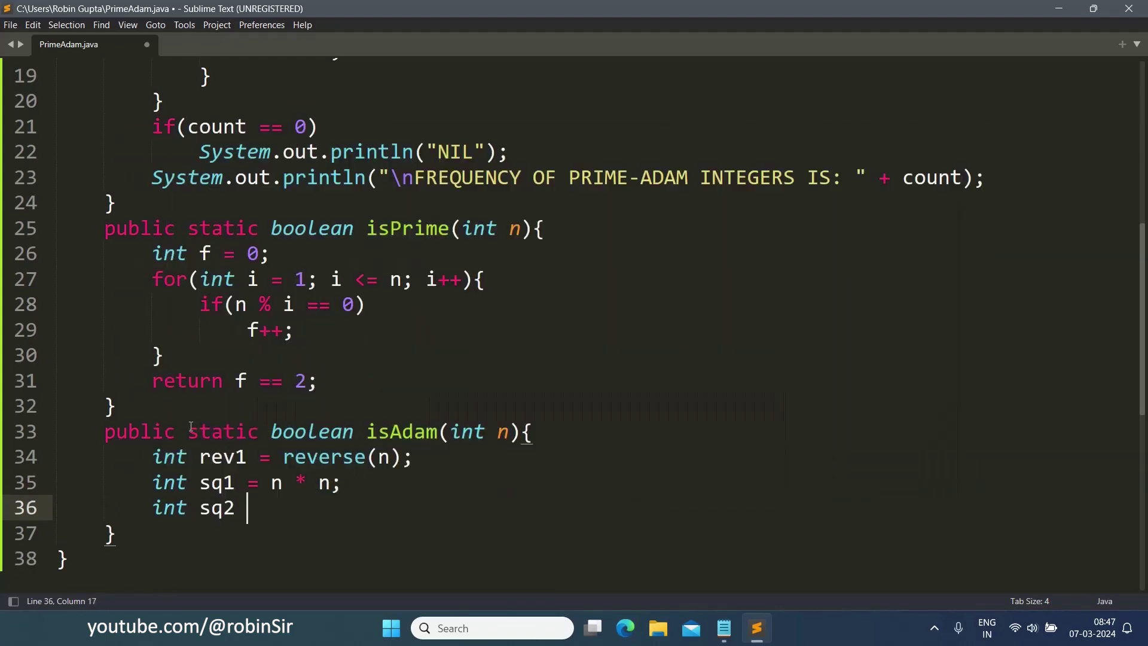
pyautogui.write('= ')
pyautogui.write('rev1 ')
pyautogui.write('* rev1')
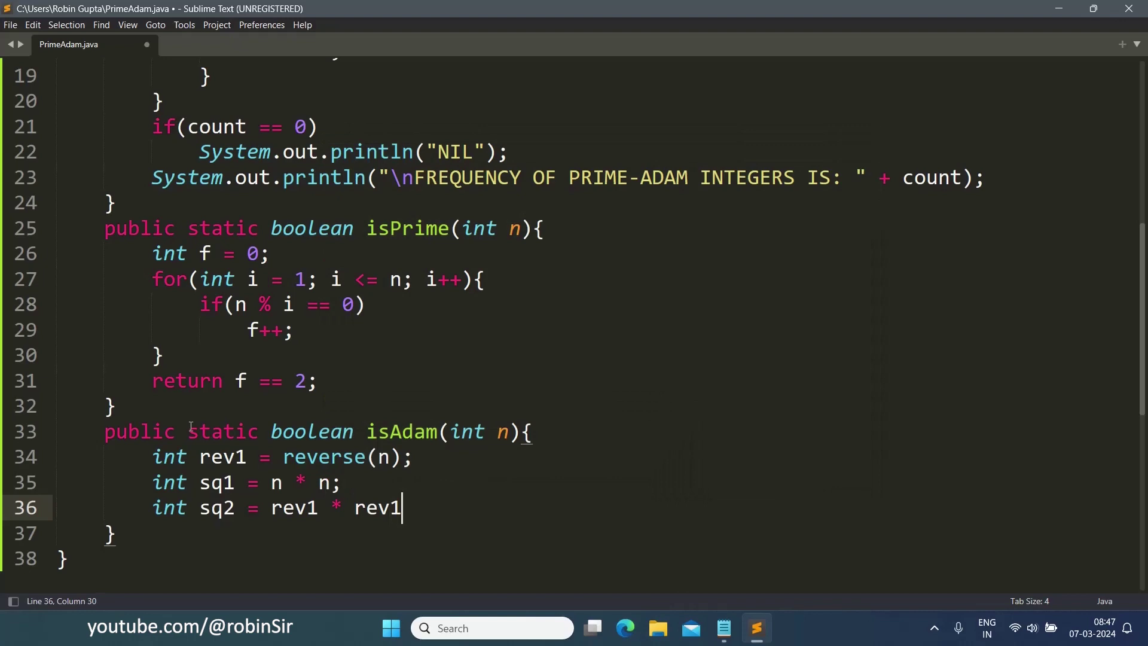
pyautogui.write(';')
pyautogui.press('Return')
pyautogui.write('int re')
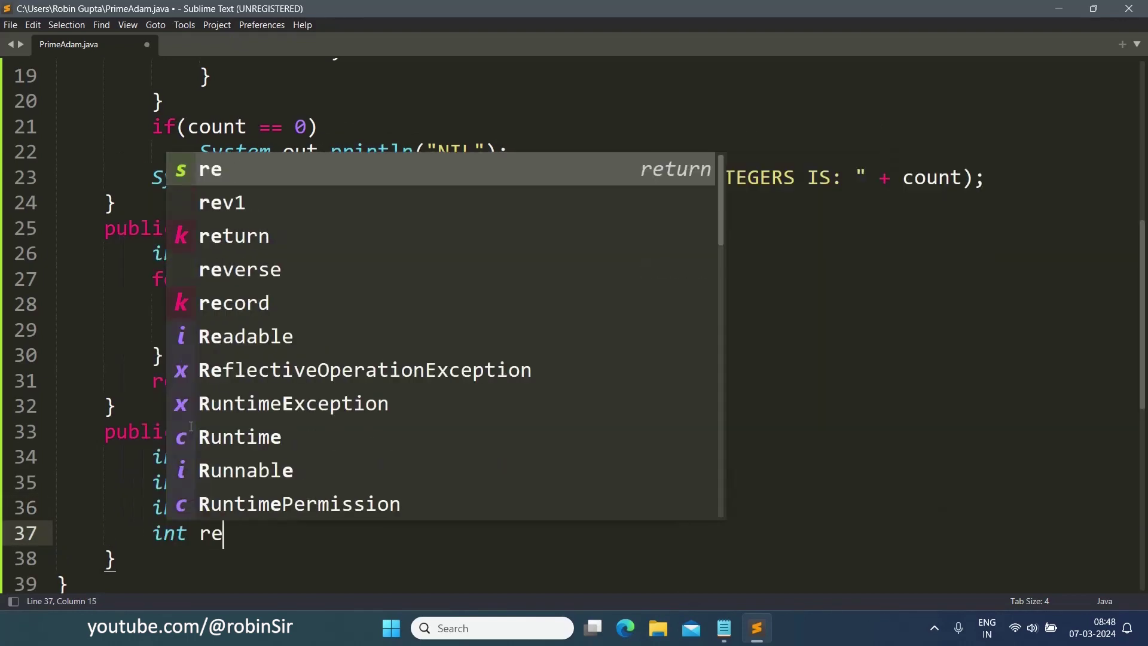
pyautogui.write('v2 = ')
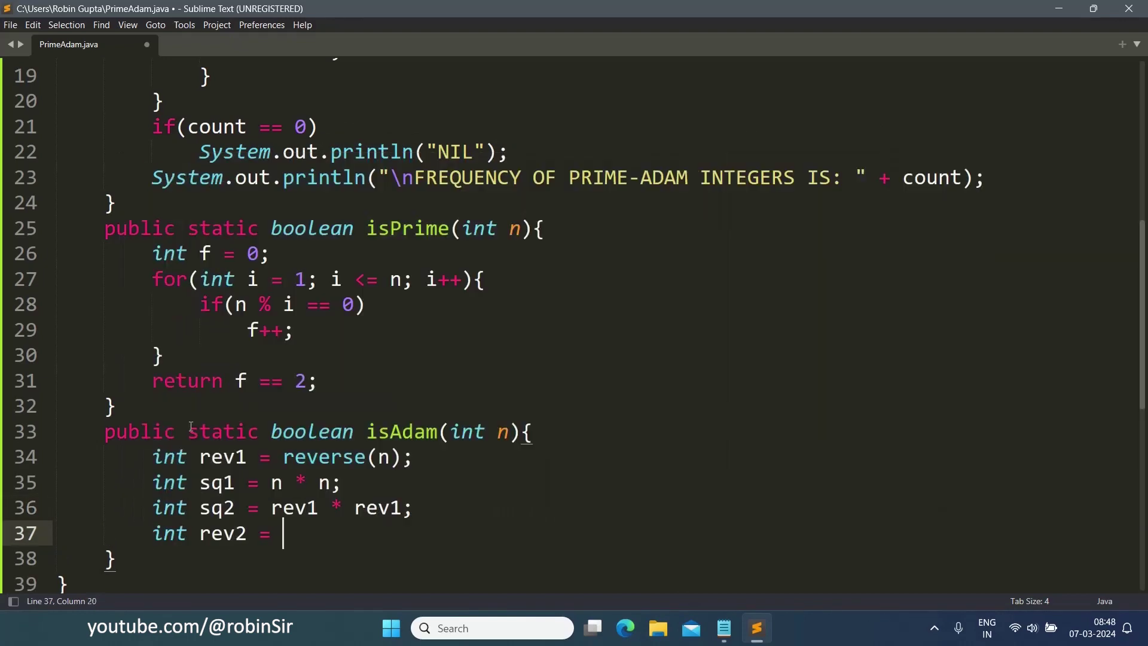
pyautogui.write('reve')
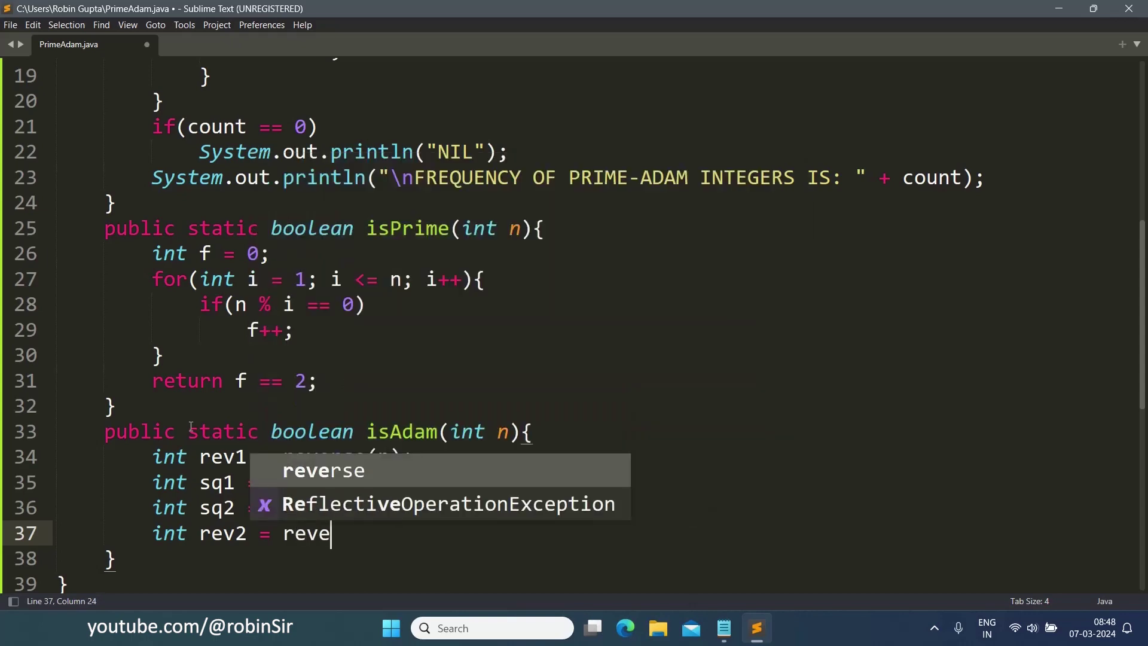
pyautogui.write('rse(sq')
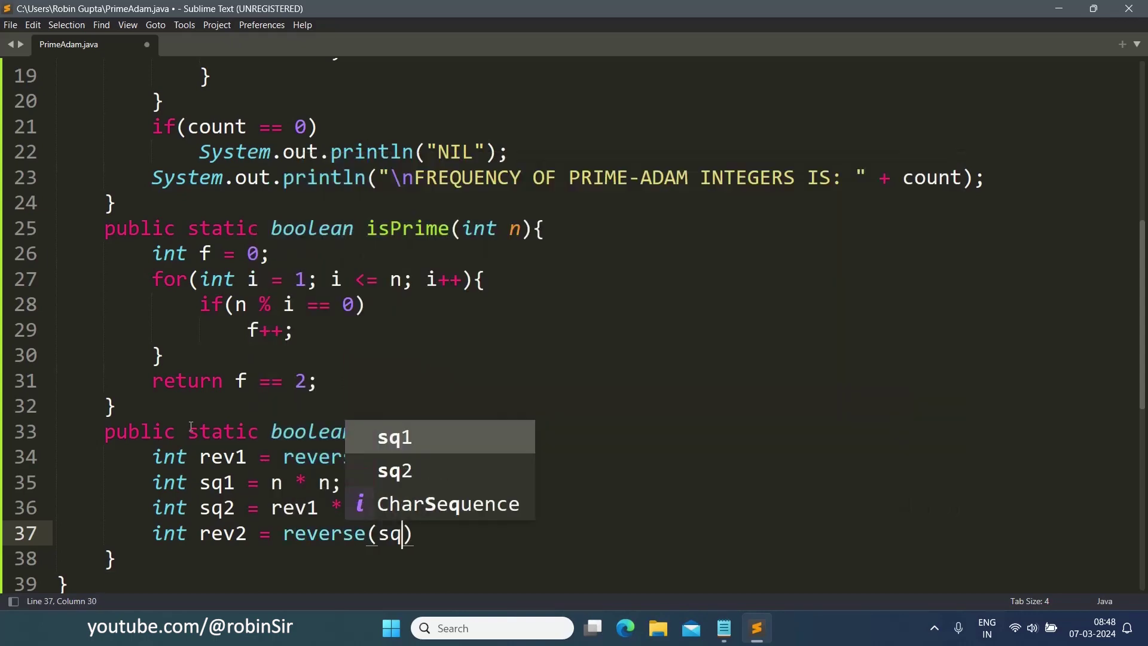
pyautogui.write('2')
pyautogui.press('Right')
pyautogui.write(';')
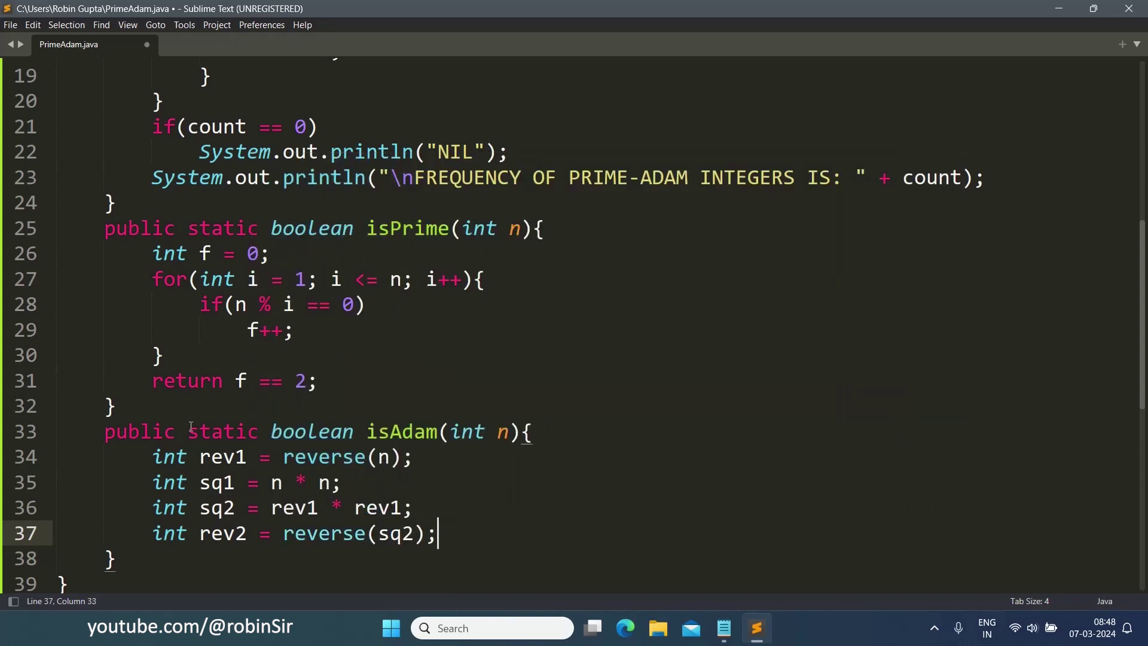
pyautogui.press('Return')
pyautogui.write('if')
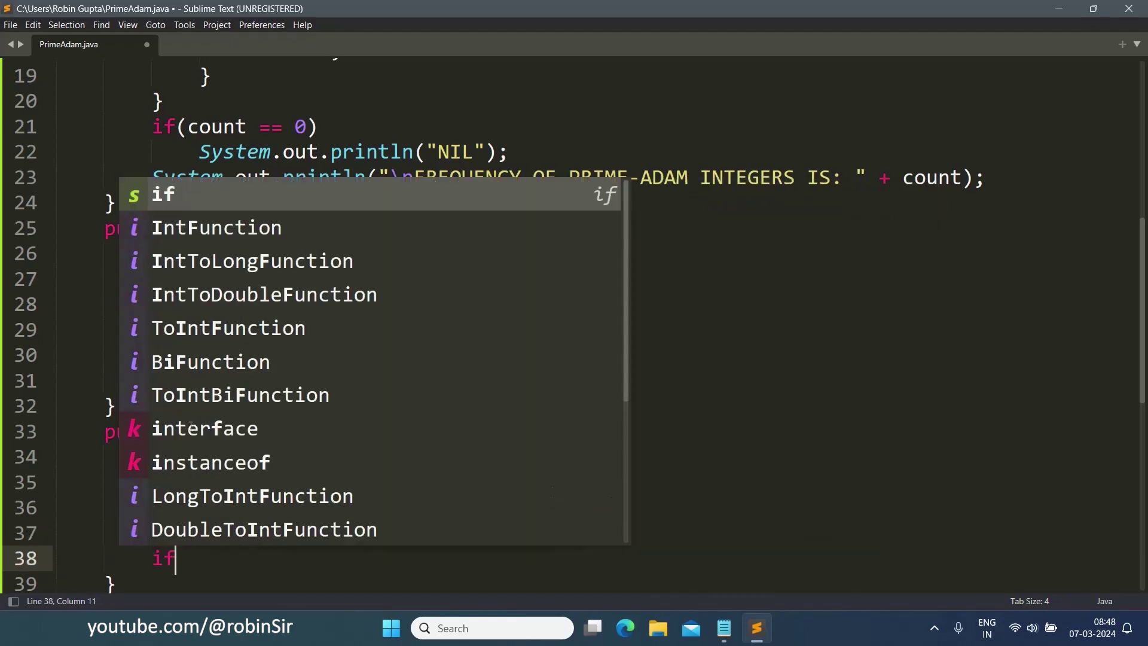
pyautogui.write('(')
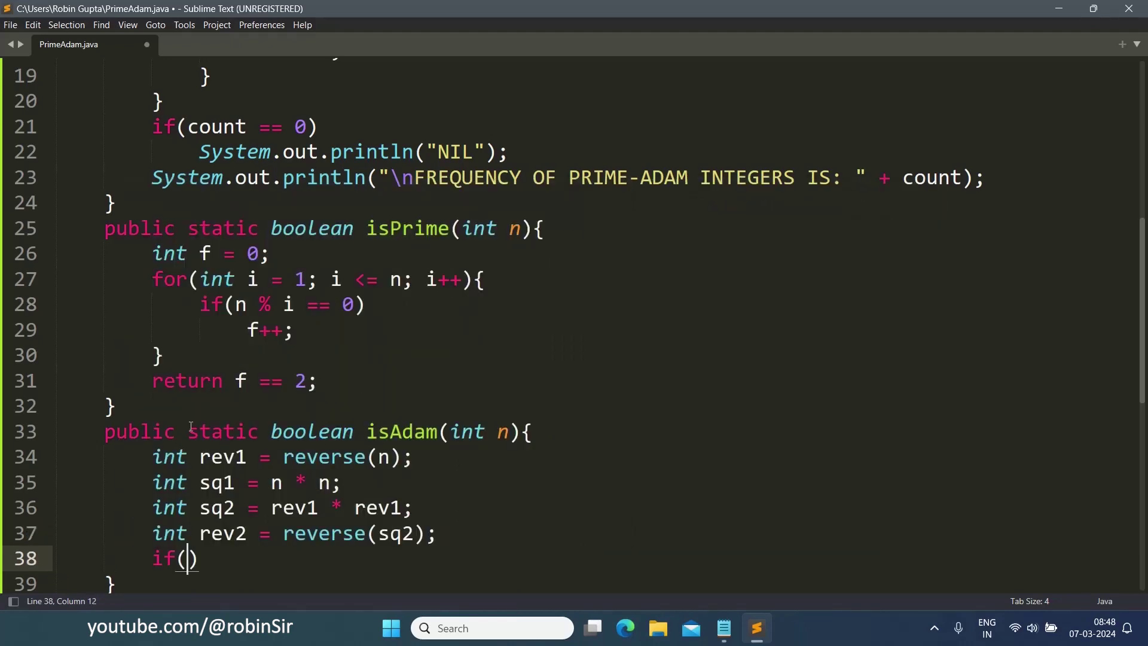
pyautogui.press('BackSpace')
pyautogui.press('BackSpace')
pyautogui.press('BackSpace')
pyautogui.scroll(-1, 190, 429)
pyautogui.write('r')
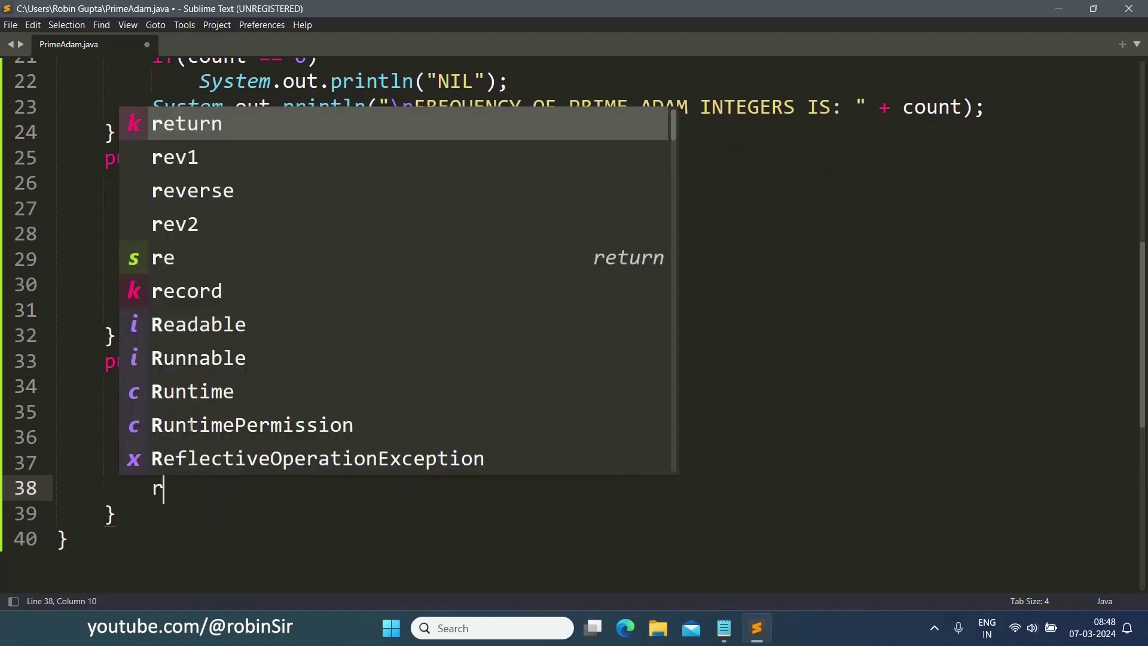
pyautogui.write('eturn s')
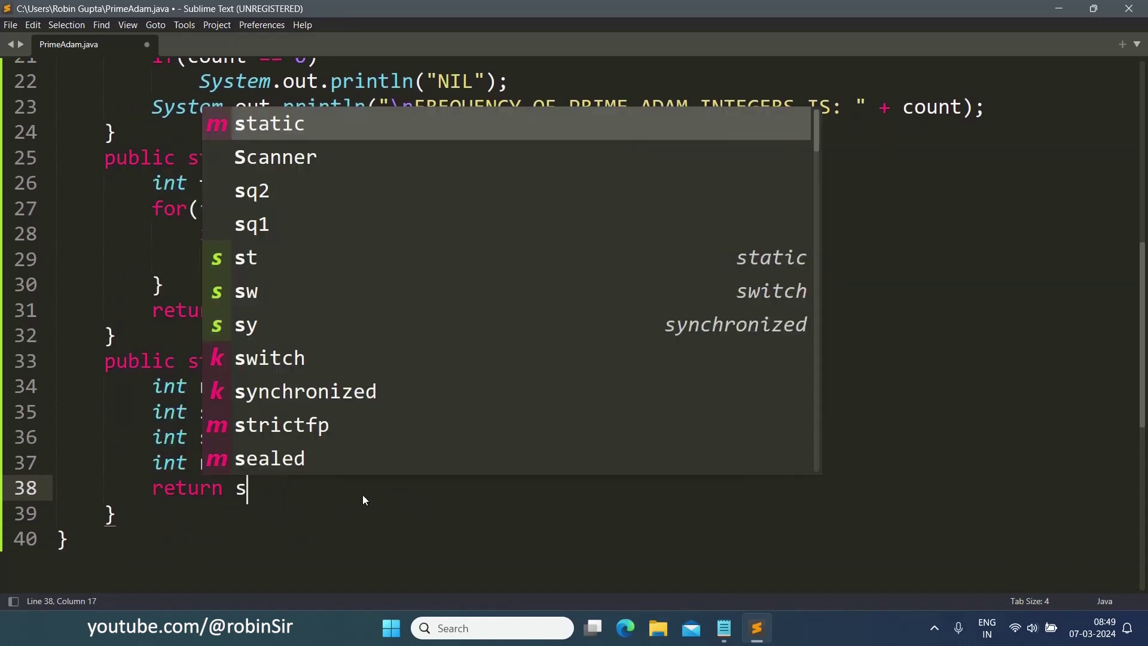
pyautogui.write('q1 ')
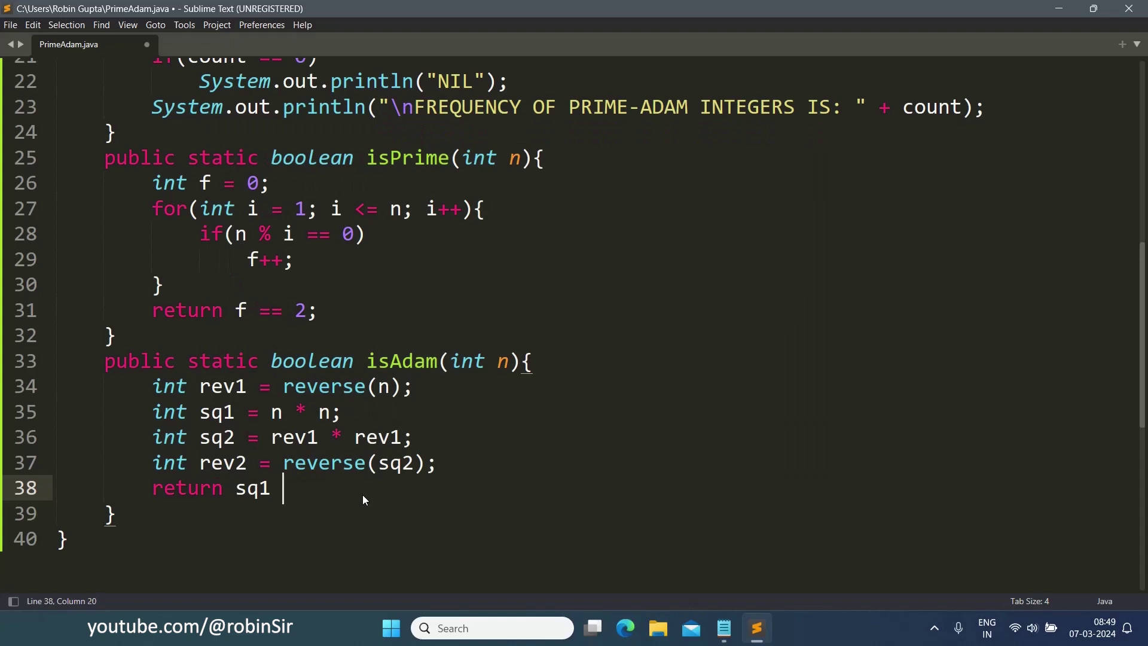
pyautogui.write('== ')
pyautogui.write('rev2;')
pyautogui.moveTo(199, 387); pyautogui.dragTo(404, 386)
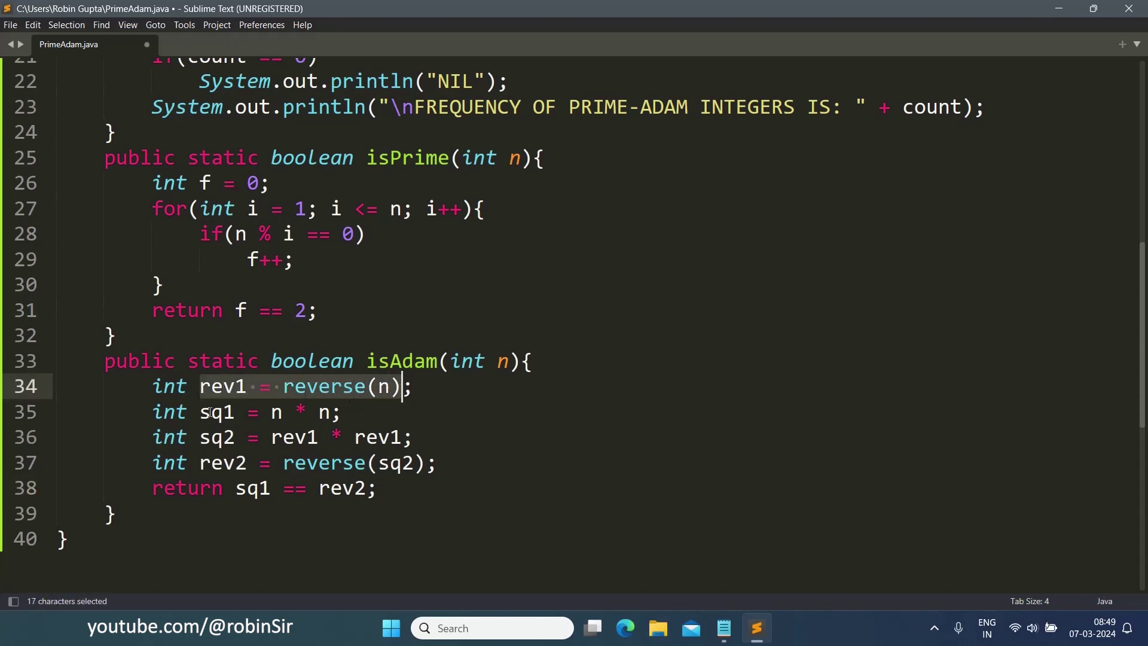
pyautogui.moveTo(199, 412); pyautogui.dragTo(335, 412)
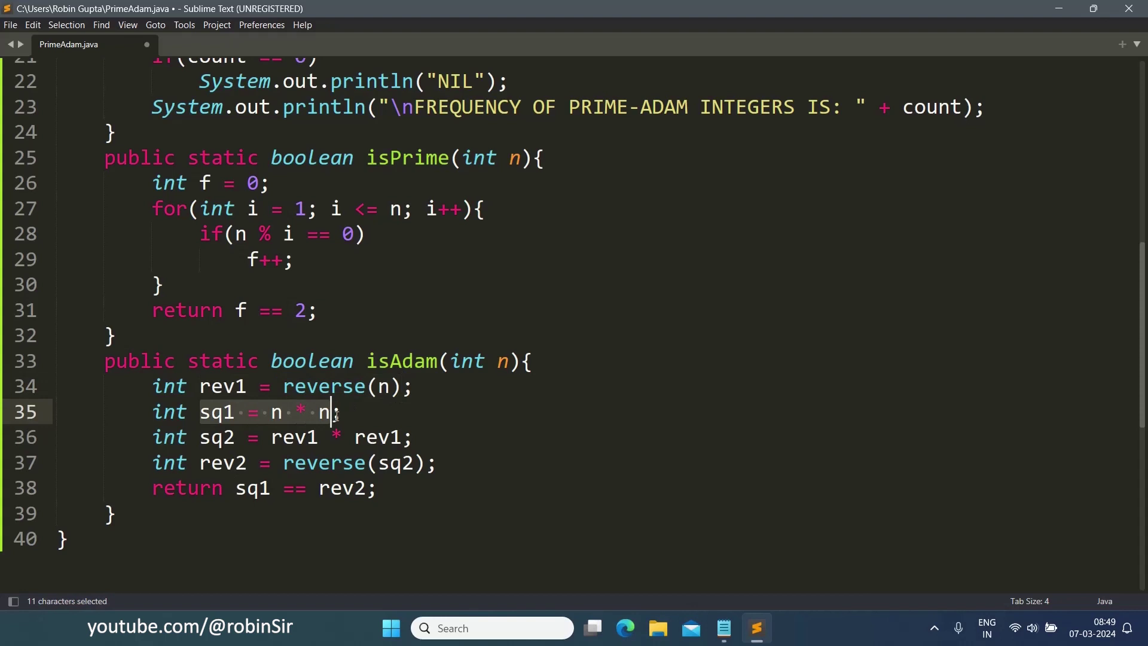
pyautogui.moveTo(199, 437); pyautogui.dragTo(404, 438)
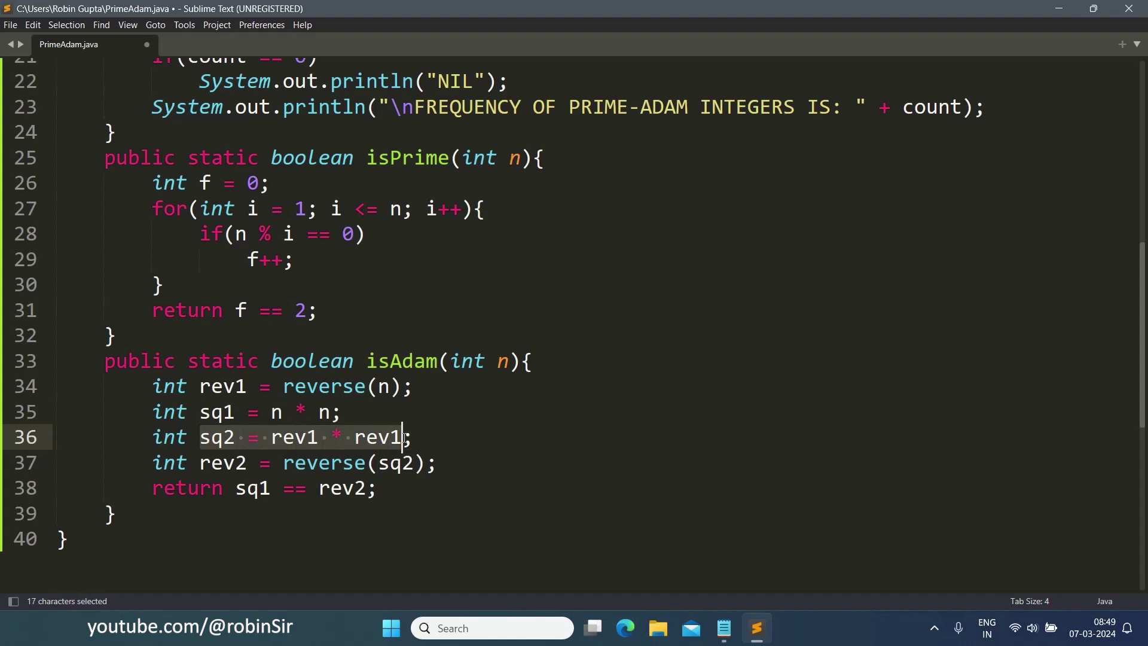
pyautogui.moveTo(200, 463); pyautogui.dragTo(440, 463)
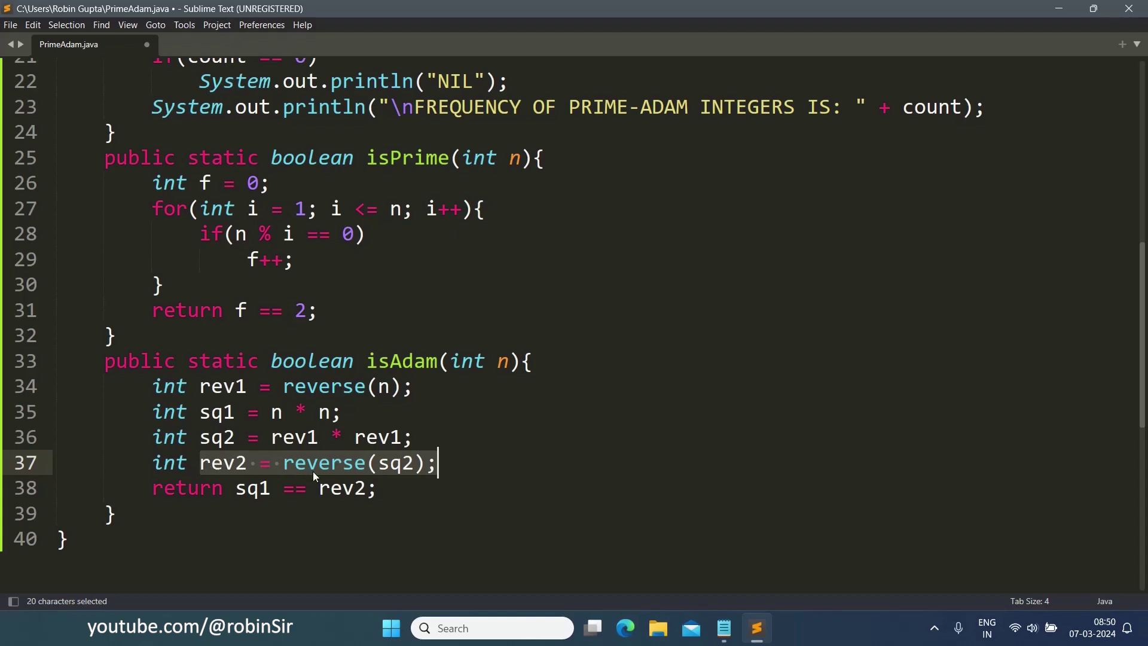
pyautogui.moveTo(318, 488); pyautogui.dragTo(381, 488)
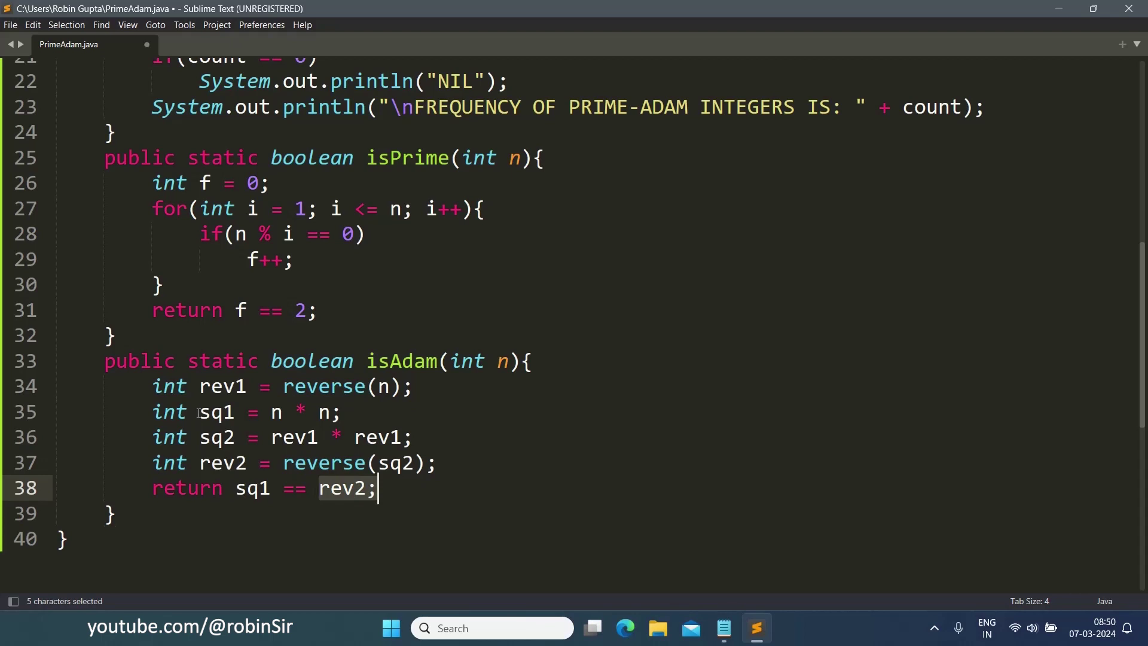
pyautogui.moveTo(200, 412); pyautogui.dragTo(339, 415)
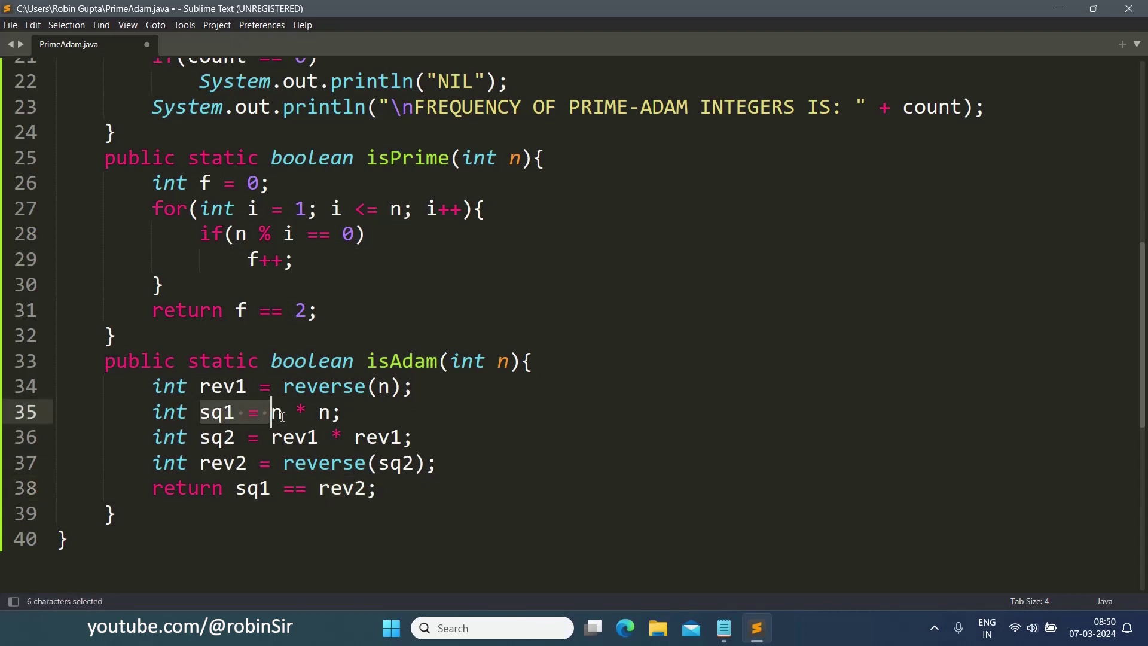
pyautogui.doubleClick(251, 489)
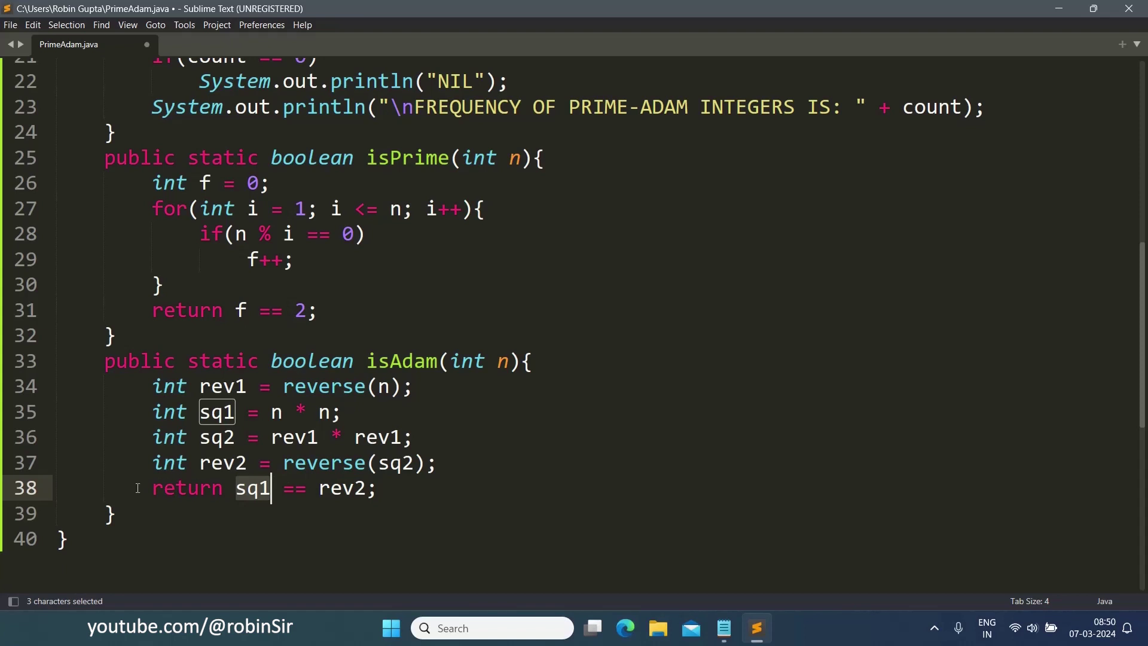
pyautogui.click(127, 513)
# Begin the reverse(int n) method below isAdam and initialise rev
pyautogui.press('Return')
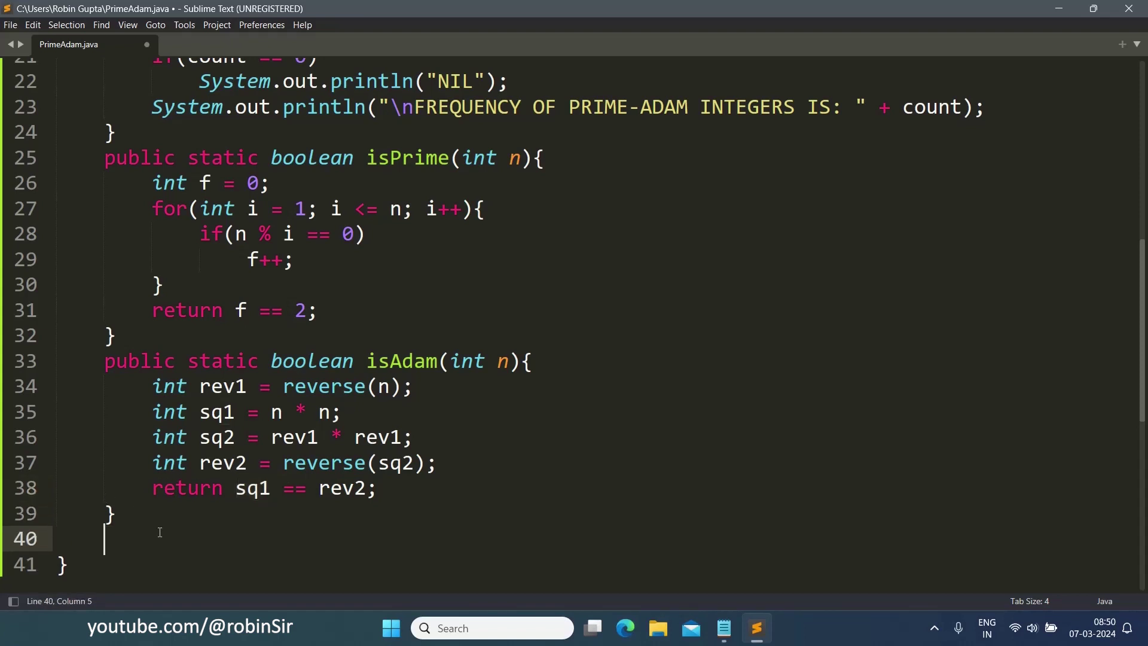
pyautogui.write('public ')
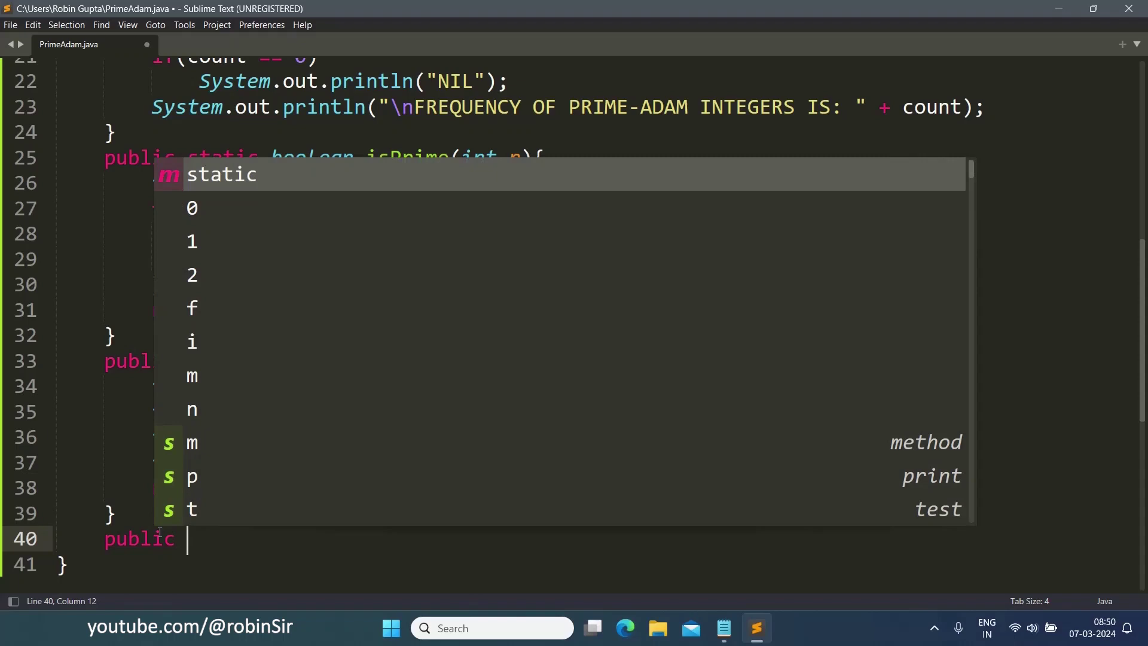
pyautogui.write('static int')
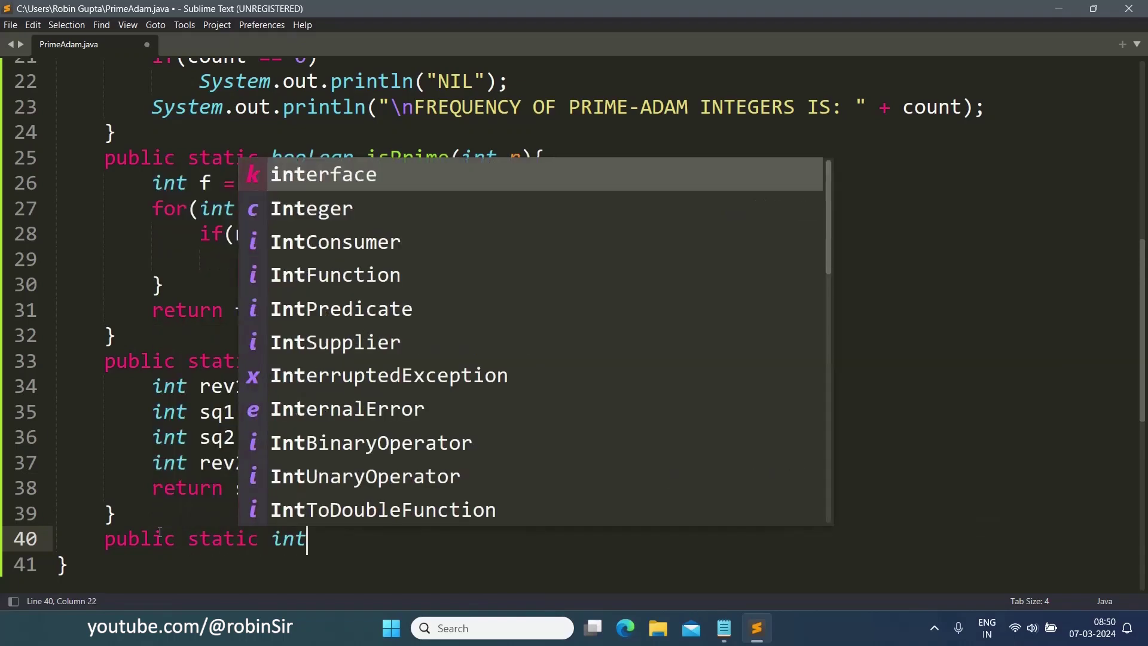
pyautogui.write(' reverse(')
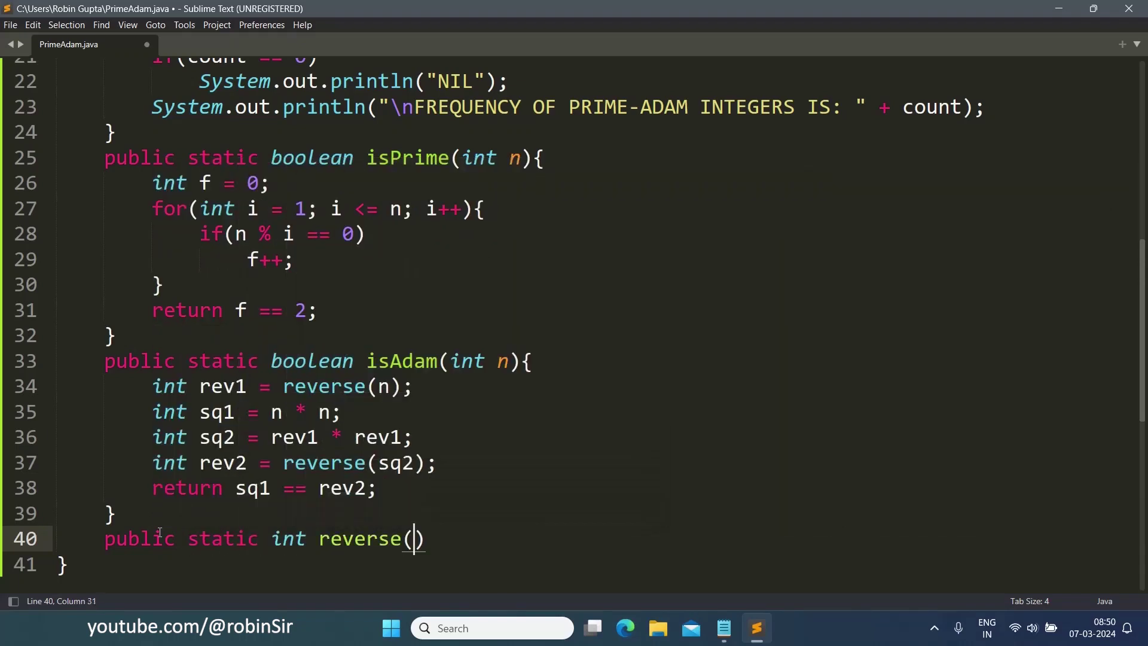
pyautogui.write('int n')
pyautogui.press('Right')
pyautogui.write('{')
pyautogui.press('Return')
pyautogui.write('int ')
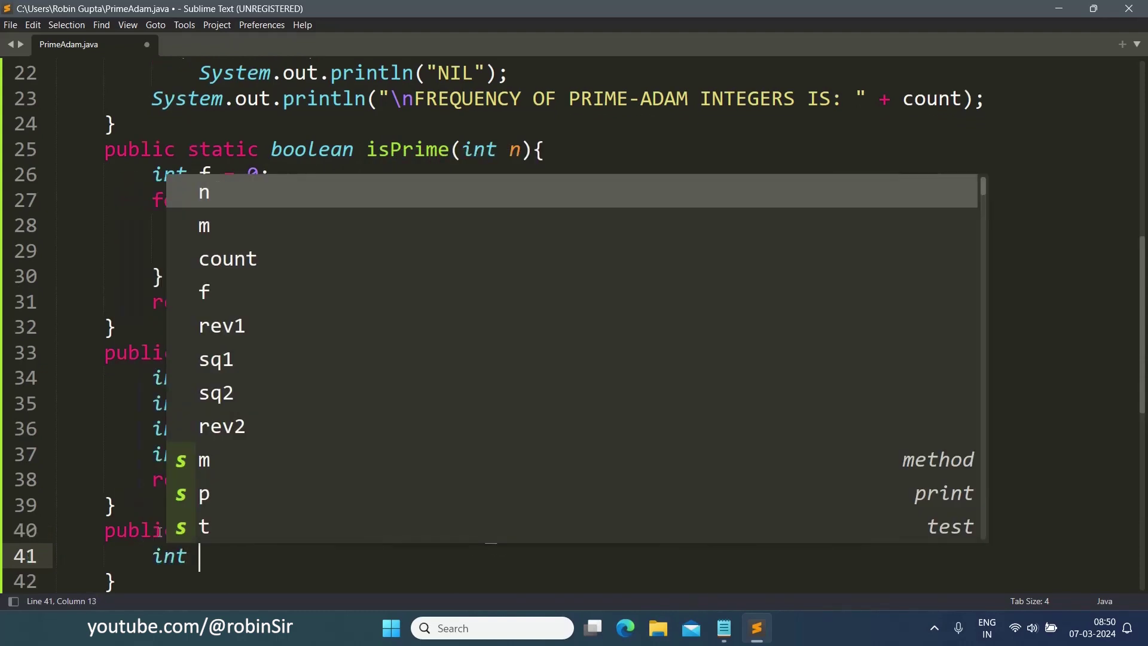
pyautogui.write('rev = 0;')
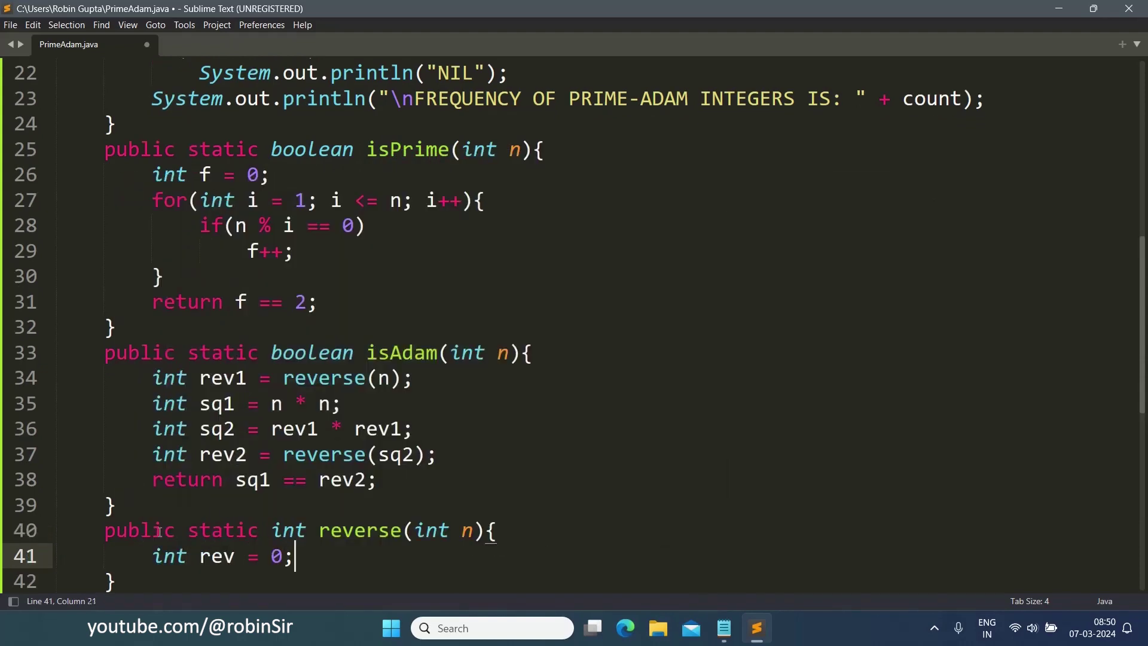
pyautogui.press('Return')
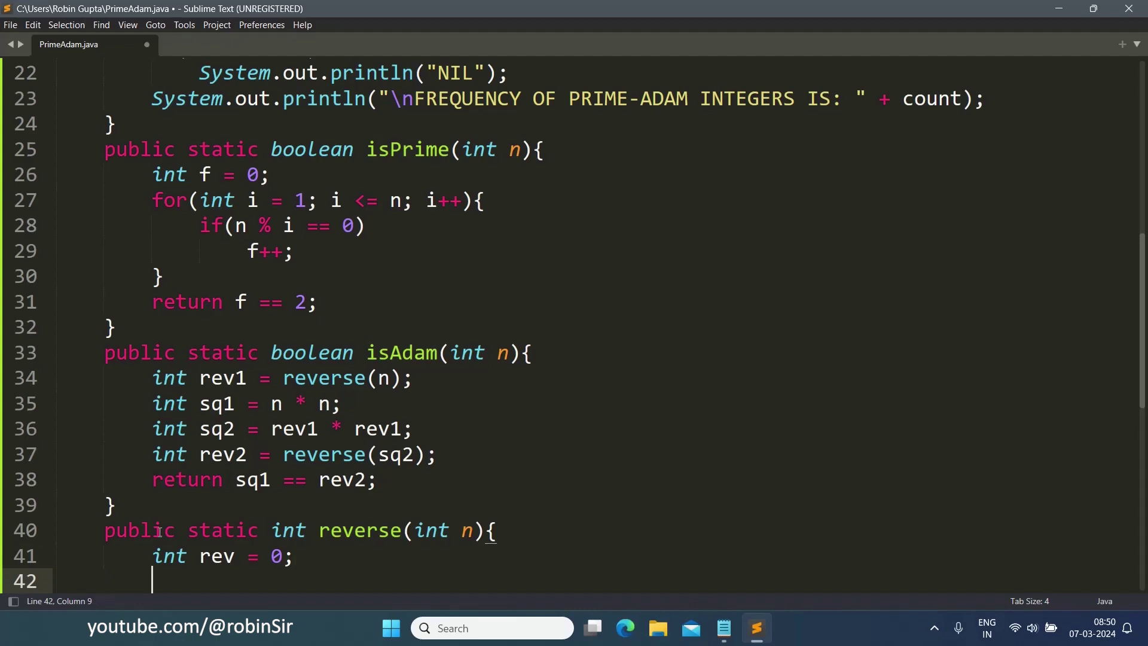
pyautogui.scroll(-2, 160, 530)
pyautogui.scroll(-1, 160, 530)
pyautogui.write('w')
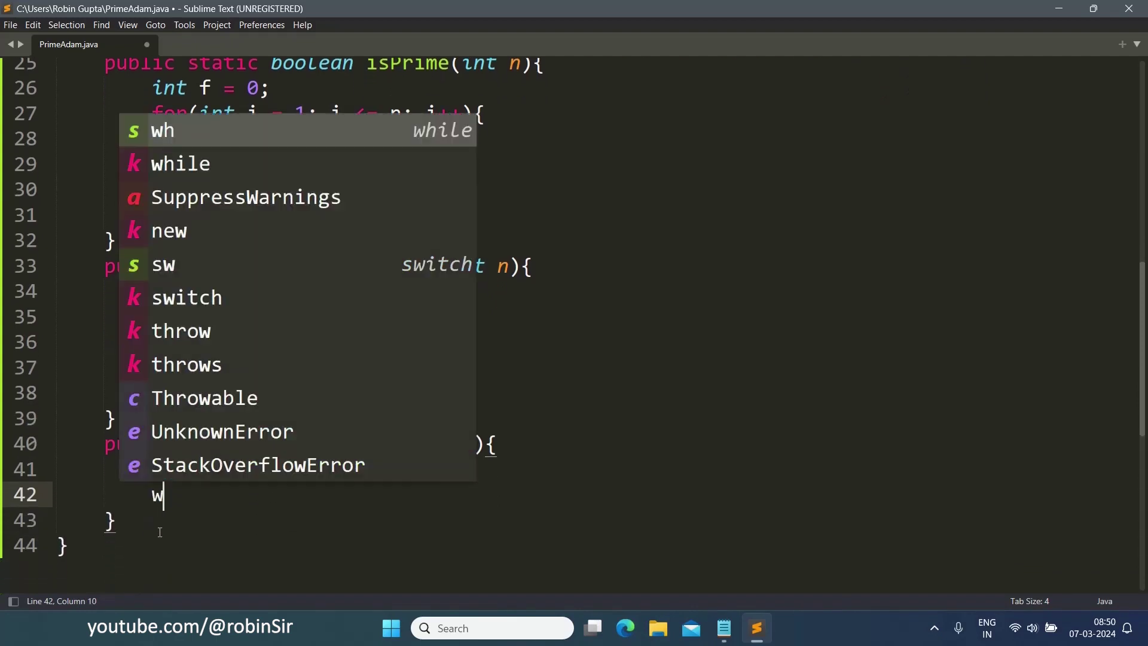
pyautogui.write('hile(n ')
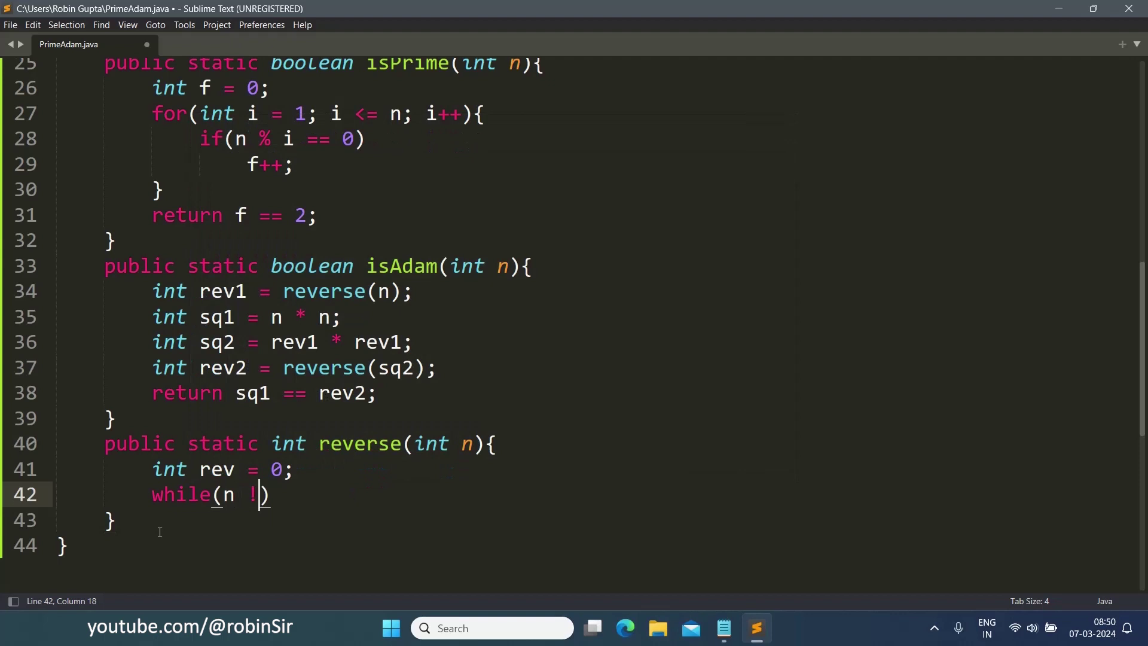
pyautogui.write('!= 0')
# Build rev digit by digit in a while loop, return it, save, and minimize the editor
pyautogui.press('Right')
pyautogui.write('{')
pyautogui.press('Return')
pyautogui.write('rev ')
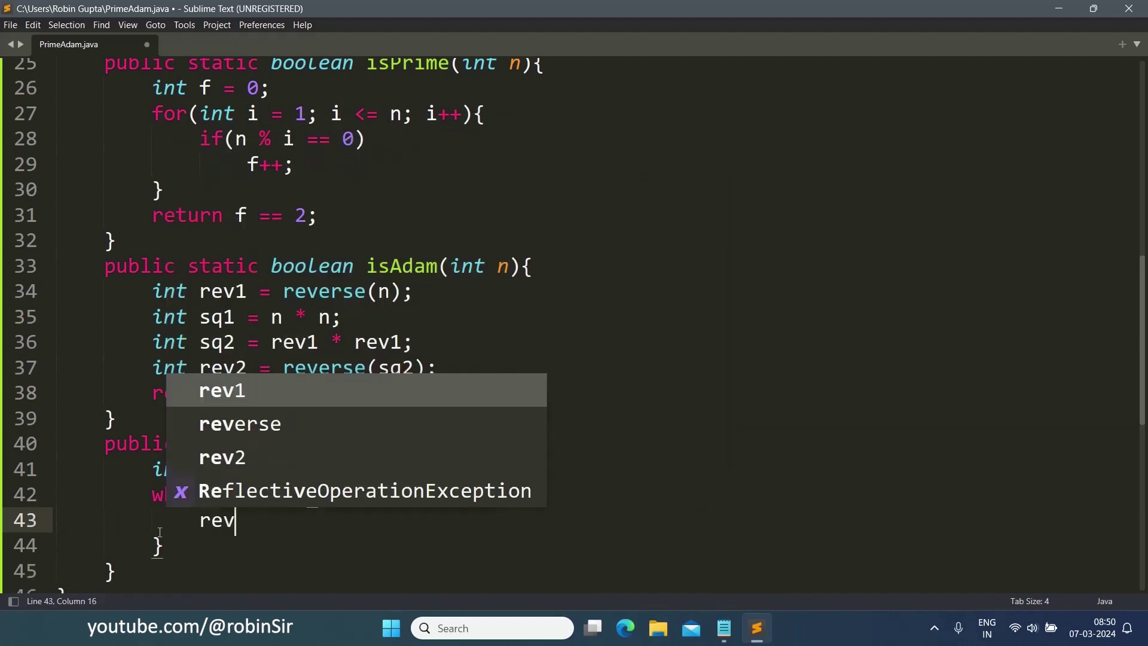
pyautogui.write('= rev %')
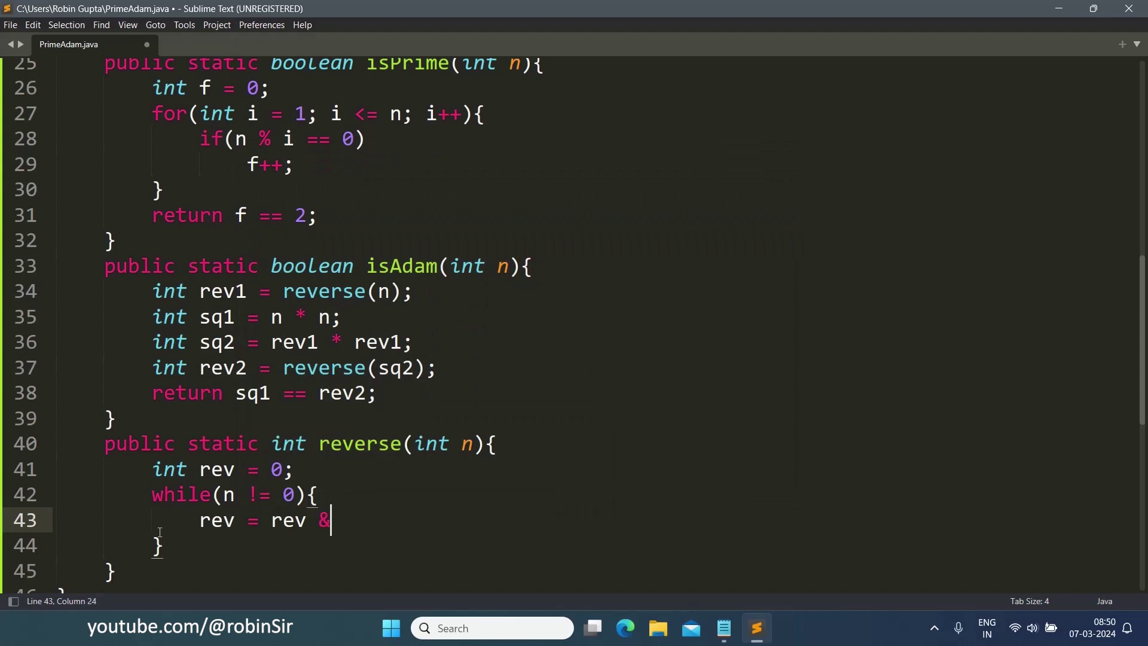
pyautogui.press('BackSpace')
pyautogui.write('* 10')
pyautogui.write('+ ')
pyautogui.write('n % 10')
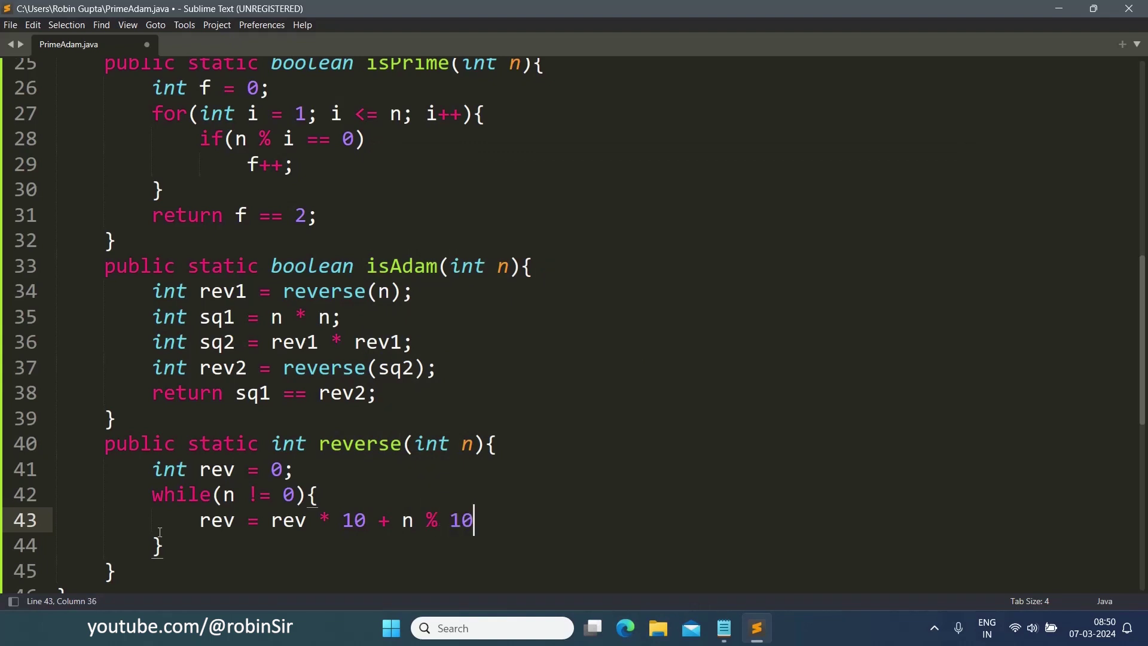
pyautogui.write(';')
pyautogui.press('Return')
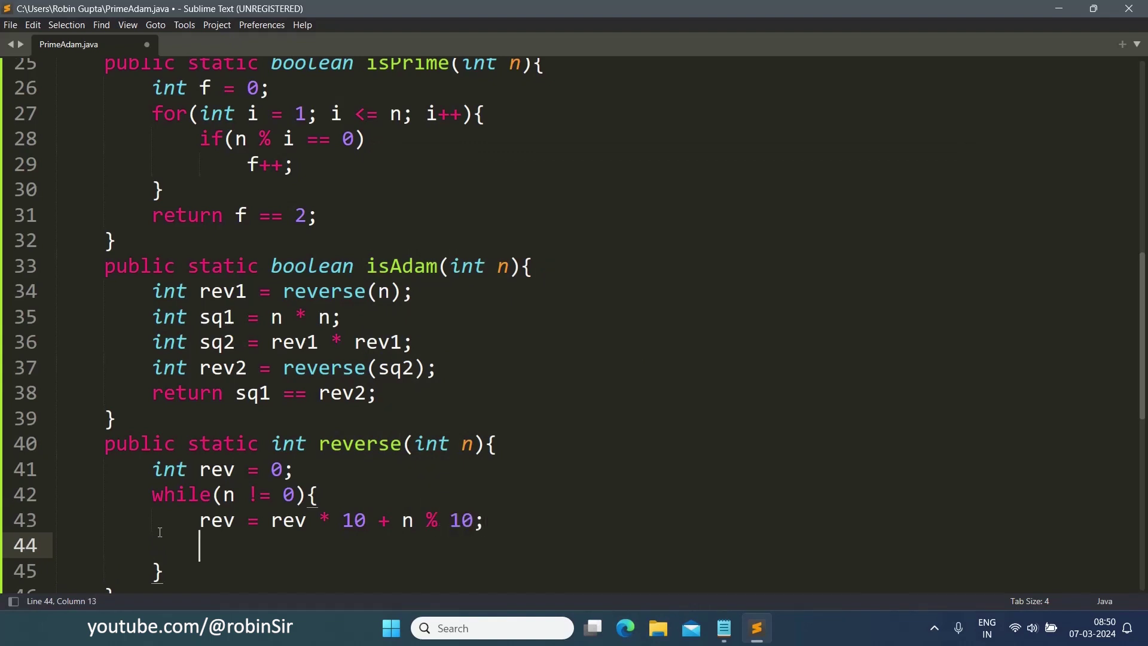
pyautogui.write('n /= ')
pyautogui.write('10;')
pyautogui.scroll(-3, 161, 533)
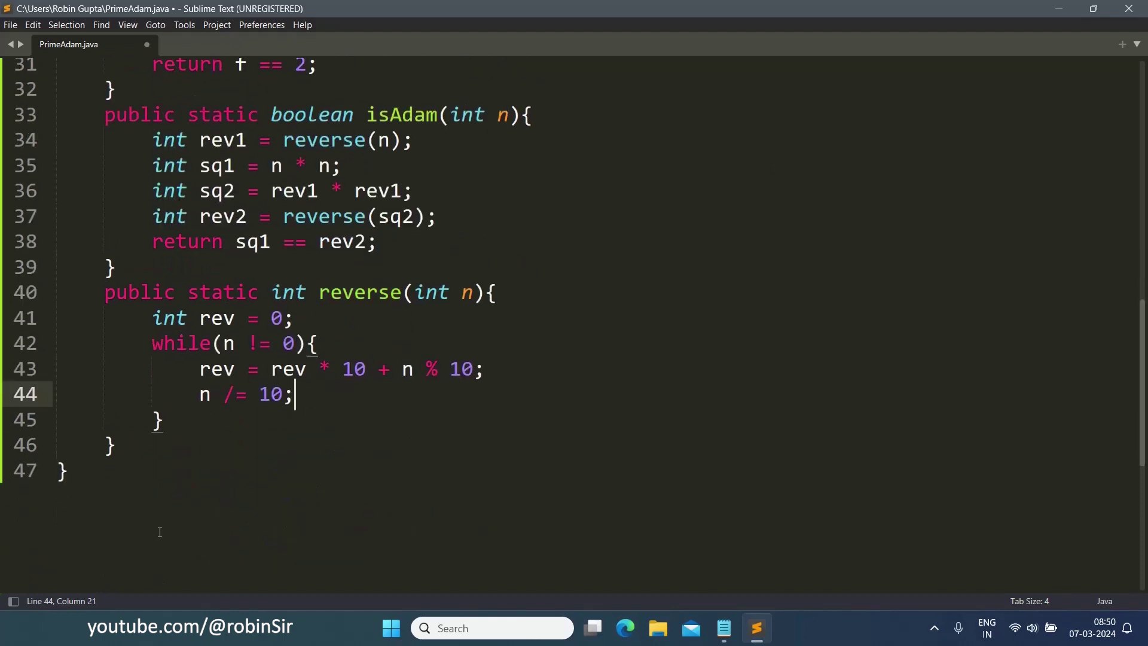
pyautogui.scroll(-3, 160, 533)
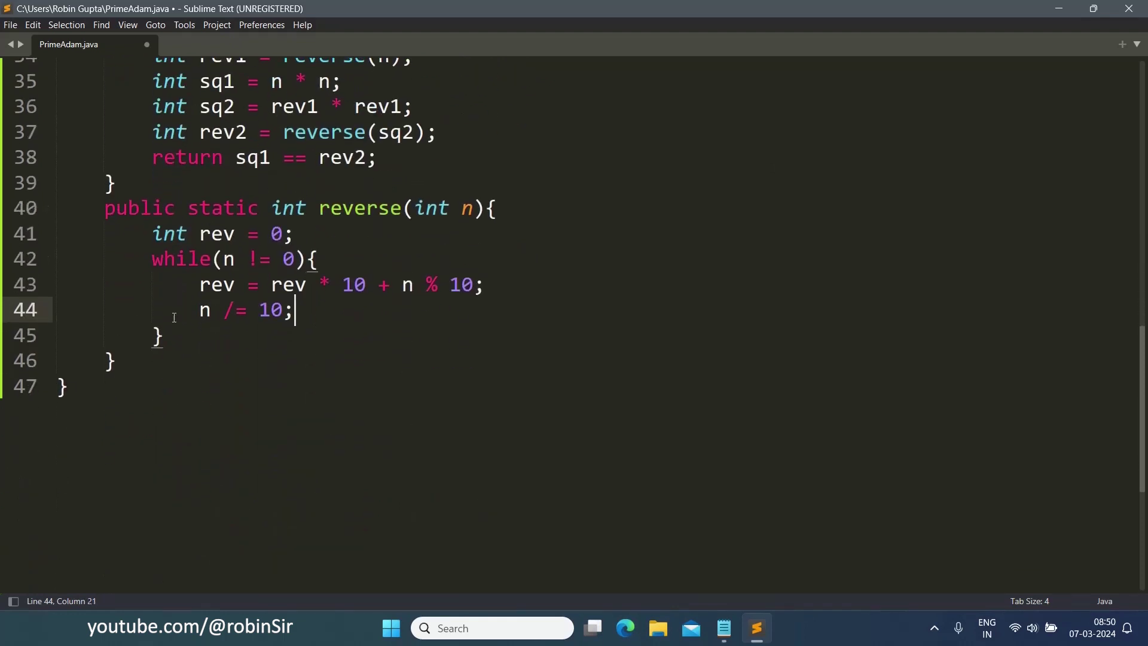
pyautogui.click(185, 338)
pyautogui.press('Return')
pyautogui.write('ret')
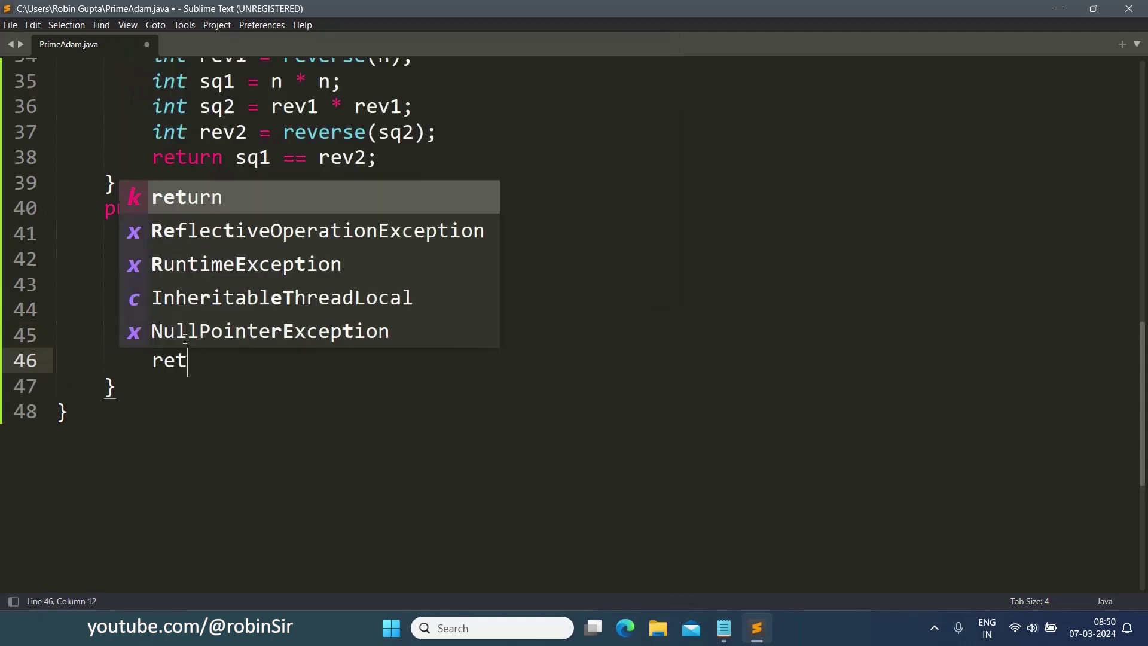
pyautogui.write('urn rev;')
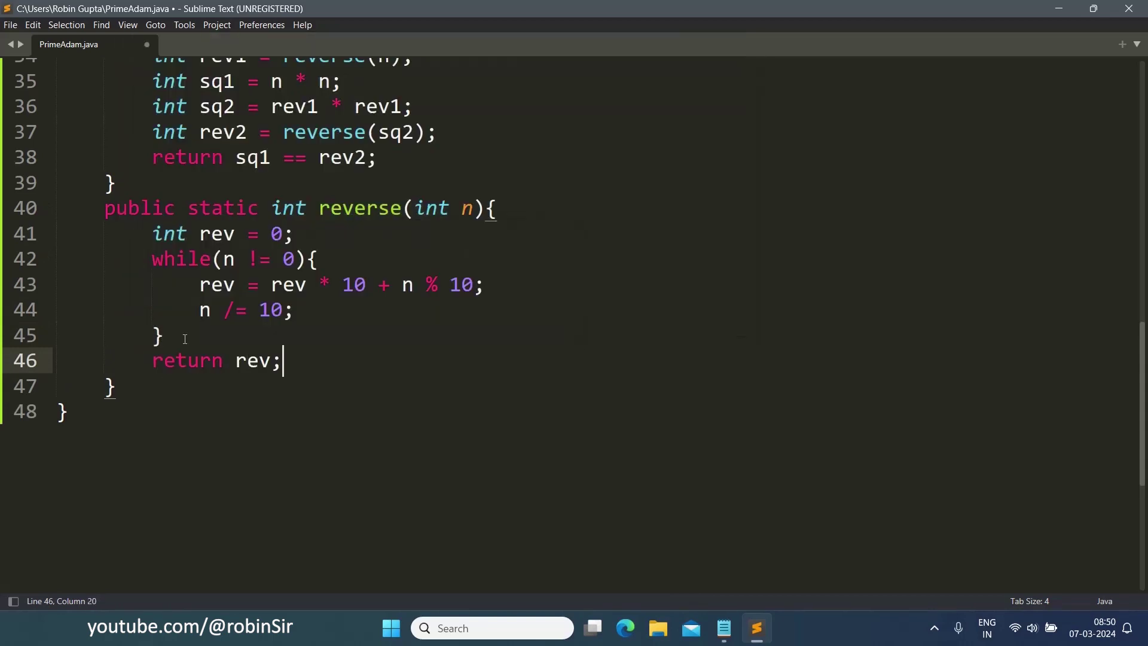
pyautogui.hotkey('ctrl', 's')
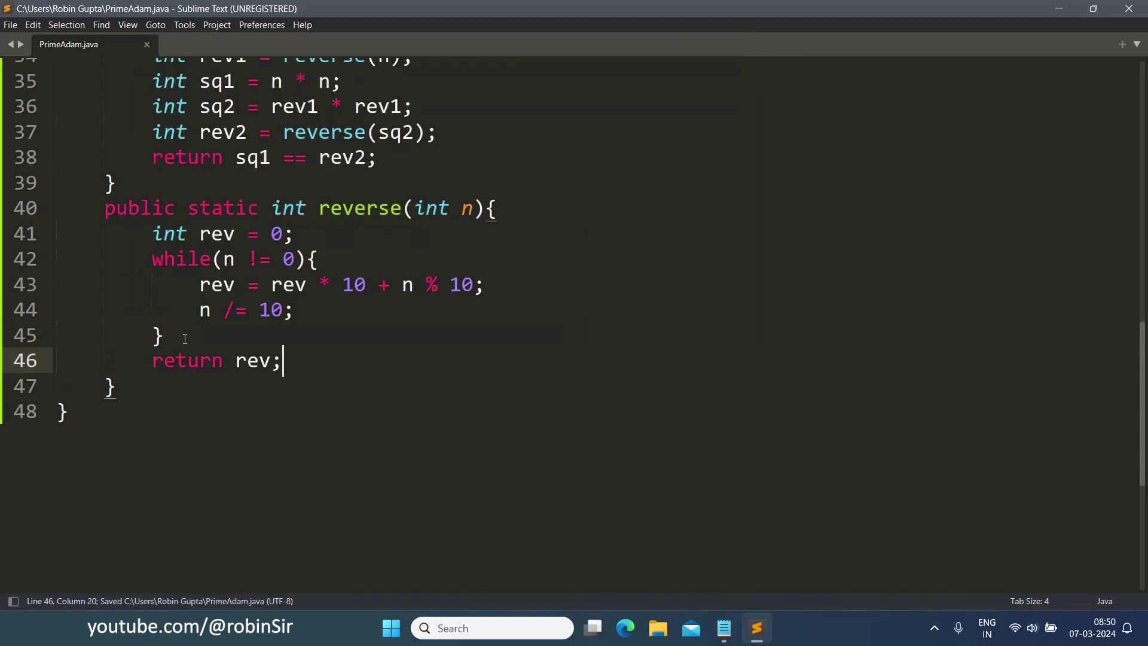
pyautogui.scroll(6, 501, 326)
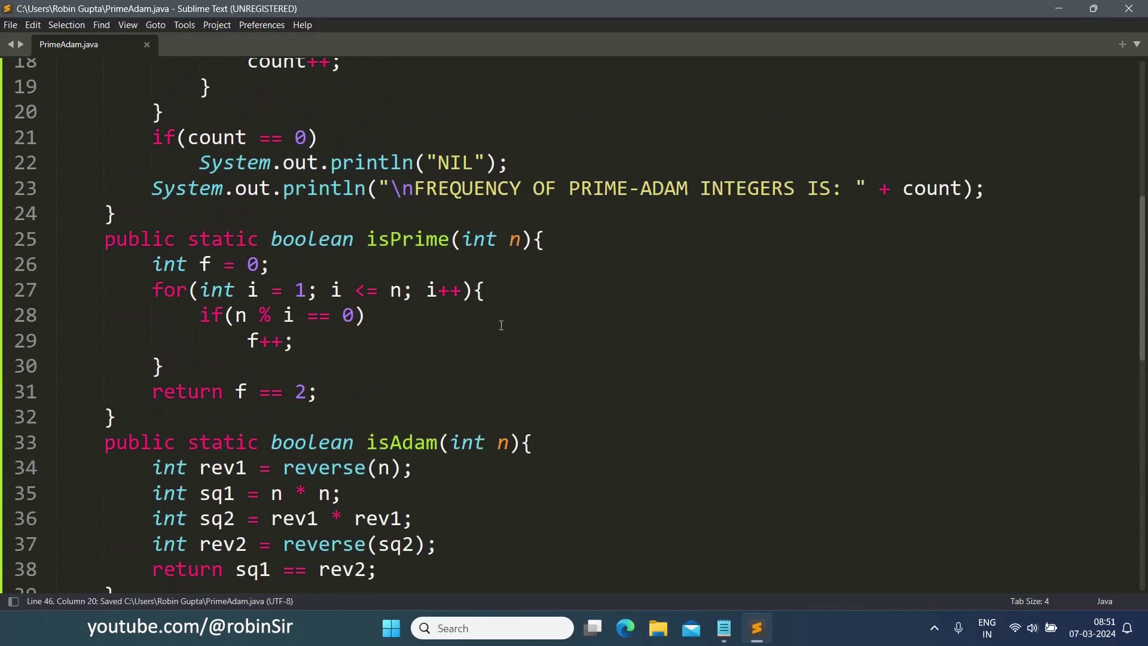
pyautogui.scroll(3, 500, 326)
pyautogui.scroll(1, 501, 327)
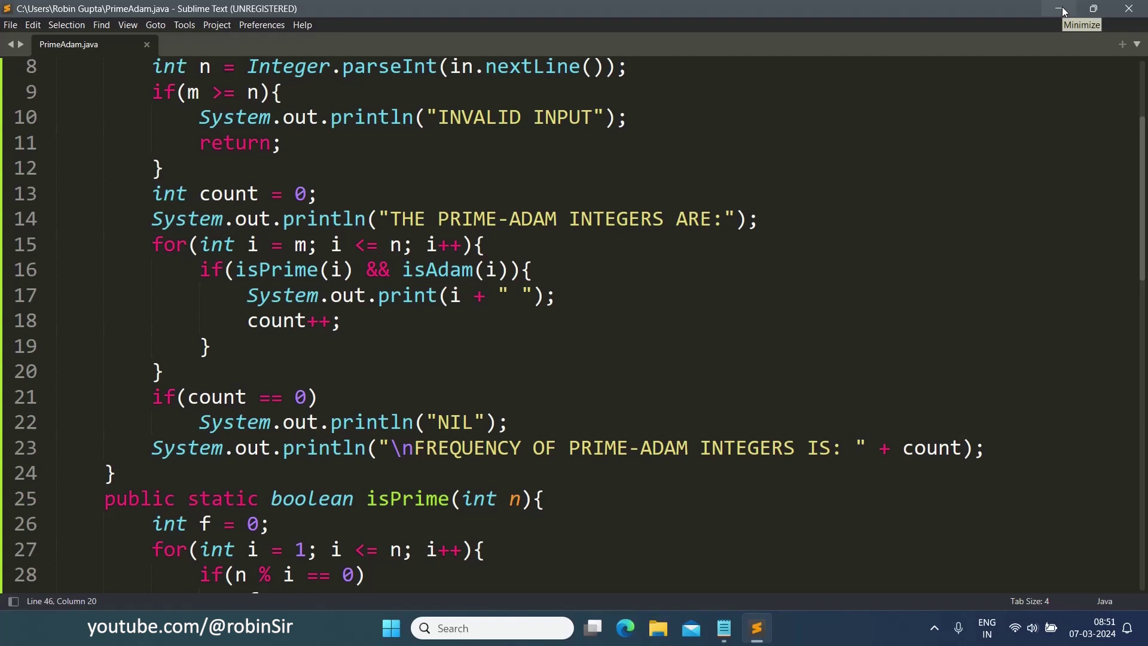
pyautogui.click(1064, 11)
pyautogui.write('a')
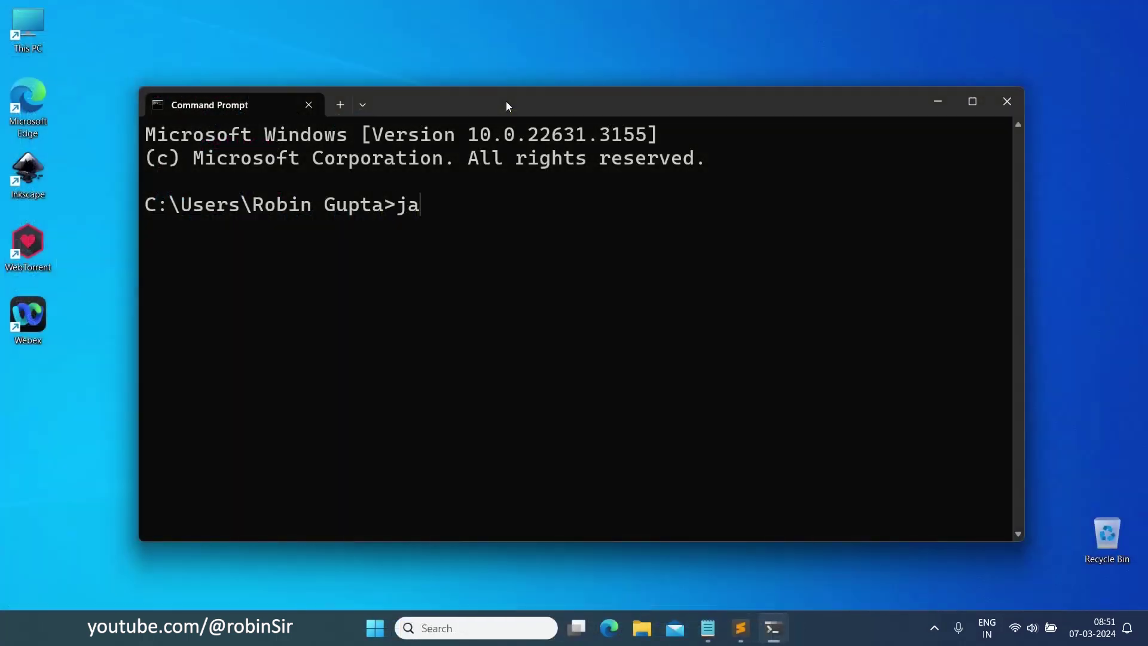
pyautogui.write('va Pri')
pyautogui.write('me')
# Run java PrimeAdam.java with m = 5 and n = 100, listing 11 13 31 with frequency 3
pyautogui.press('Tab')
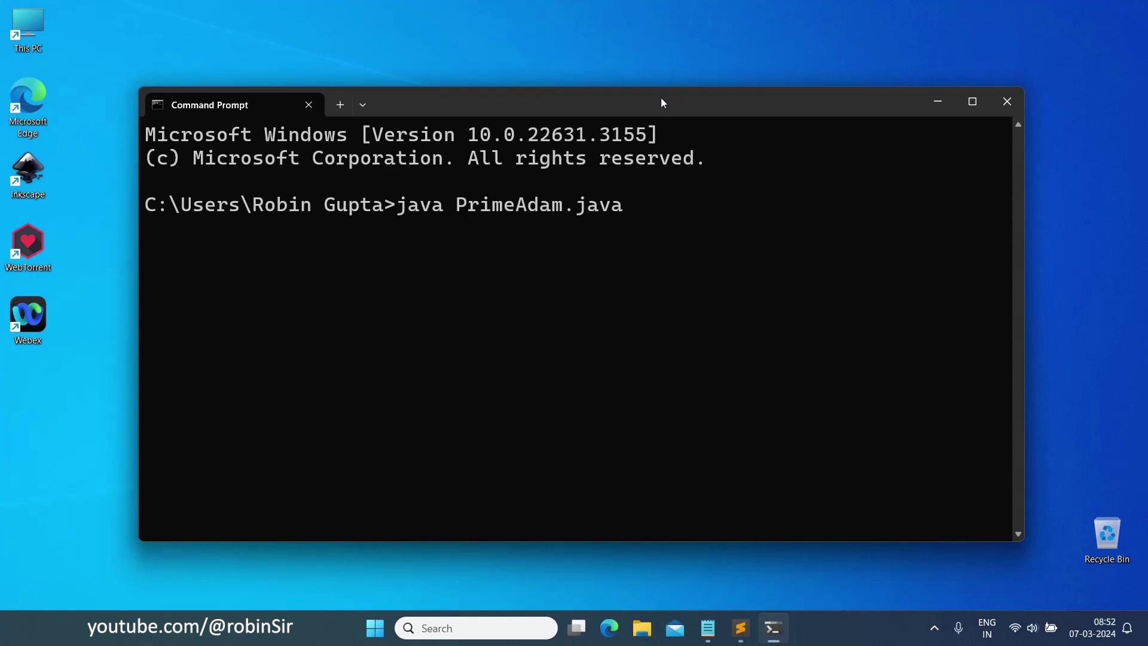
pyautogui.press('Return')
pyautogui.write('5')
pyautogui.press('Return')
pyautogui.write('100')
pyautogui.press('Return')
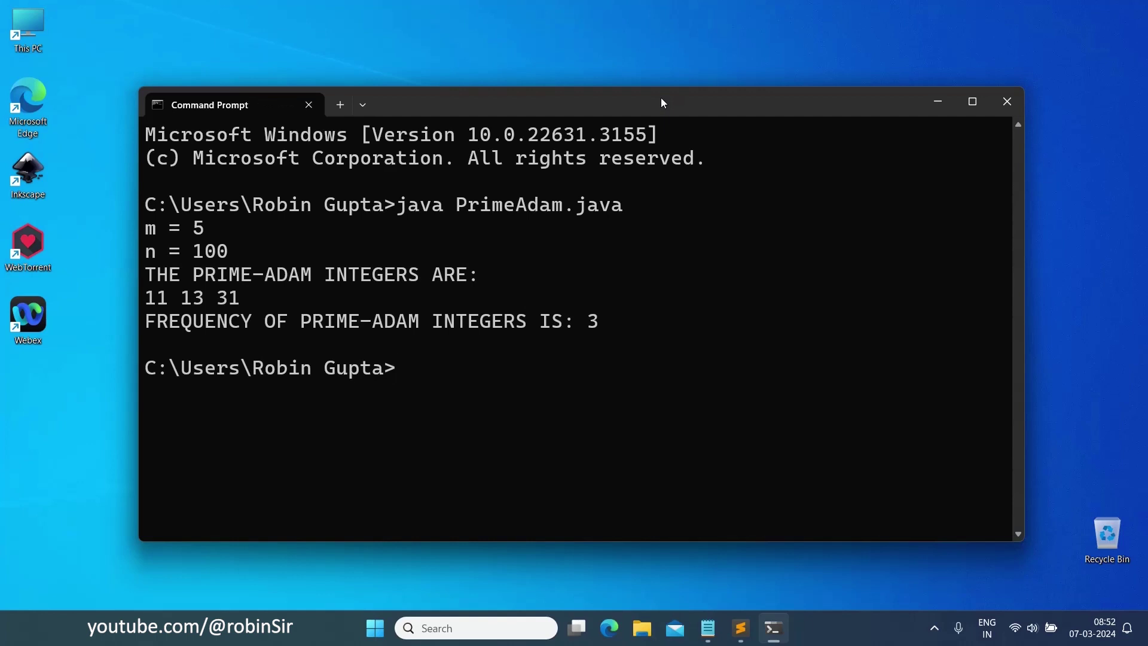
# Rerun the program for m = 100 and n = 200, giving 101 103 113
pyautogui.press('Up')
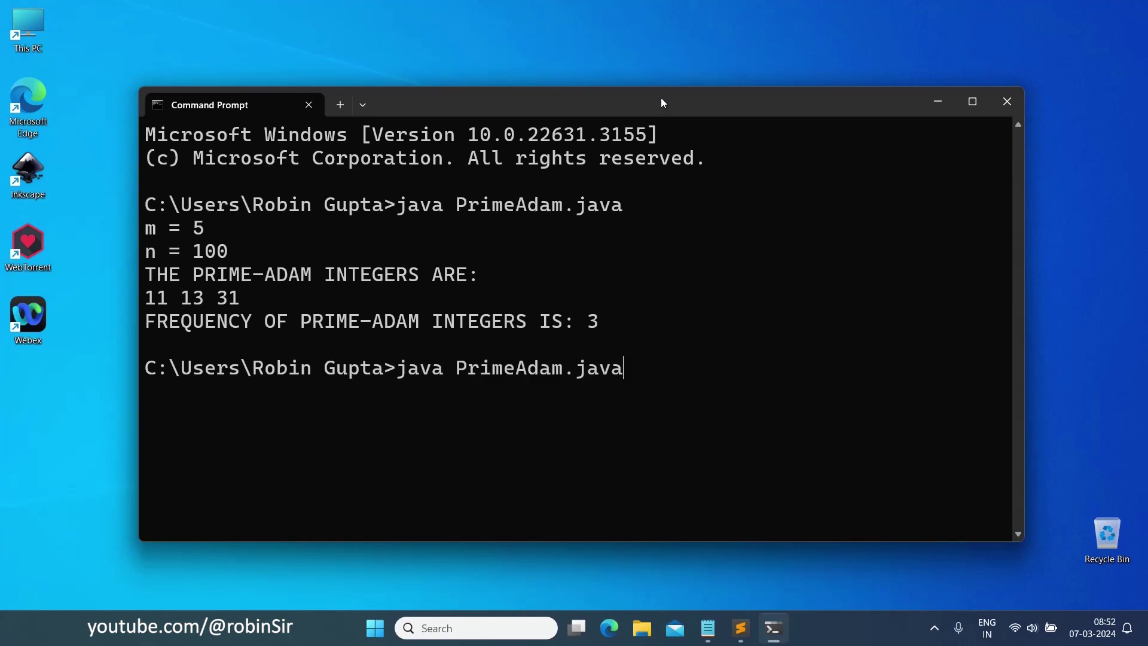
pyautogui.press('Return')
pyautogui.write('10')
pyautogui.write('0')
pyautogui.press('Return')
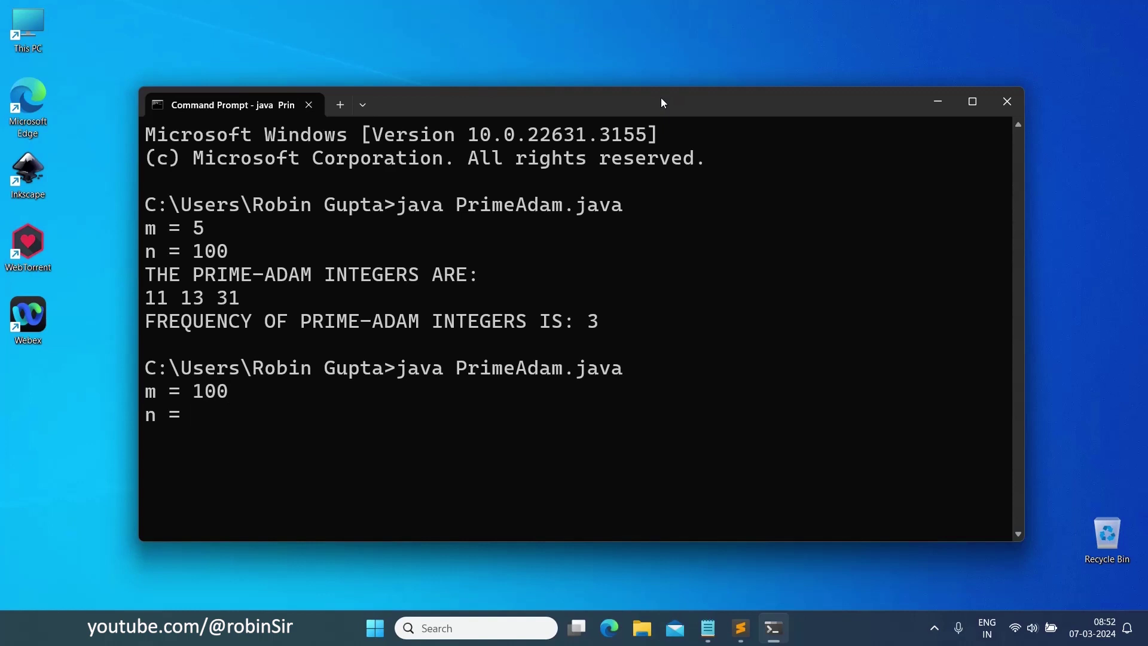
pyautogui.write('200')
pyautogui.press('Return')
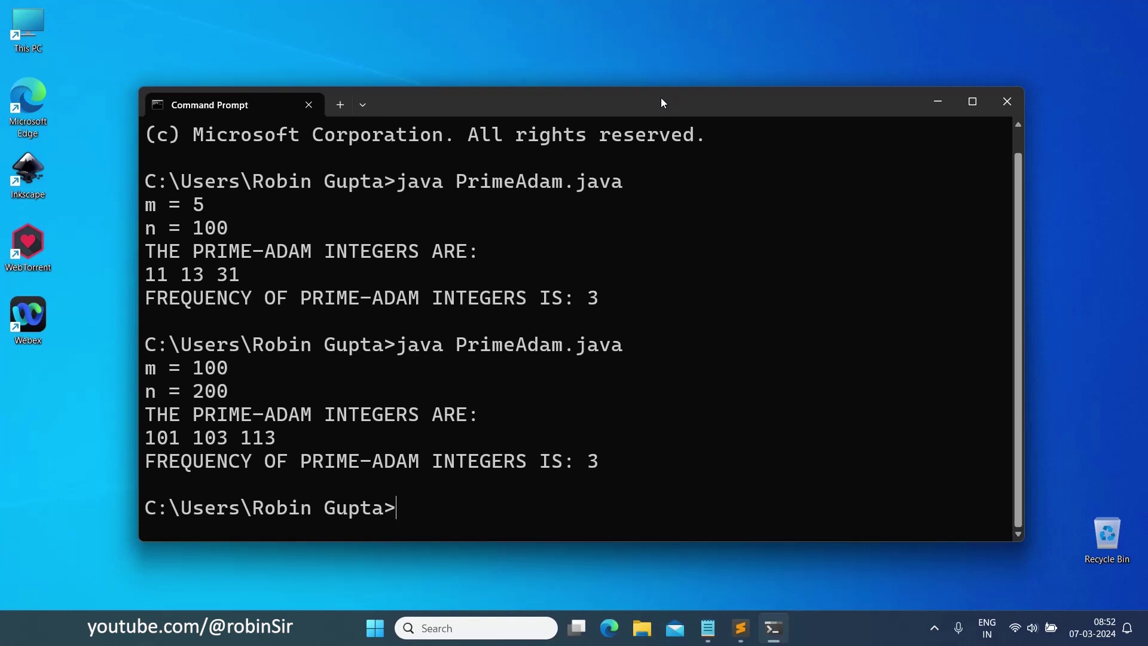
pyautogui.write('java PrimeAdam.java')
# Run the program for m = 50 and n = 70, printing NIL with frequency 0
pyautogui.press('Return')
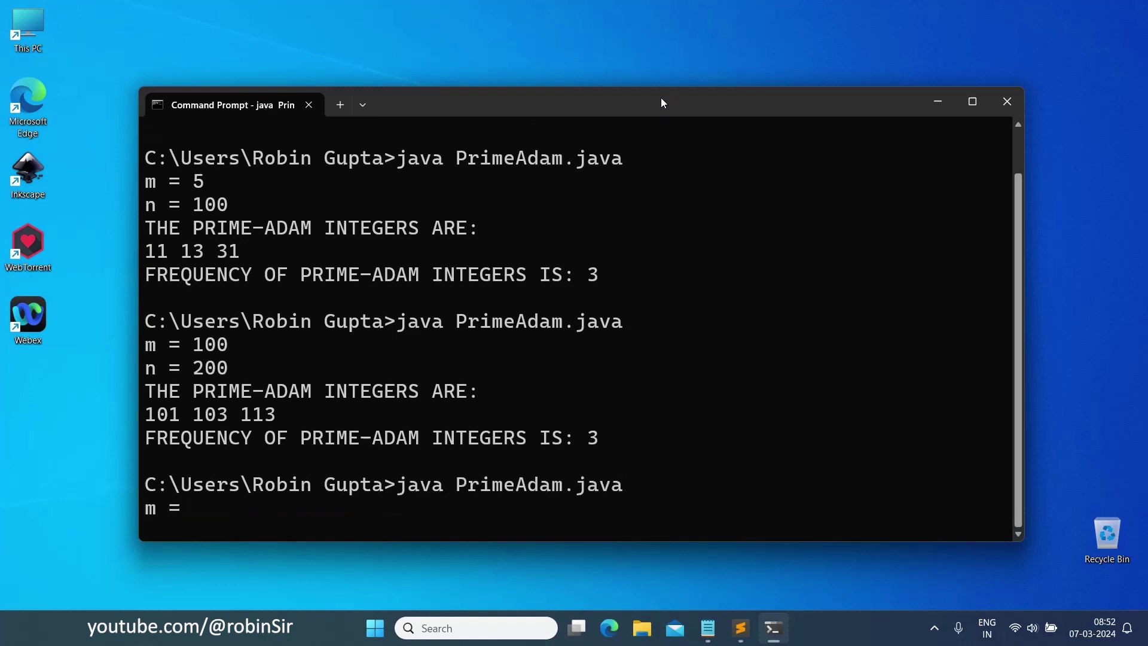
pyautogui.write('50')
pyautogui.press('Return')
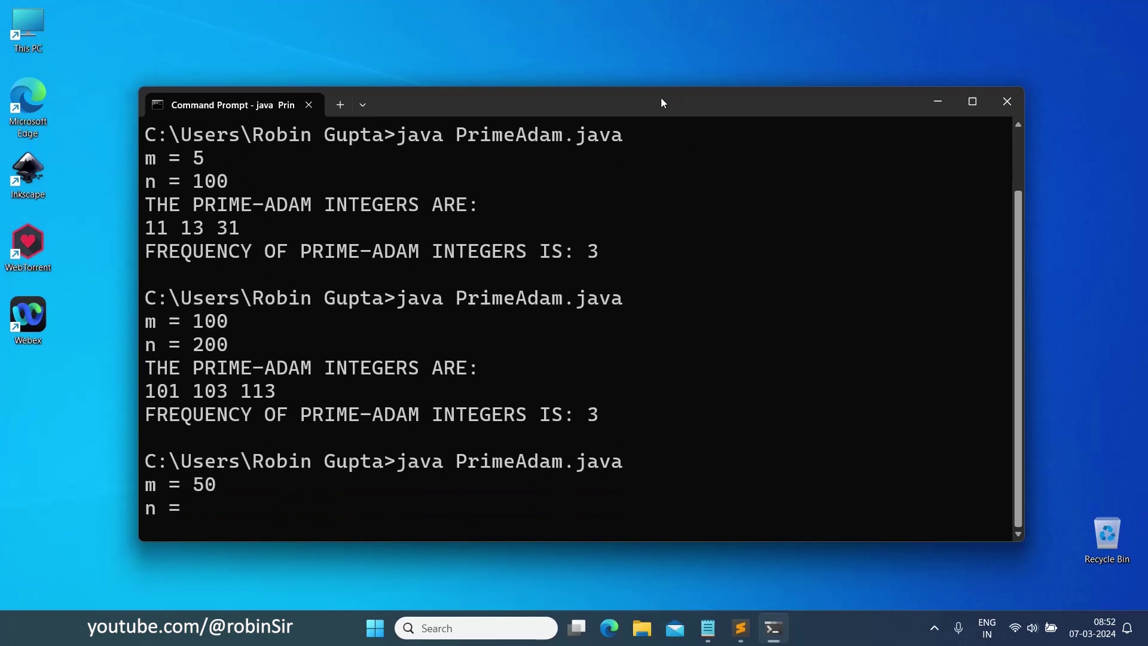
pyautogui.write('70')
pyautogui.press('Return')
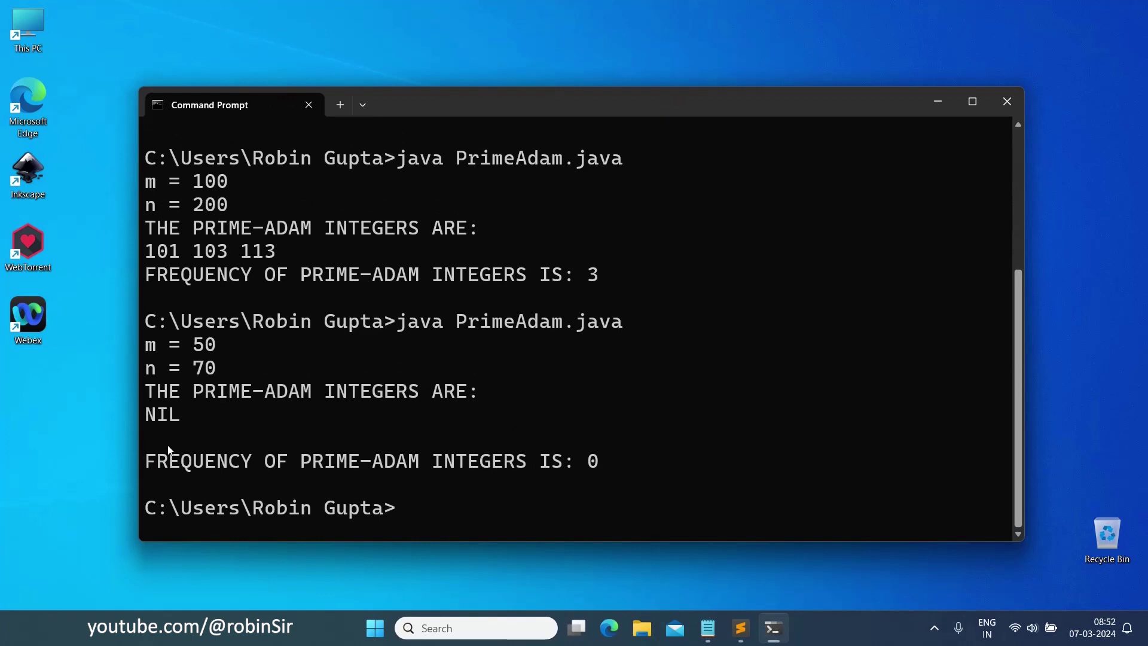
# Change println to print for the NIL message on line 22, save, and minimize Sublime Text
pyautogui.click(708, 628)
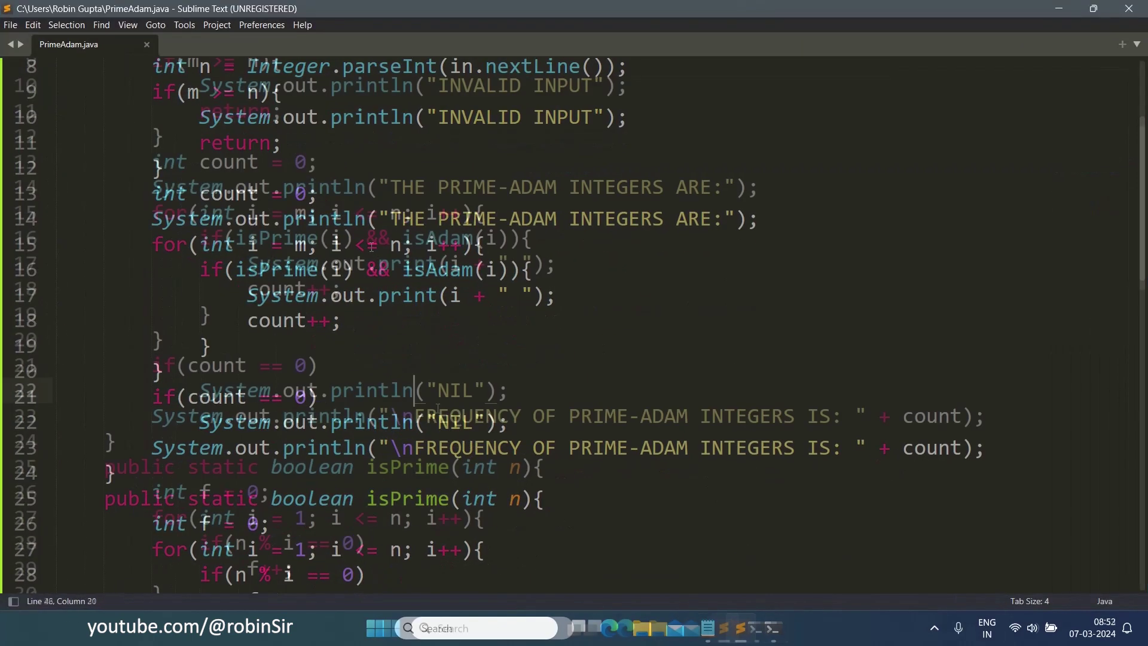
pyautogui.press('BackSpace')
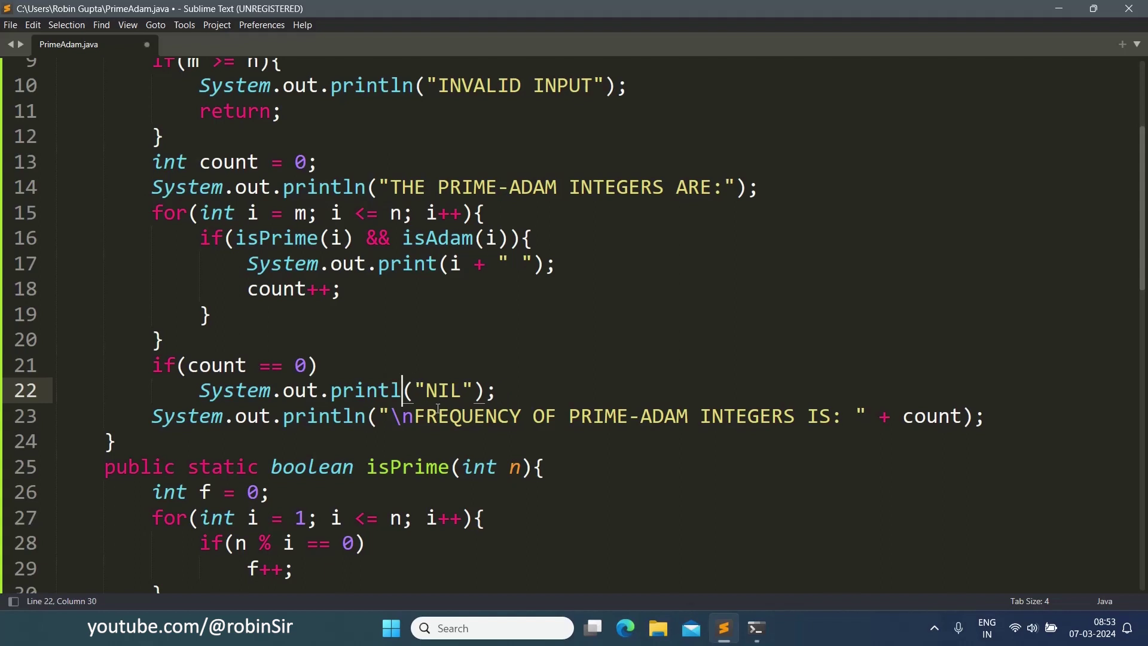
pyautogui.press('BackSpace')
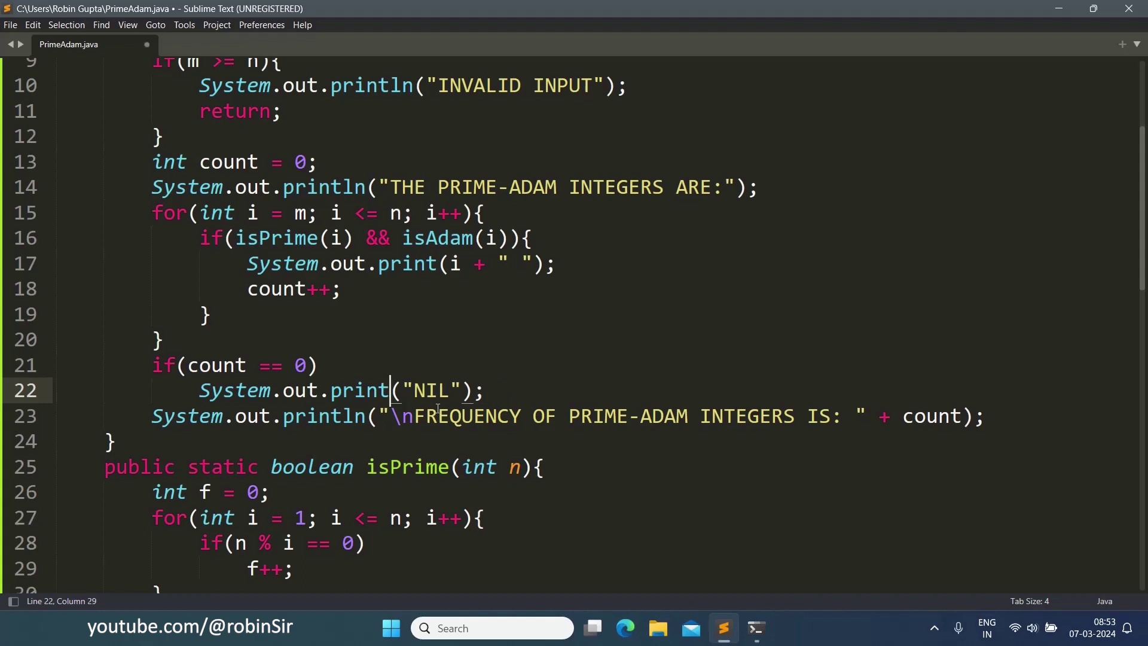
pyautogui.hotkey('ctrl', 's')
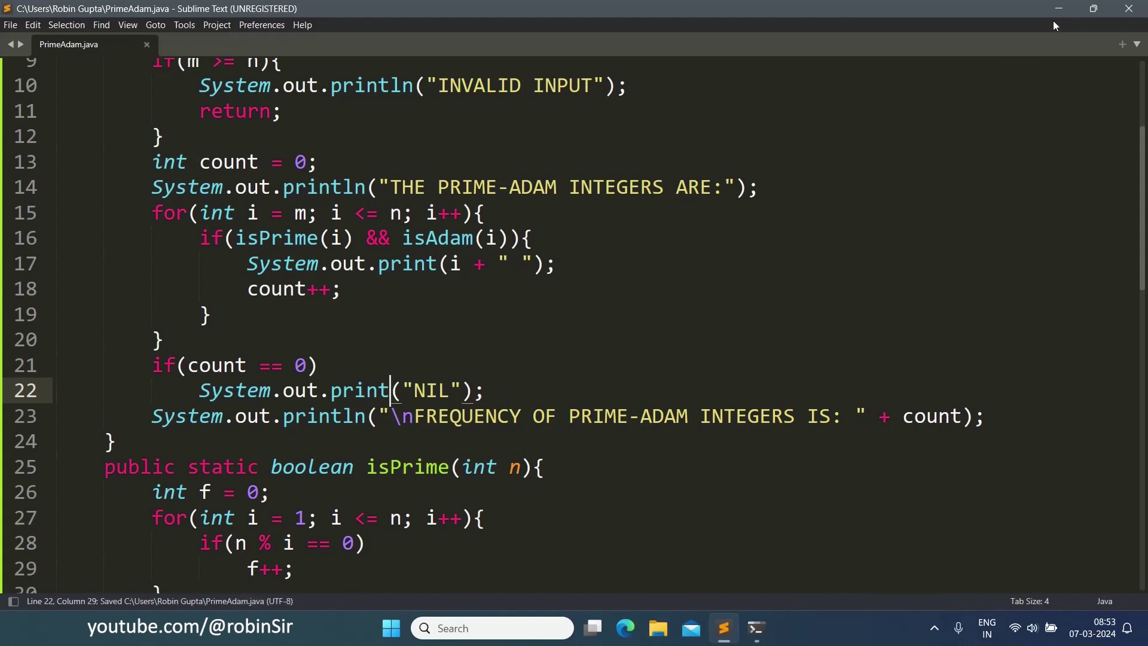
pyautogui.click(1060, 9)
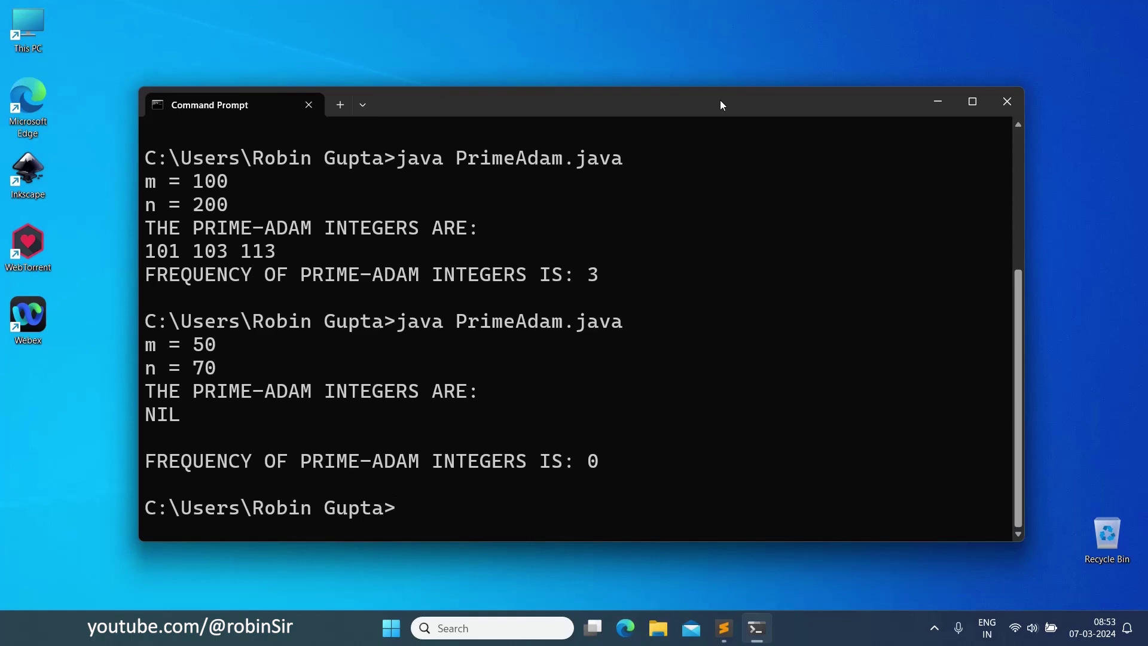
# Rerun the program for 50–70, now printing NIL directly followed by frequency 0
pyautogui.press('Up')
pyautogui.press('Return')
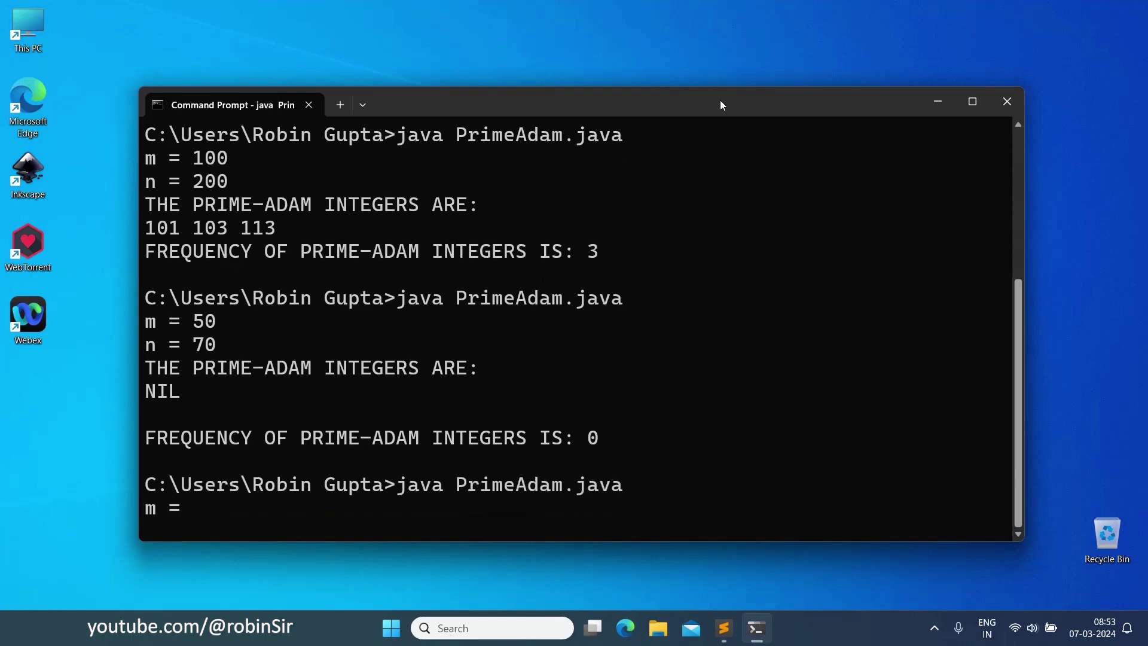
pyautogui.write('50')
pyautogui.press('Return')
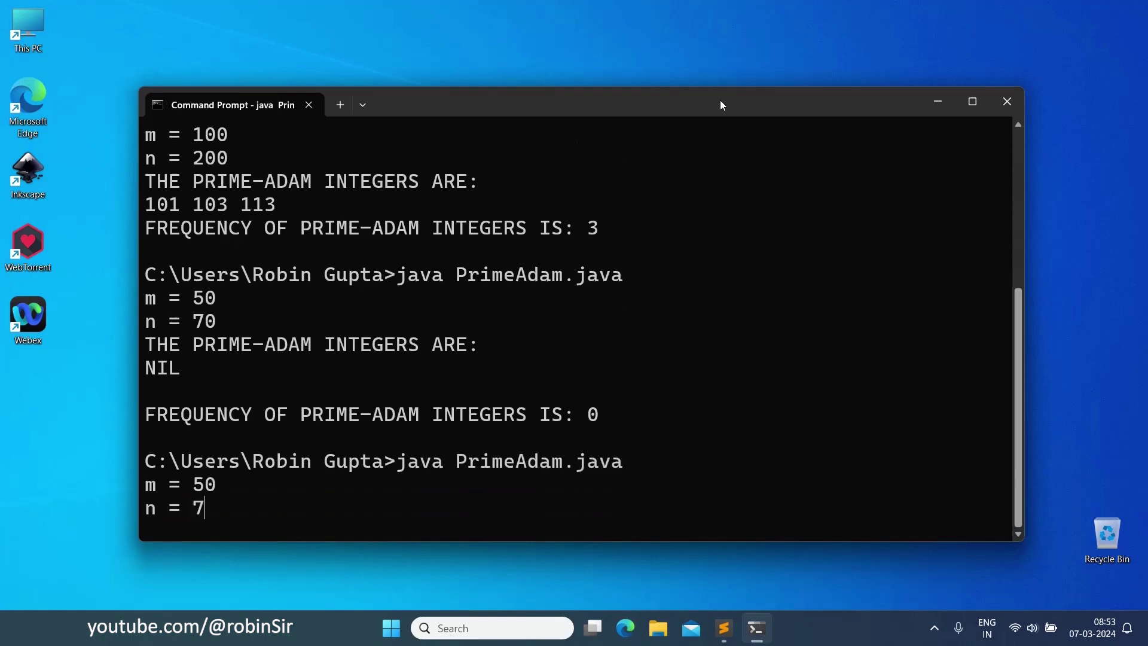
pyautogui.write('70')
pyautogui.press('Return')
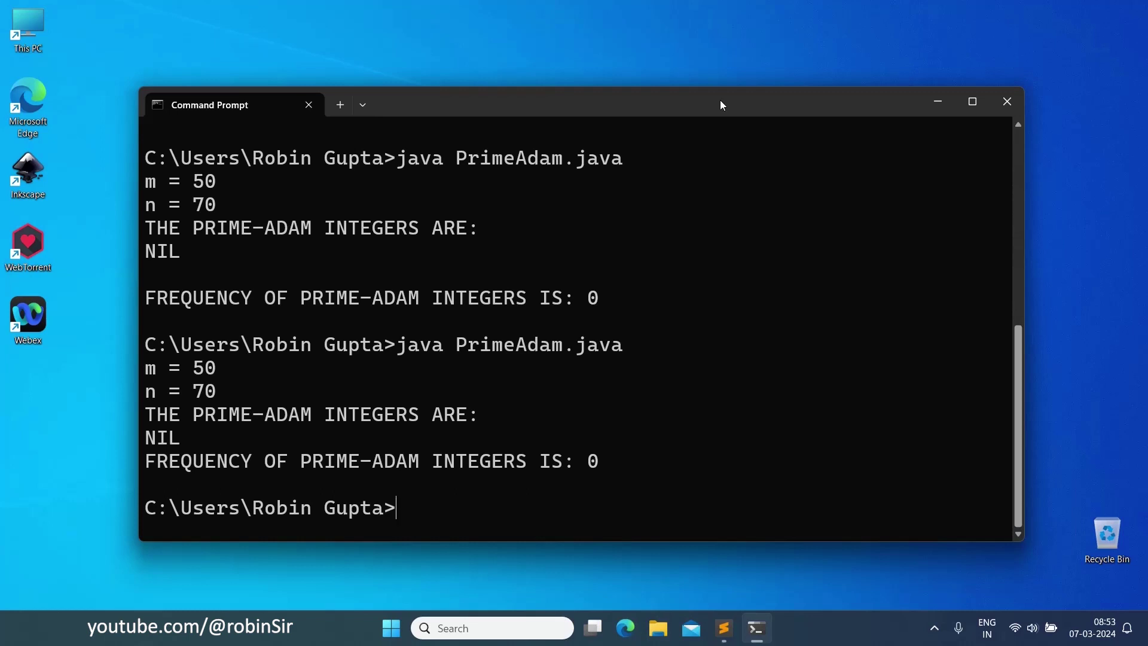
# Run the program with m = 700 and n = 450, getting INVALID INPUT
pyautogui.press('Up')
pyautogui.press('Return')
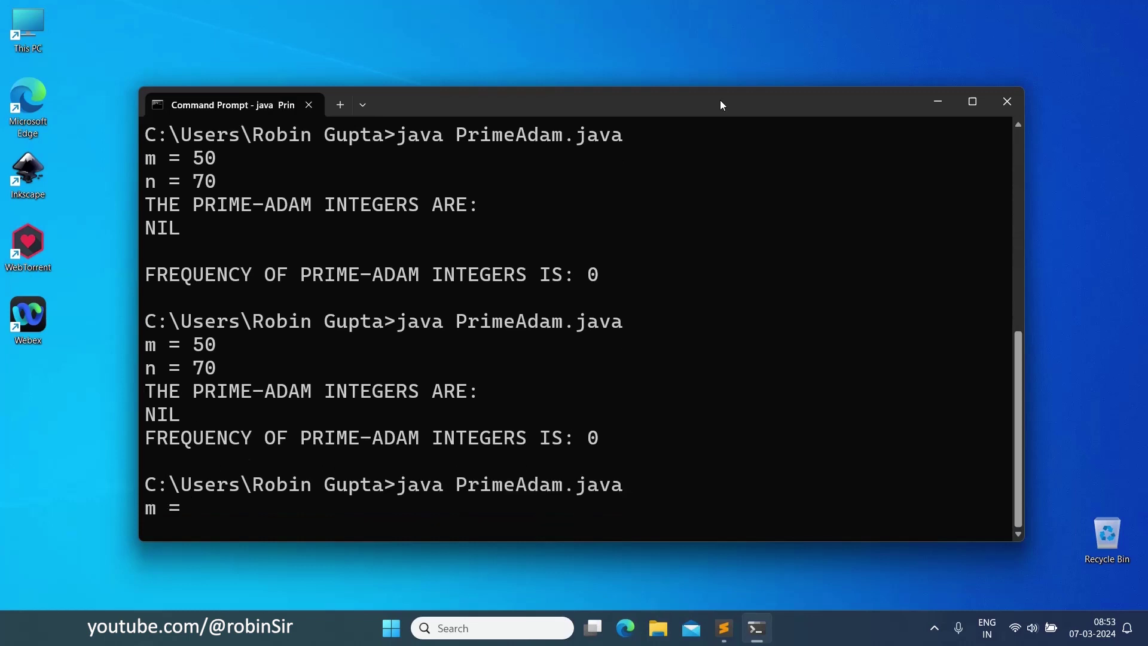
pyautogui.write('700')
pyautogui.press('Return')
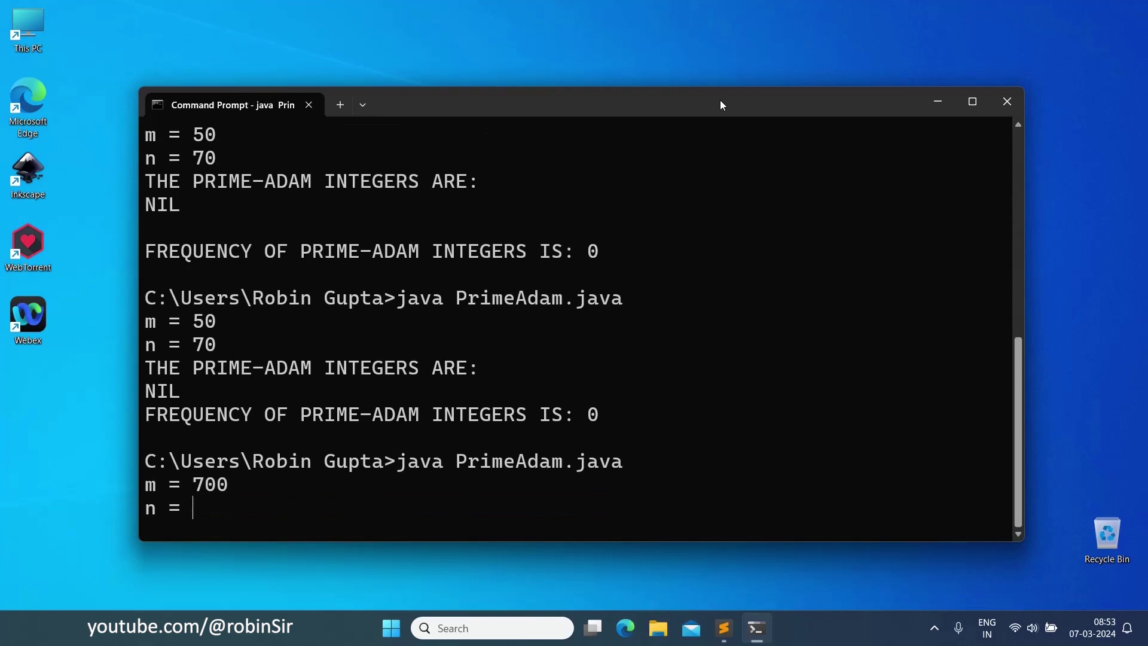
pyautogui.write('450')
pyautogui.press('Return')
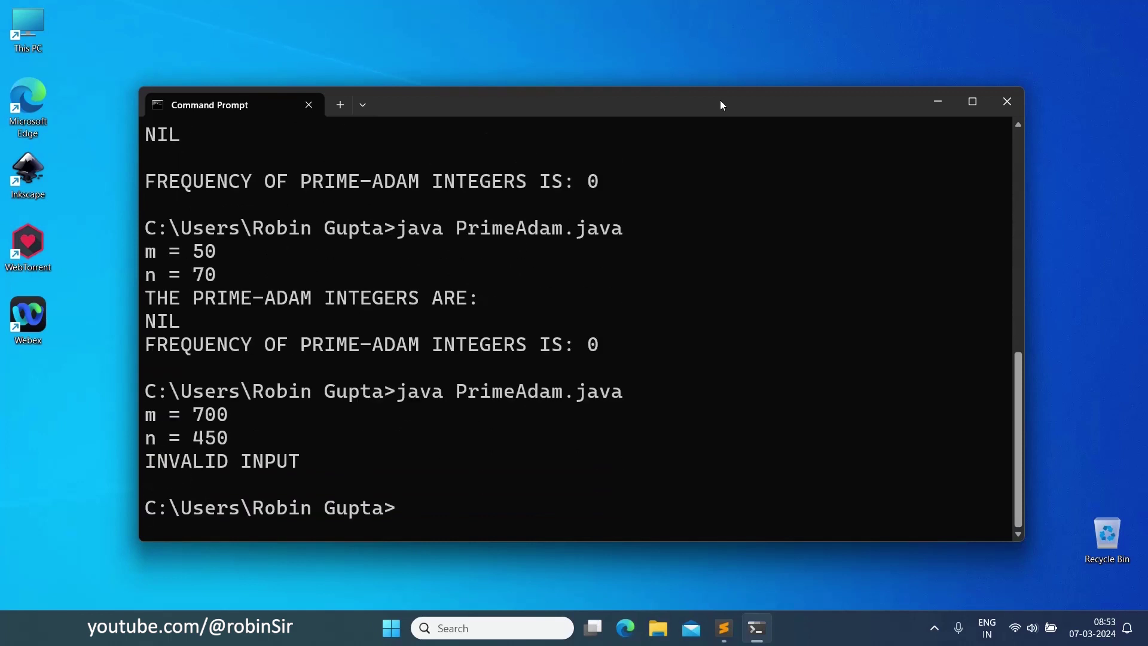